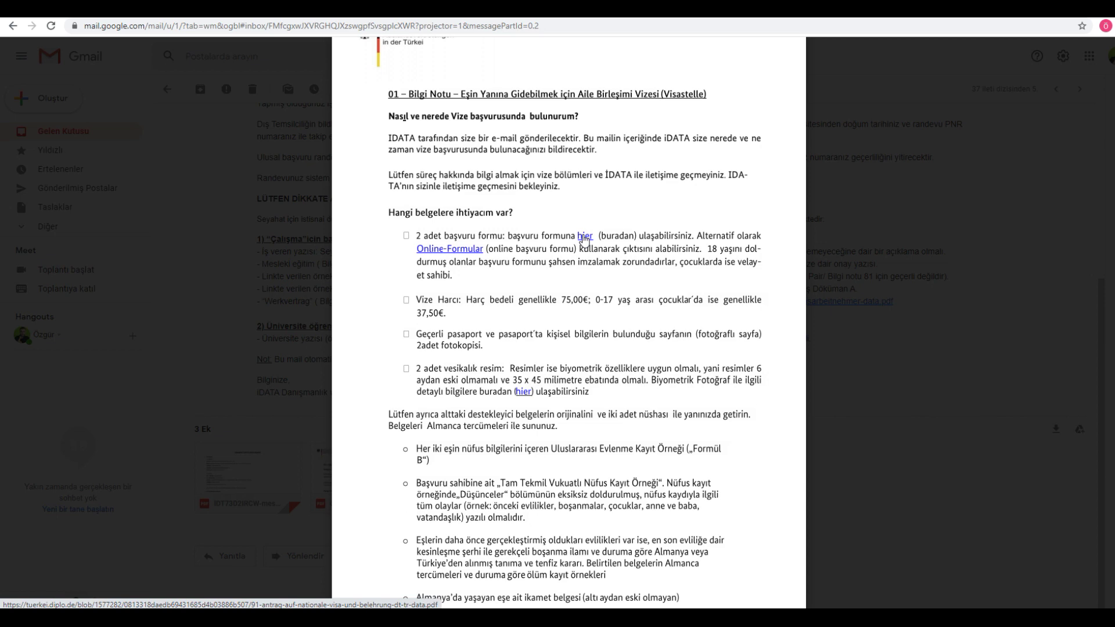
Step: Open the national visa application form PDF from the email's 'hier' link
click(583, 237)
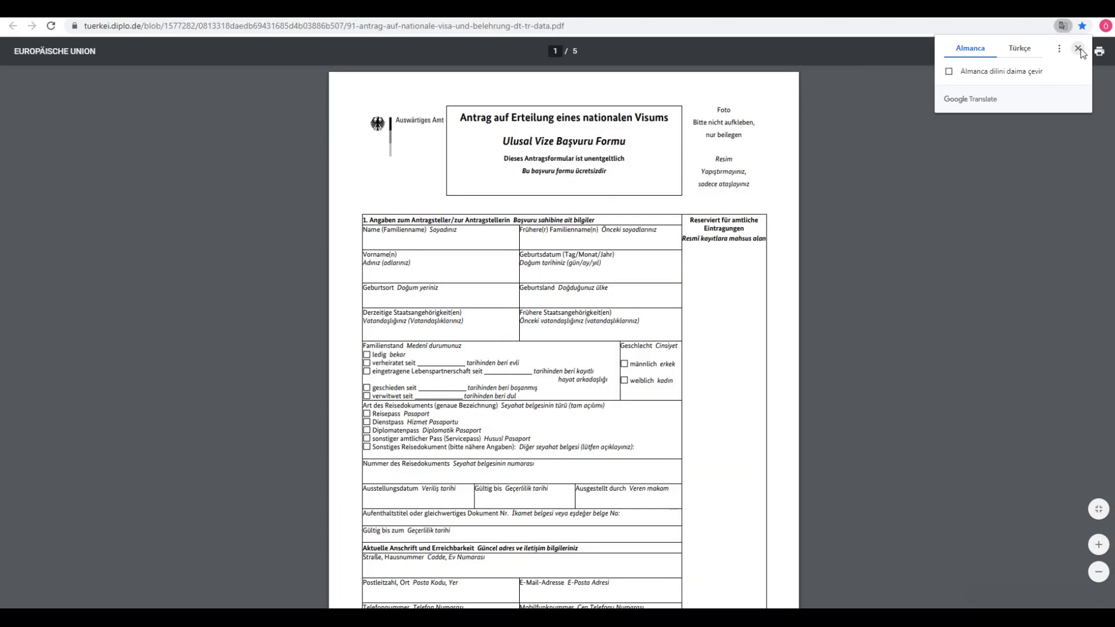
Step: Dismiss the translation offer and zoom the application PDF in three steps to read its title
click(1078, 48)
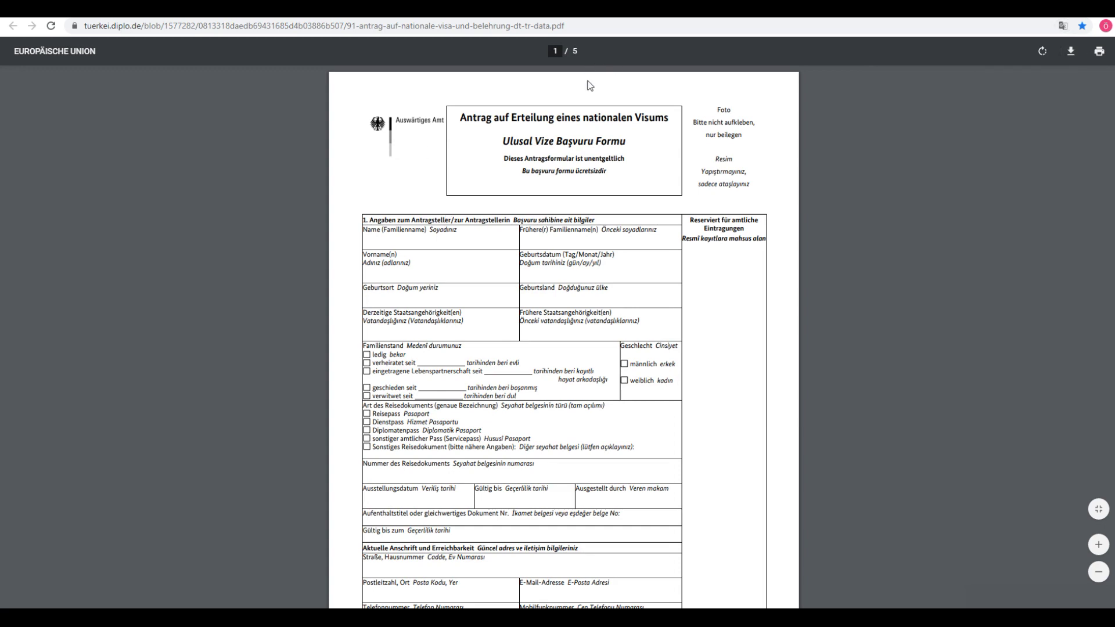
click(1099, 546)
click(1098, 546)
click(1098, 545)
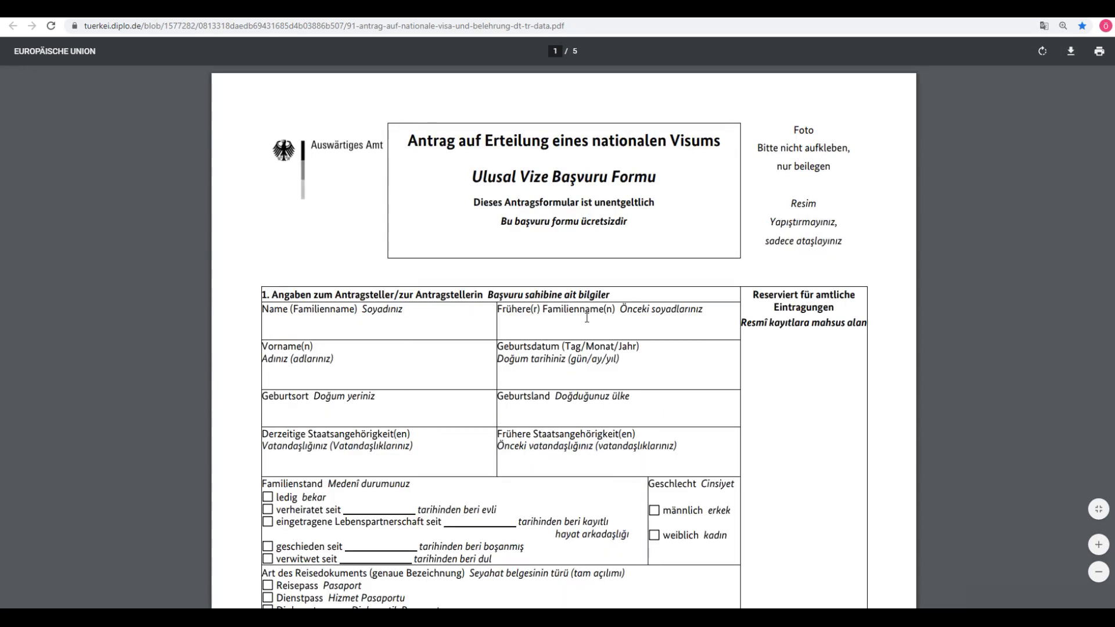
drag(476, 181, 662, 197)
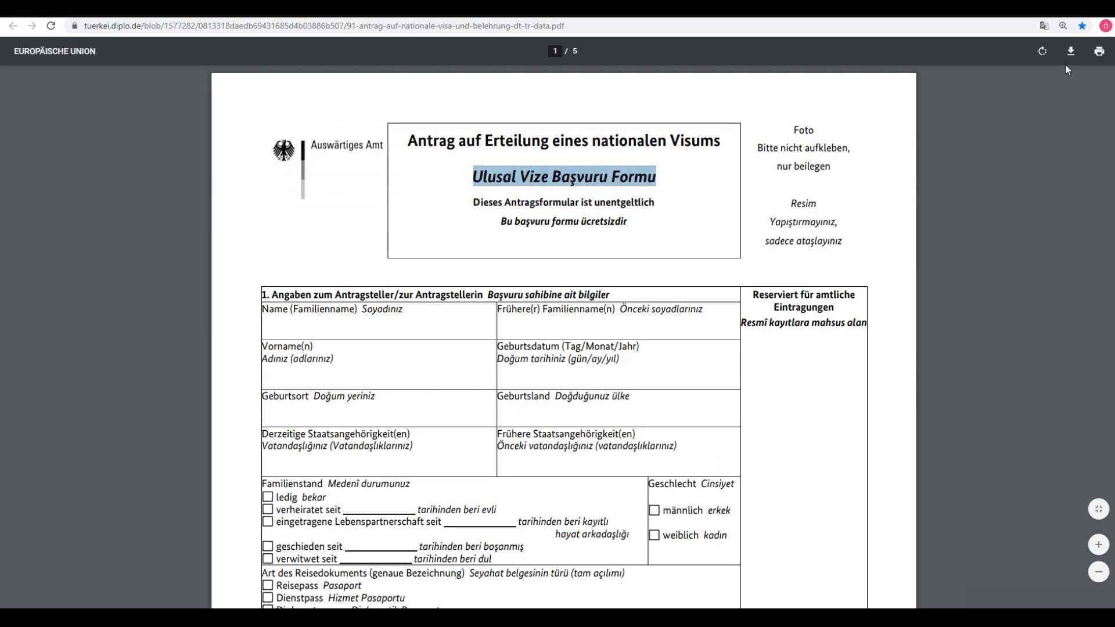
click(986, 274)
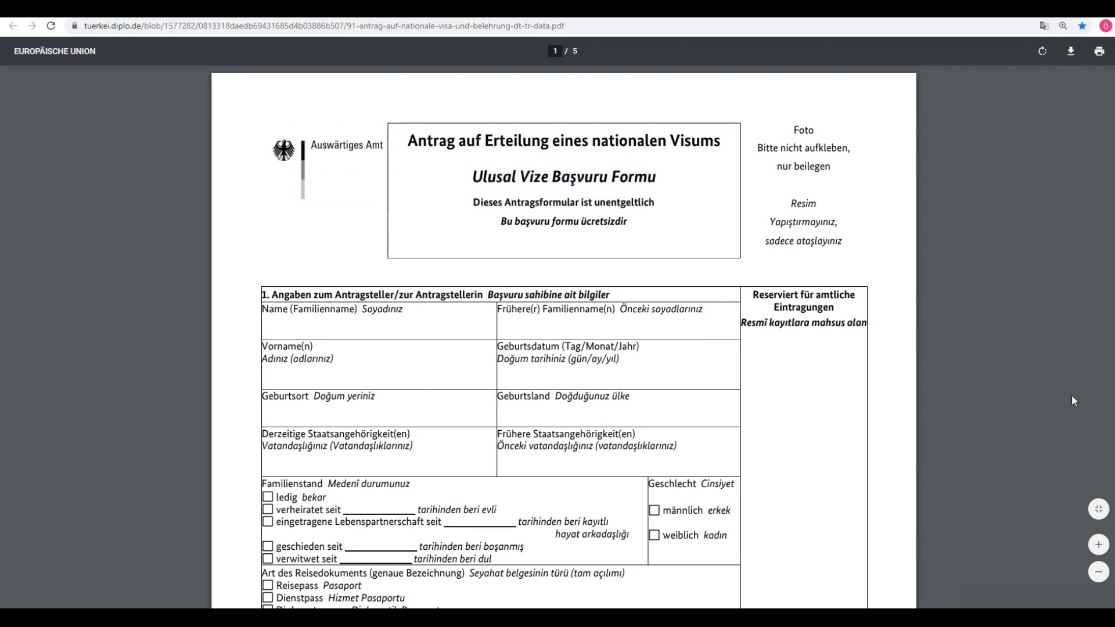
Step: Preview the form for printing without printing, then read the name and birth-date field labels
click(1099, 52)
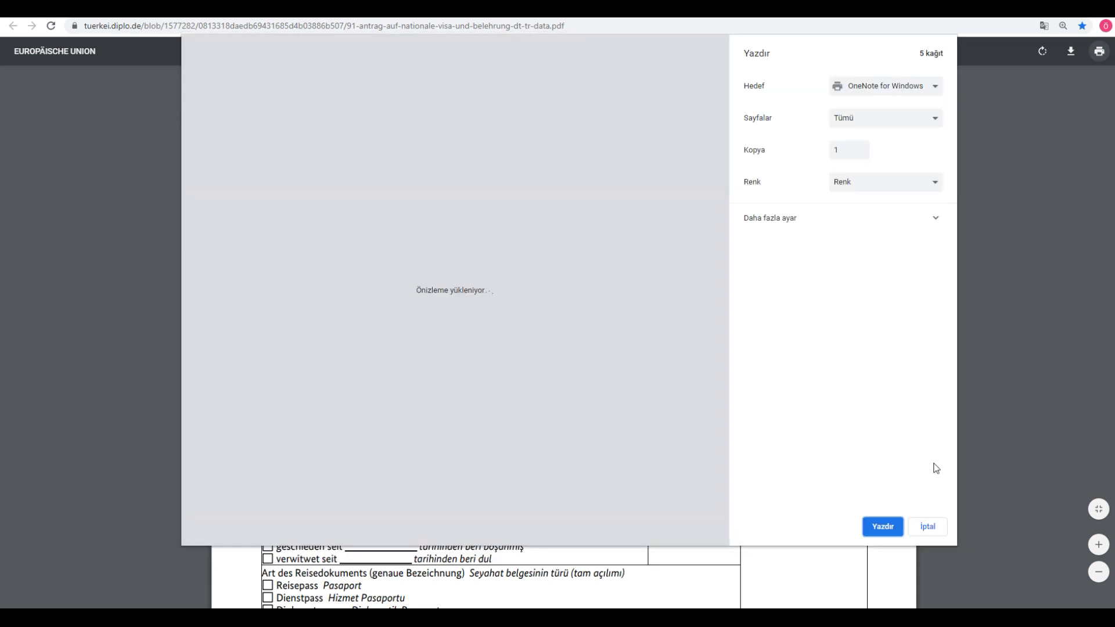
click(928, 527)
drag(262, 311, 551, 325)
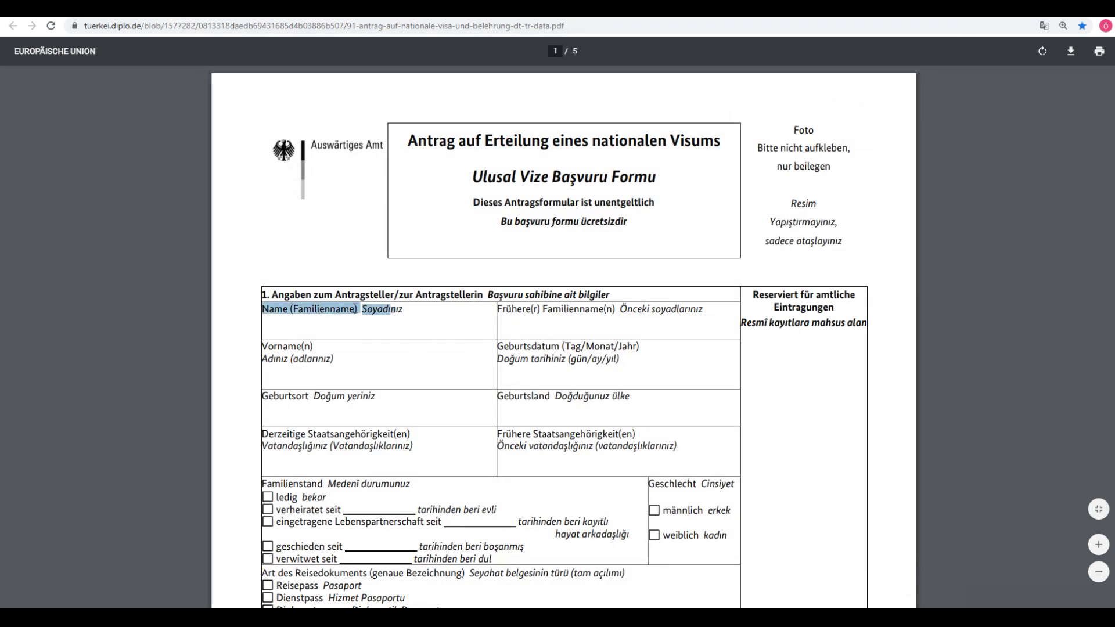
click(314, 308)
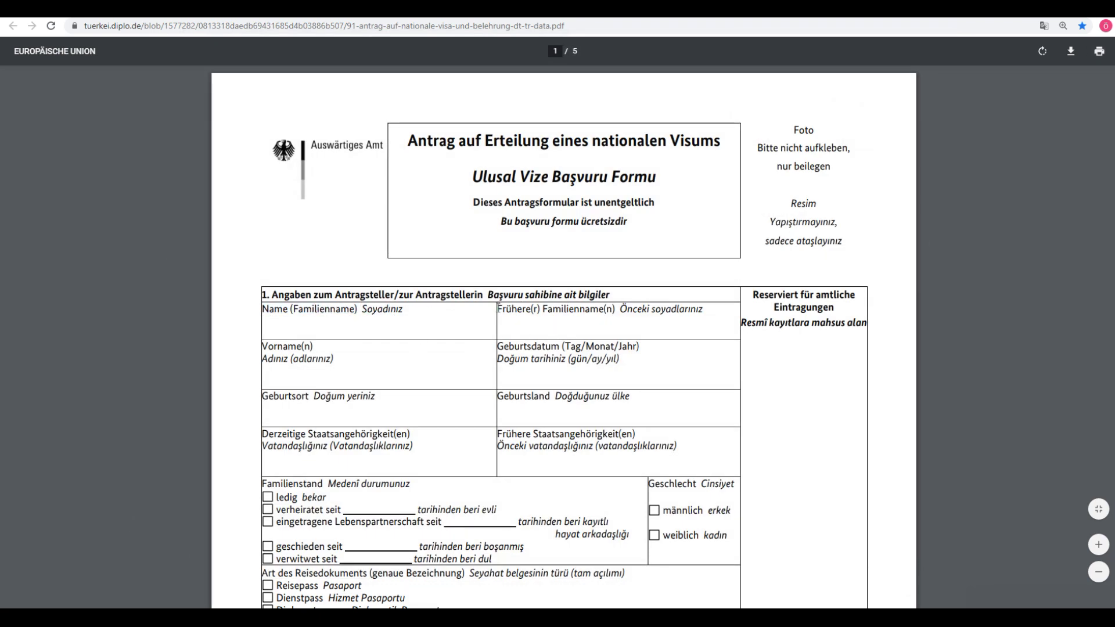
drag(498, 308, 632, 349)
click(575, 356)
Step: Scroll through the remaining form pages, then open the VIDEX Online-Formular link from Gmail
scroll(422, 325, down, 12)
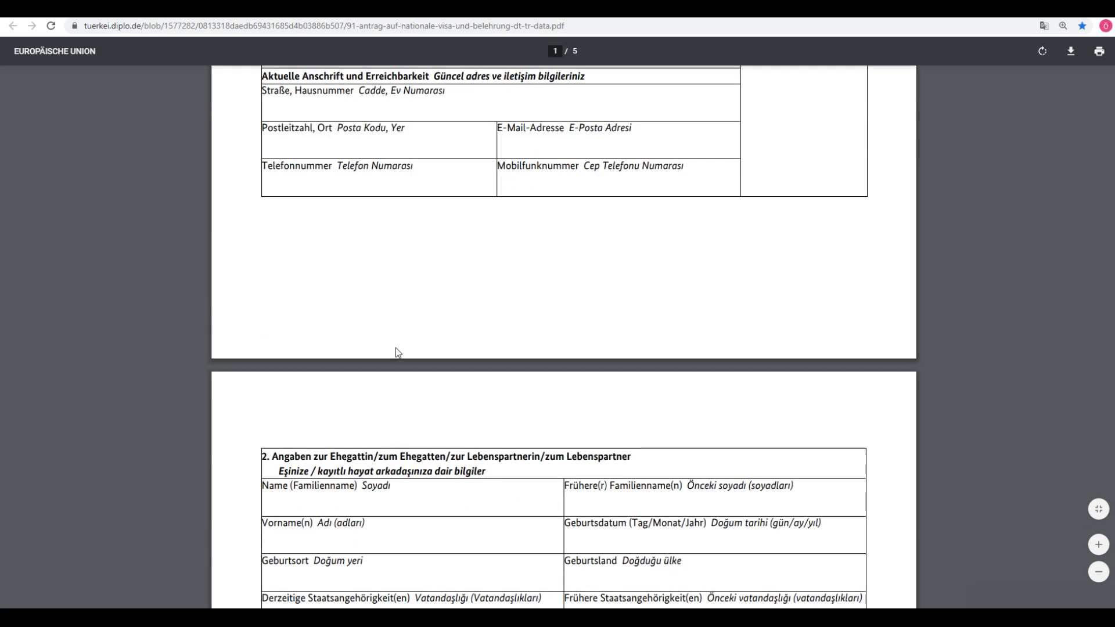
scroll(395, 353, down, 20)
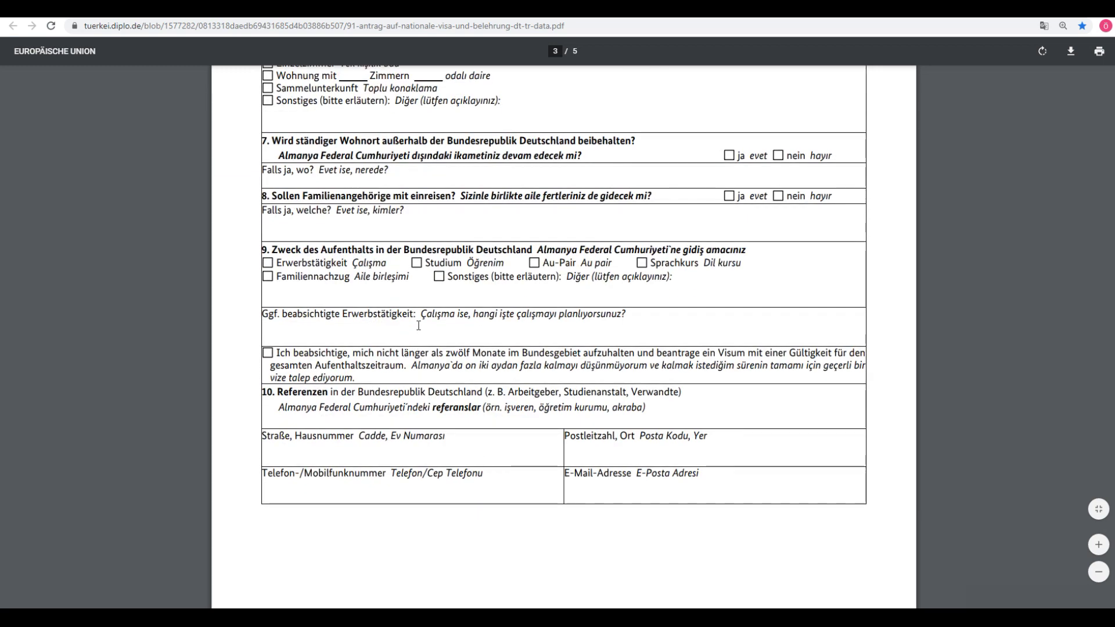
scroll(390, 367, down, 7)
scroll(389, 367, down, 8)
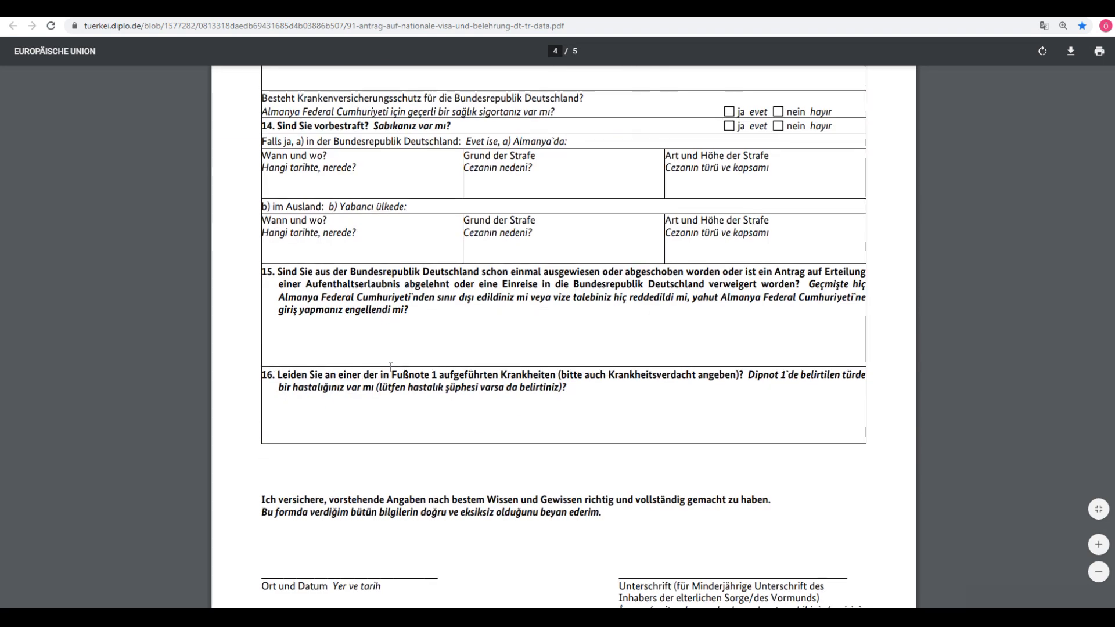
key(ctrl+Tab)
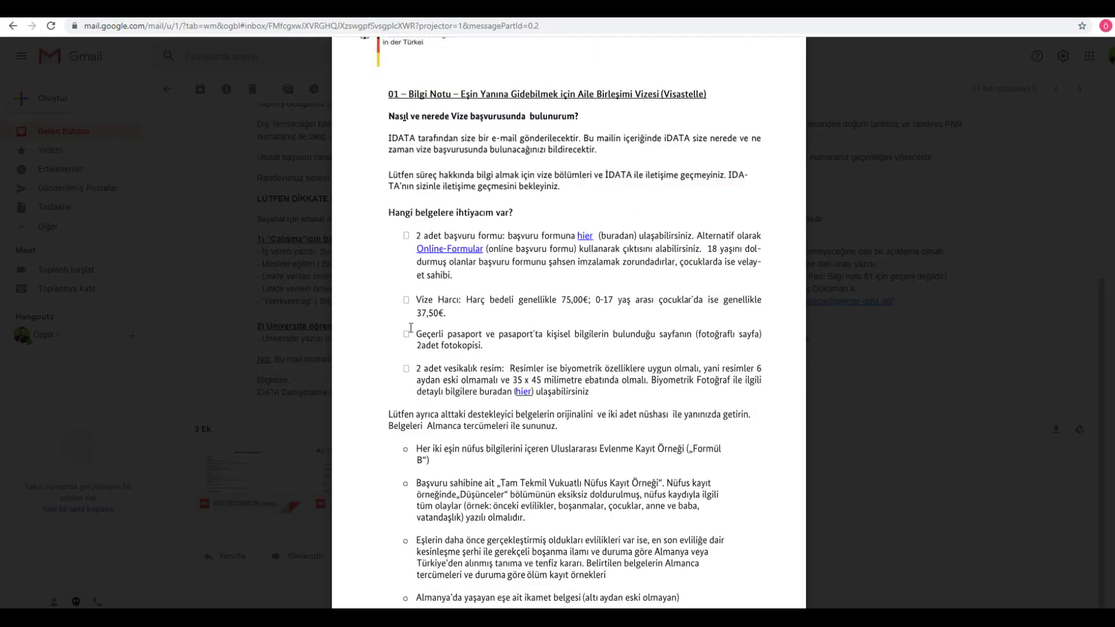
click(450, 254)
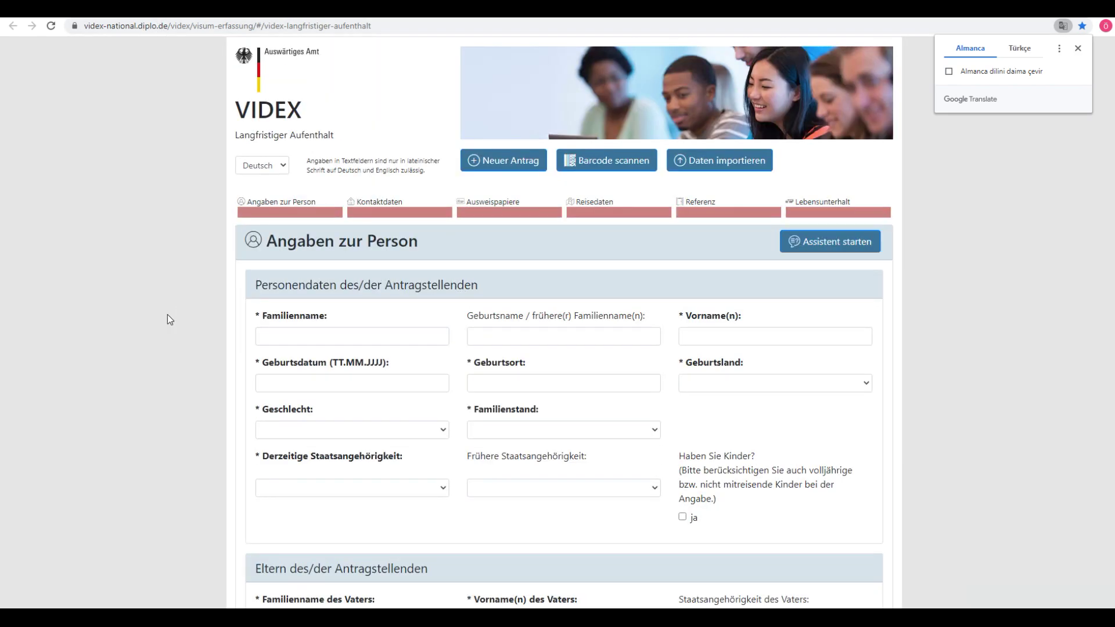
scroll(507, 313, down, 20)
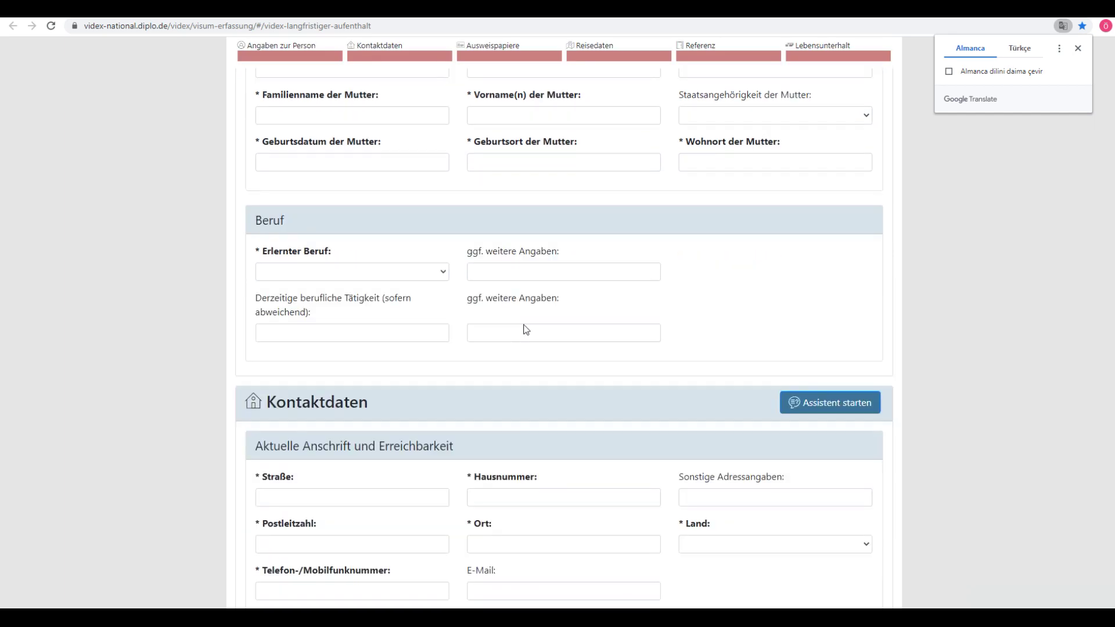
scroll(531, 332, down, 20)
scroll(255, 336, up, 20)
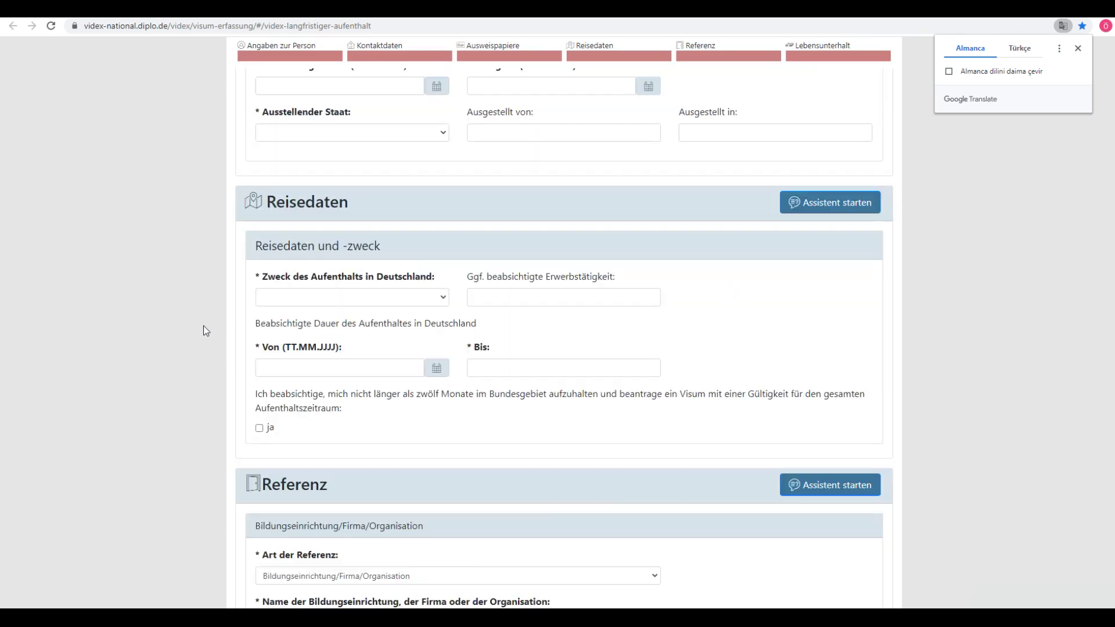
scroll(203, 326, up, 15)
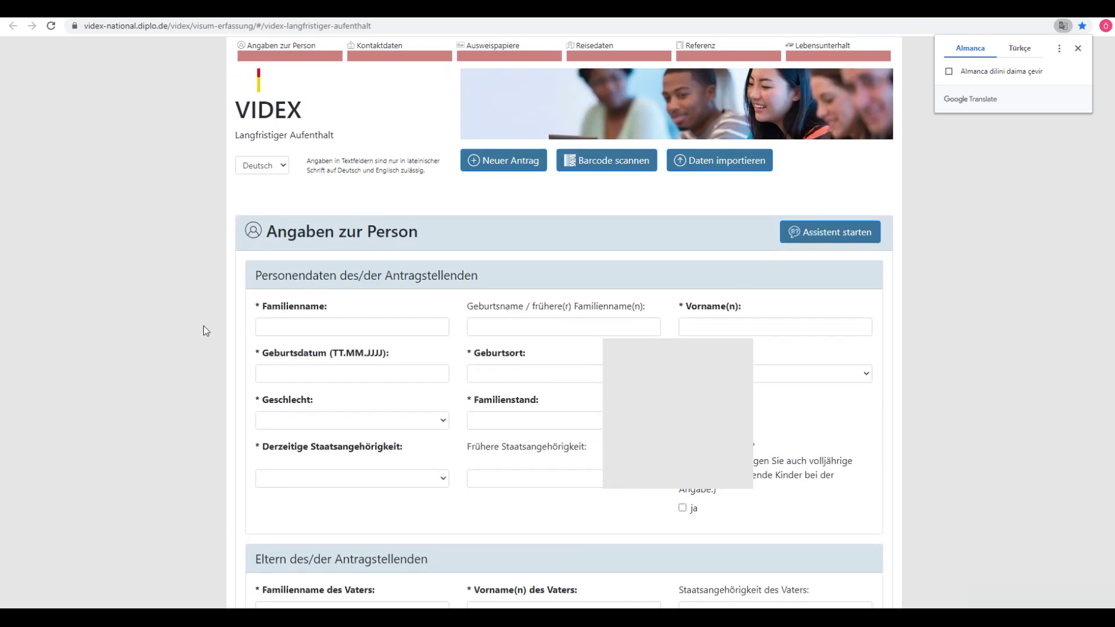
scroll(276, 169, up, 1)
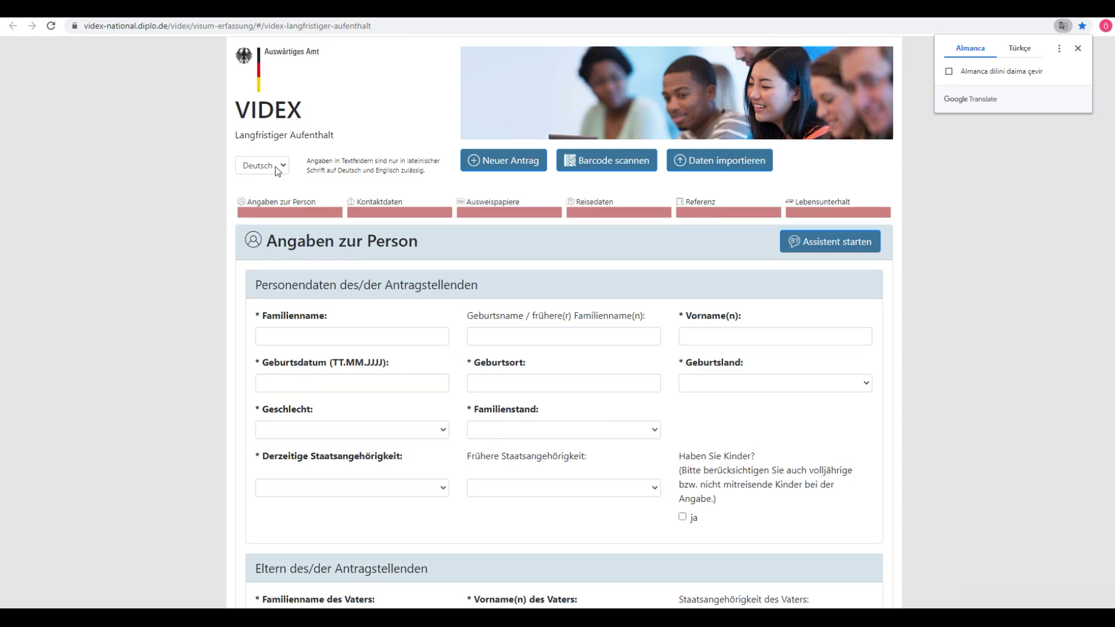
click(272, 166)
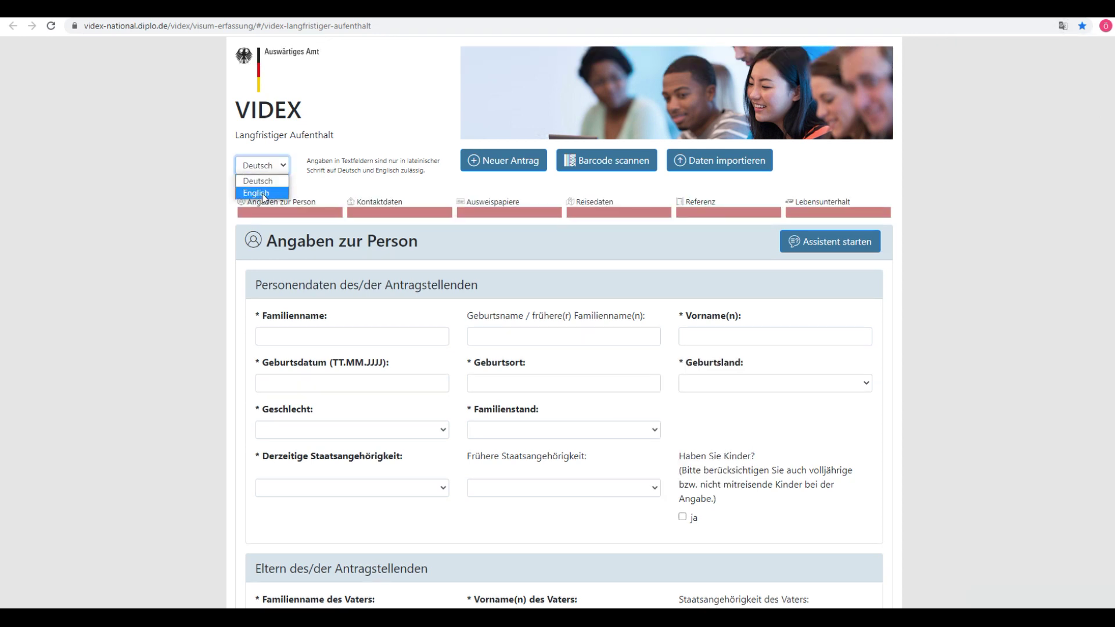
click(262, 193)
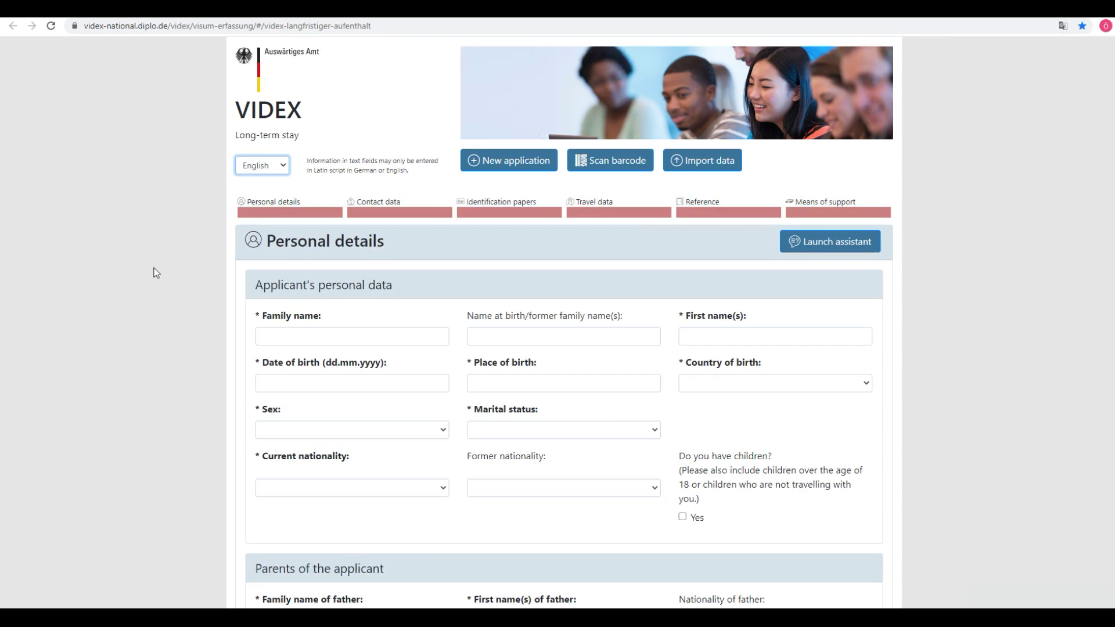
click(277, 170)
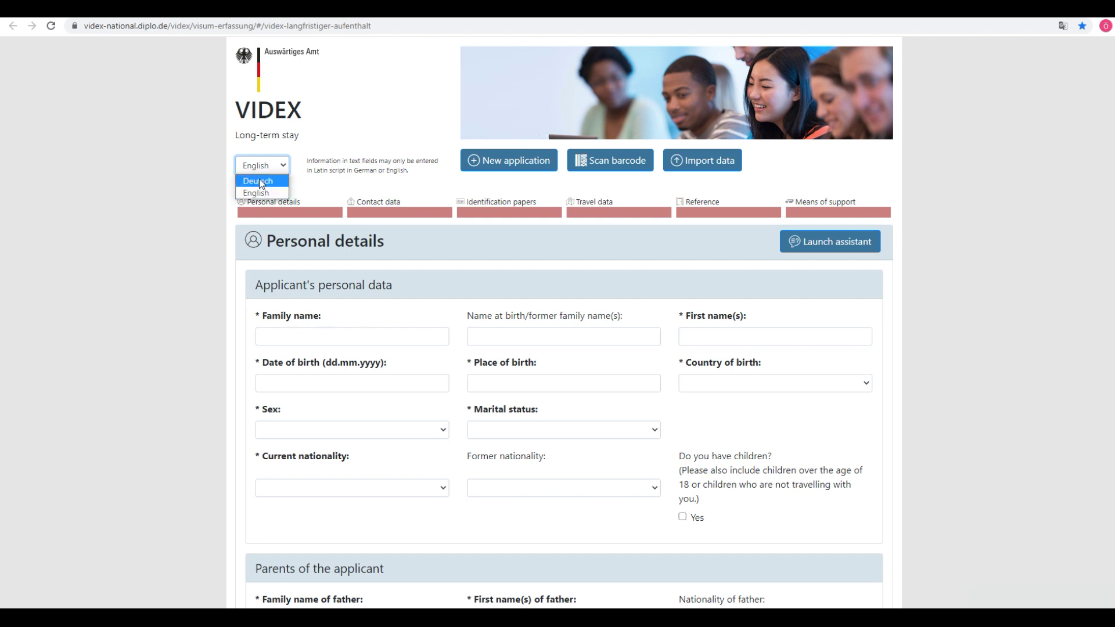
click(260, 181)
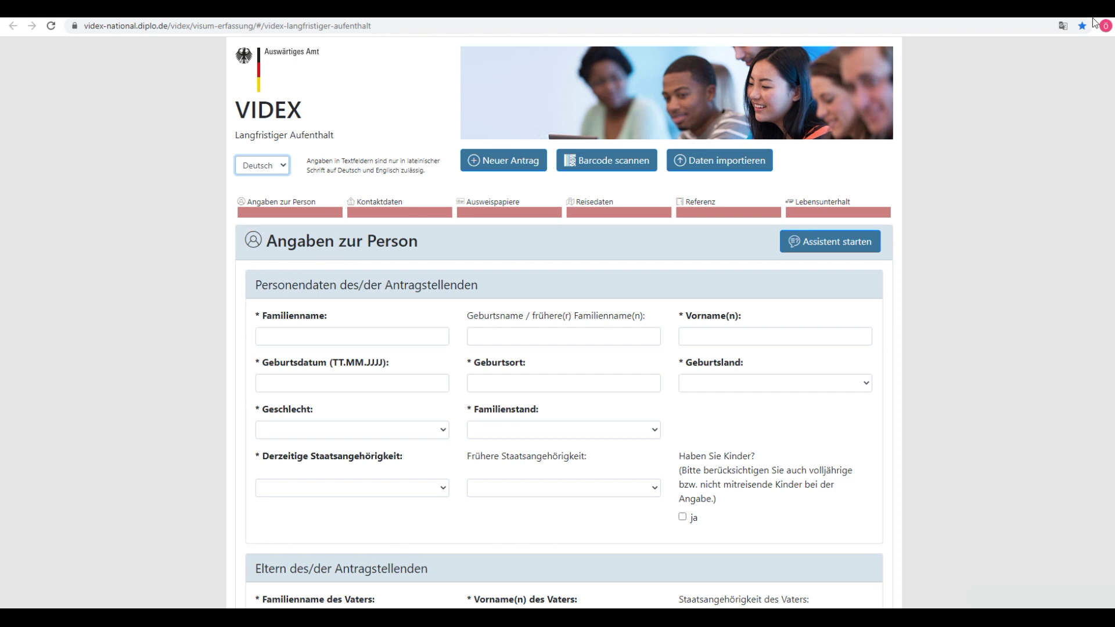
click(1063, 25)
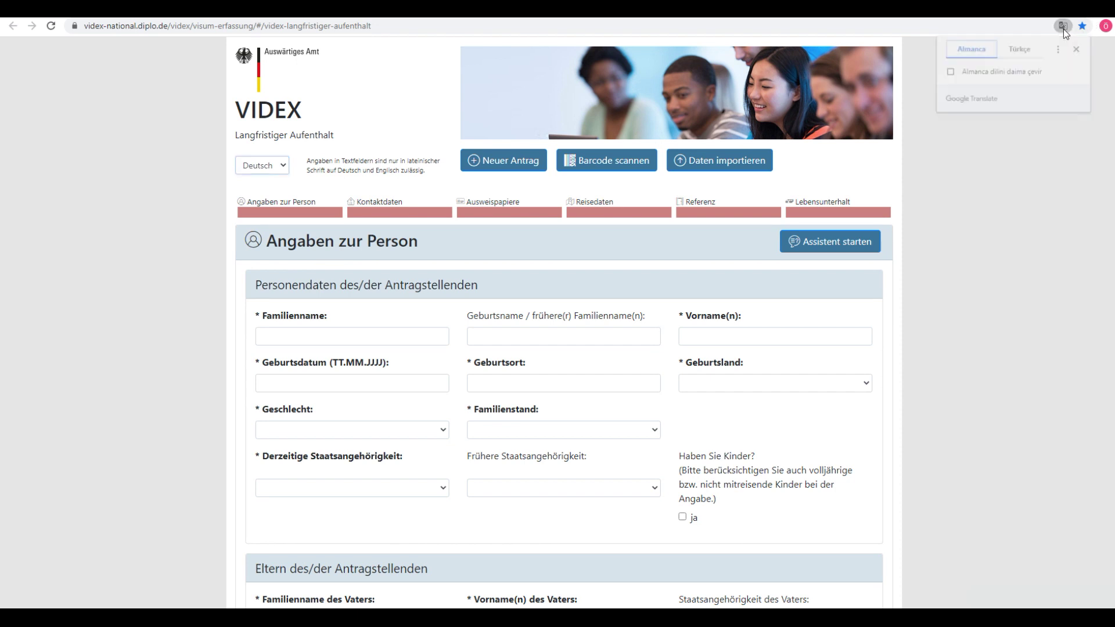
Step: Translate the VIDEX form into Türkçe, scroll down to its declarations, then return to the PDF
click(1020, 50)
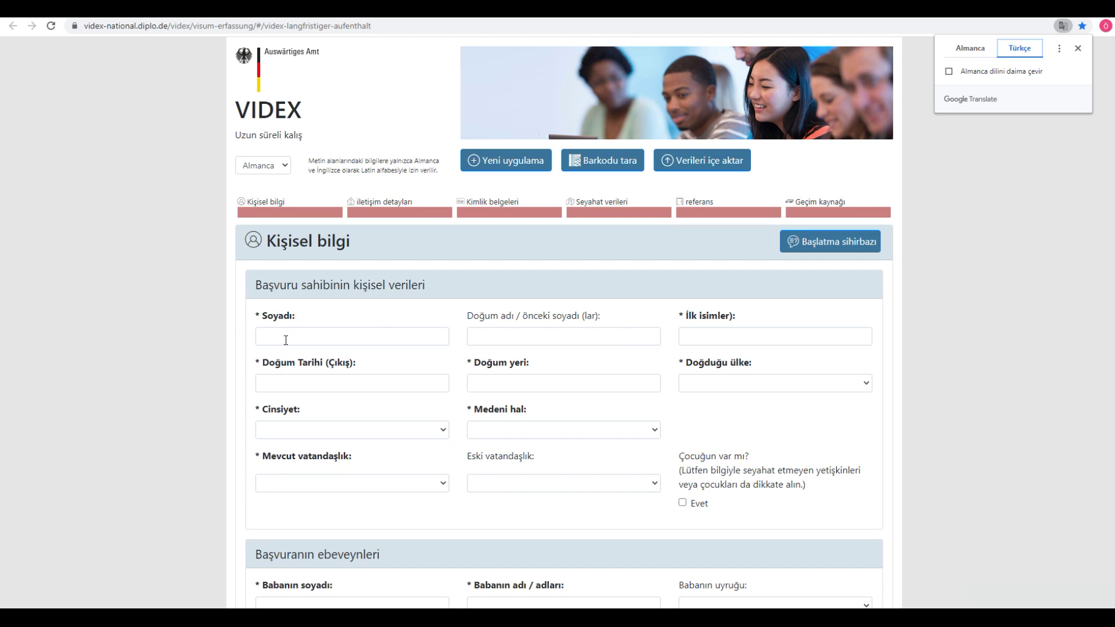
click(402, 343)
scroll(581, 394, down, 7)
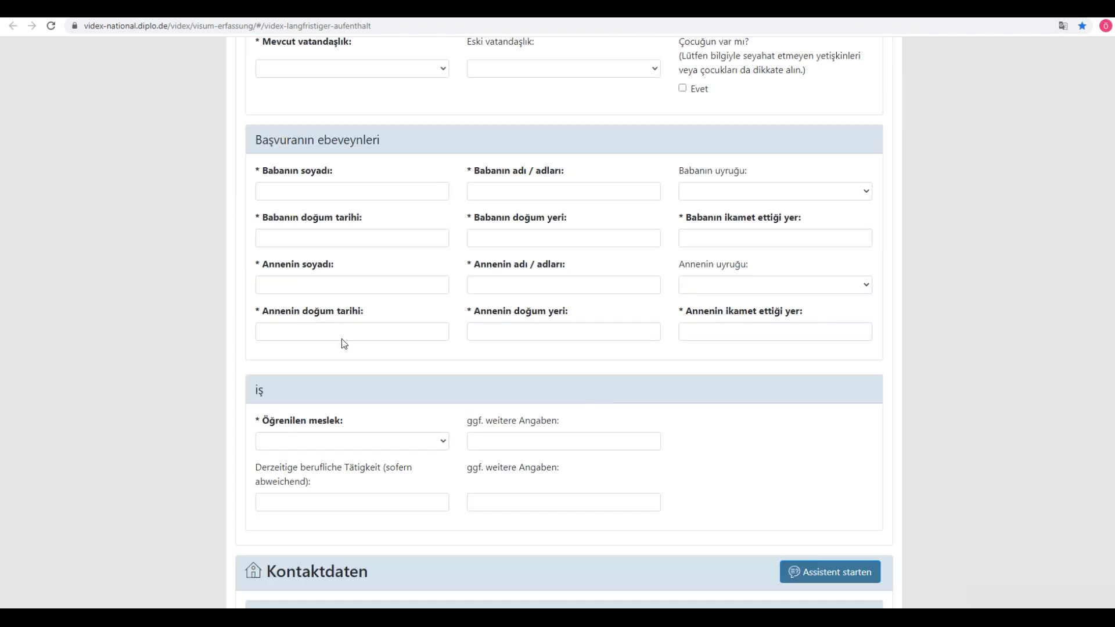
scroll(154, 332, up, 7)
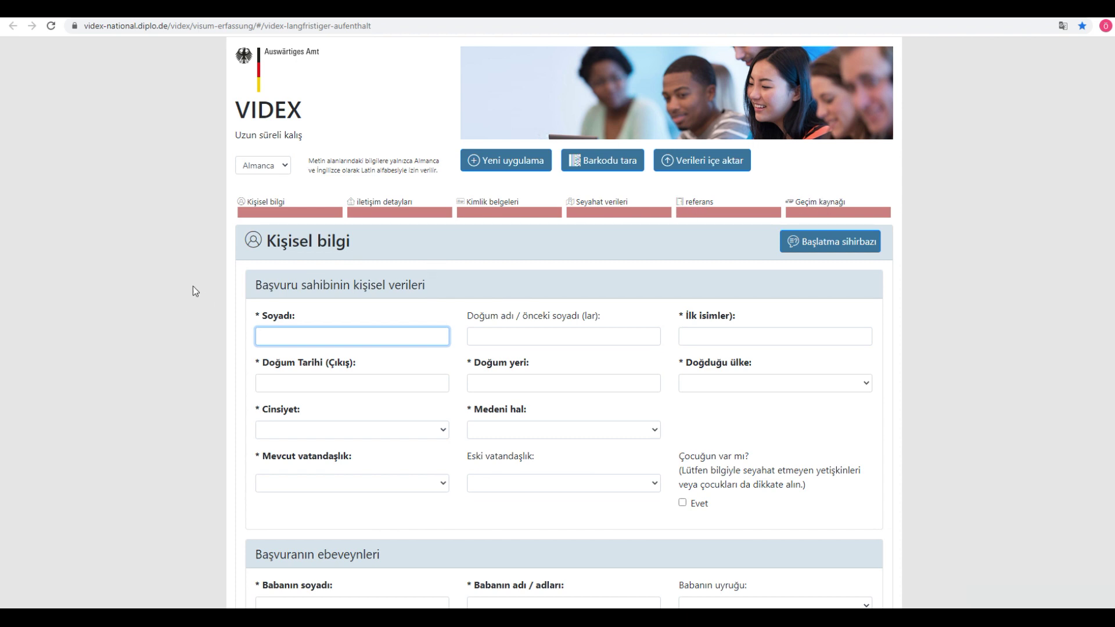
scroll(189, 289, down, 7)
scroll(188, 287, down, 20)
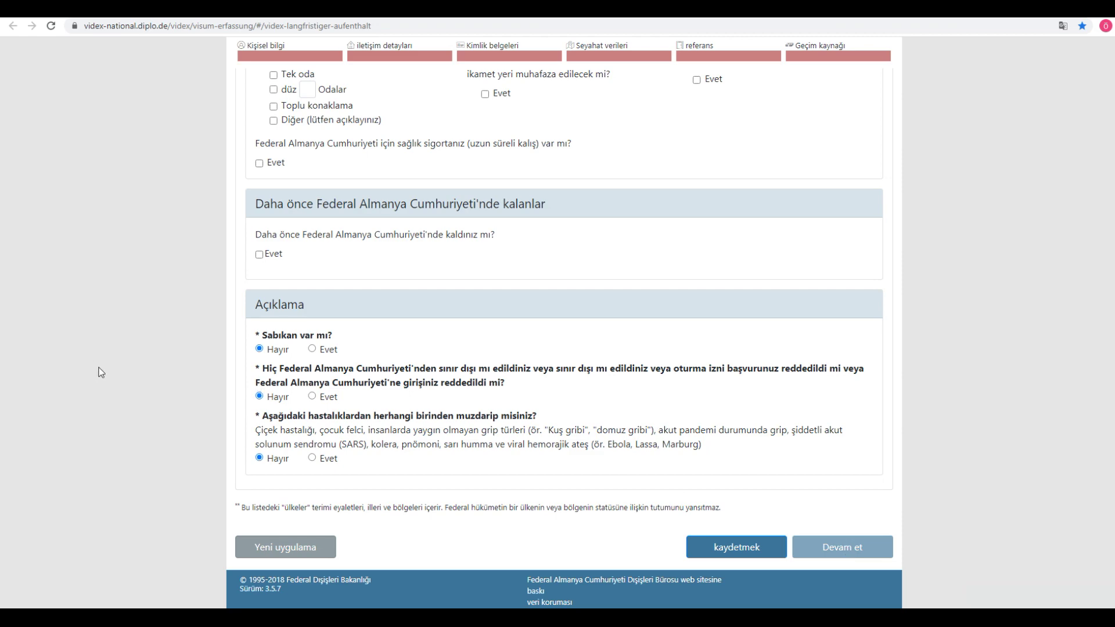
key(ctrl+Tab)
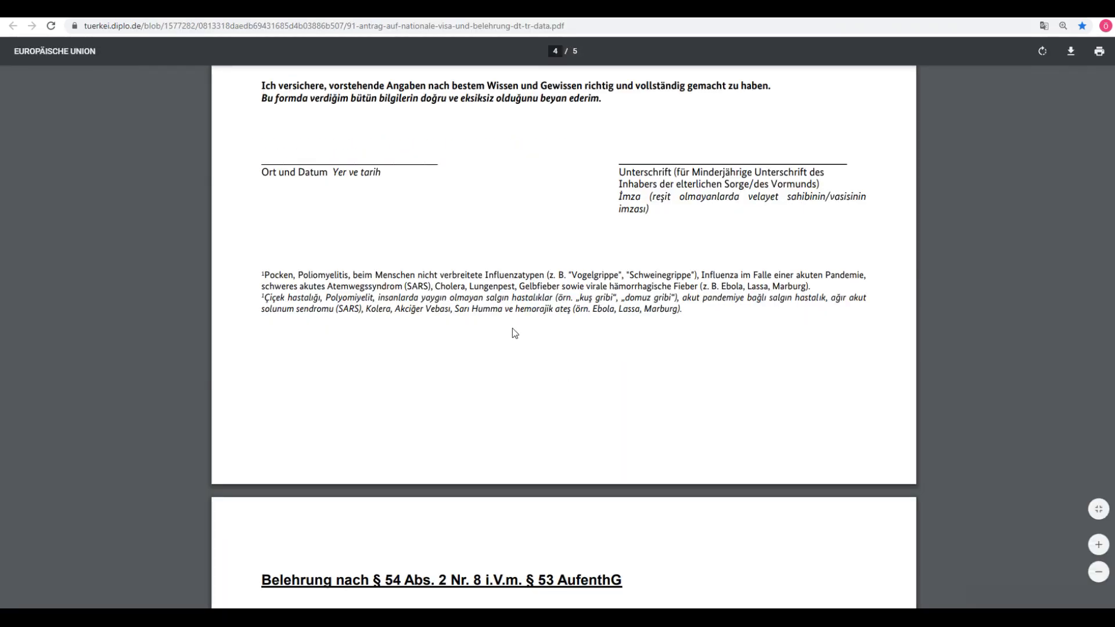
Step: Zoom out and scroll through the PDF form, then return to VIDEX's Seyahat verileri section
scroll(517, 328, up, 20)
scroll(517, 327, up, 15)
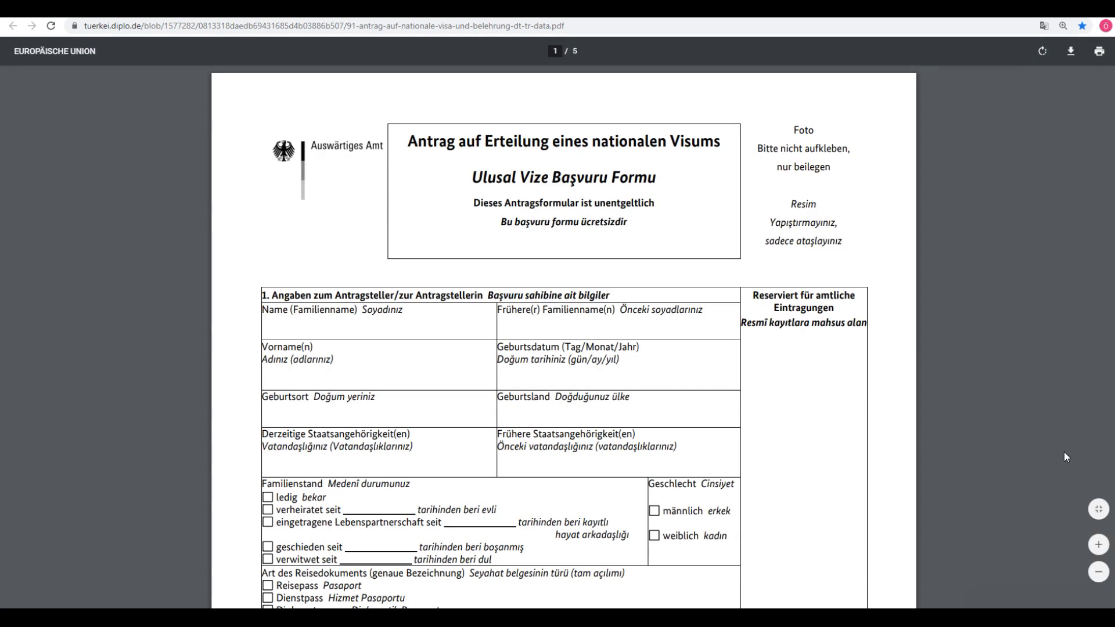
click(1098, 571)
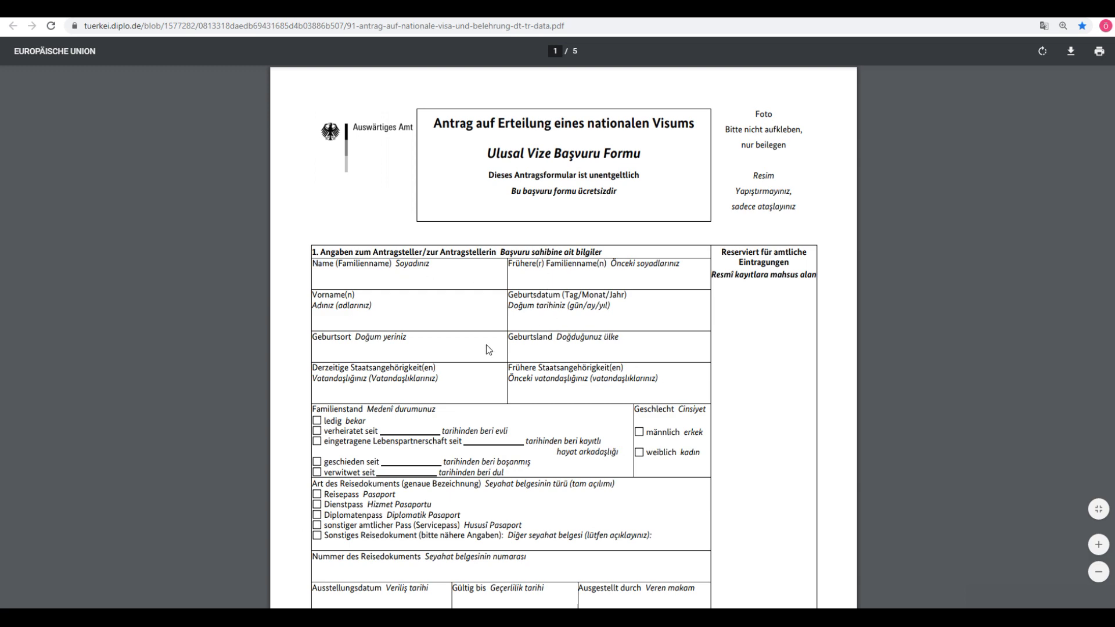
scroll(492, 351, down, 1)
scroll(494, 349, down, 5)
scroll(495, 348, up, 6)
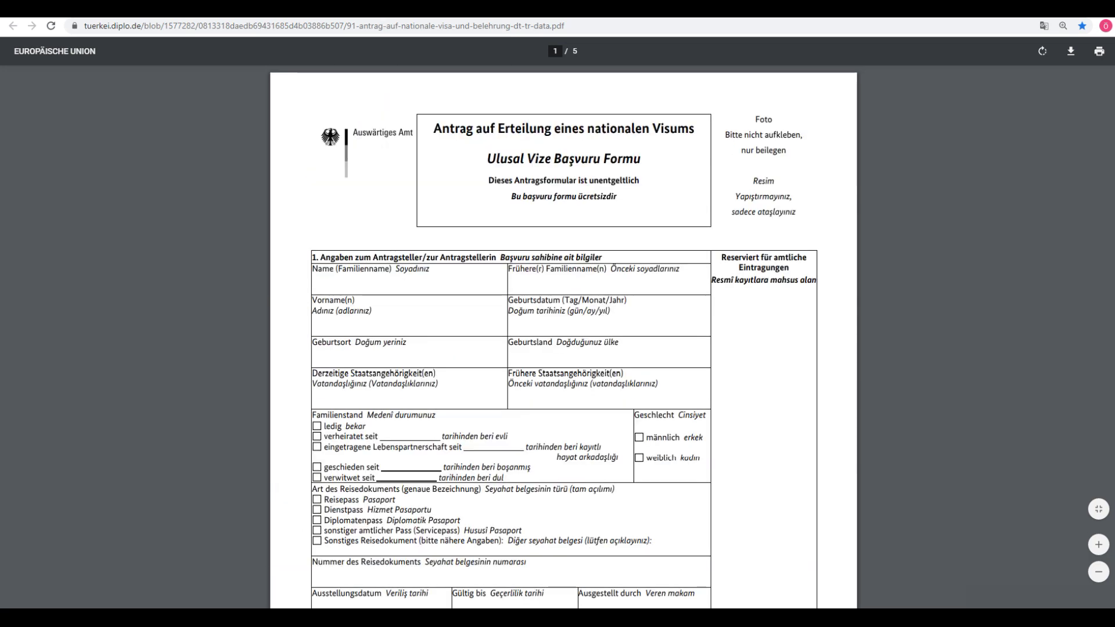
key(ctrl+Tab)
scroll(356, 240, up, 10)
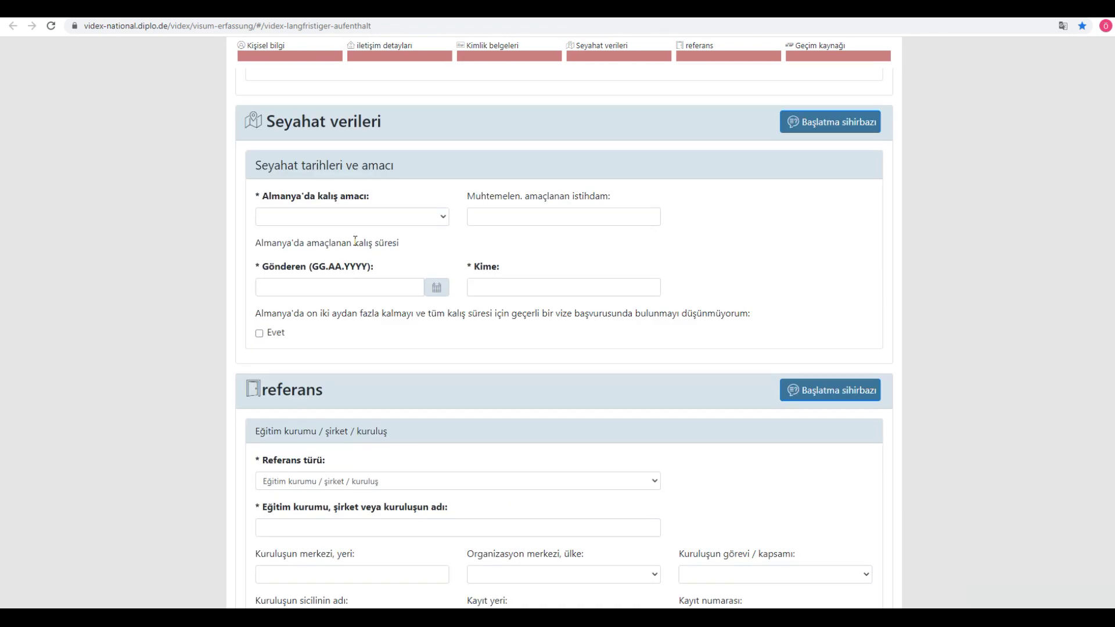
scroll(356, 241, up, 20)
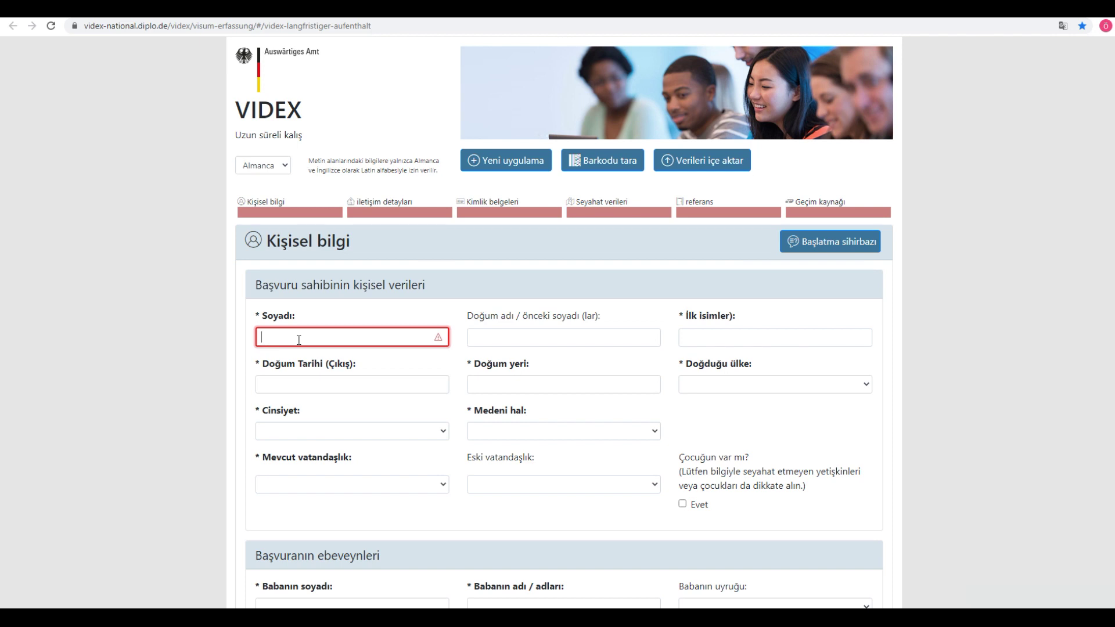
Step: Enter the applicant's surname and first name in the Kişisel bilgi section
key(Tab)
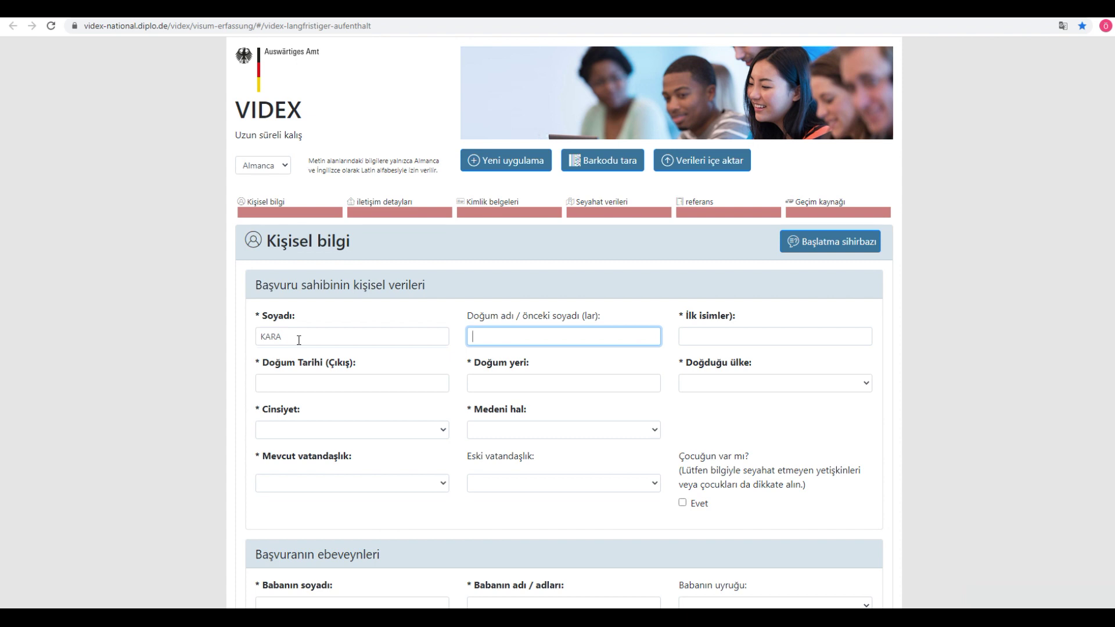
key(Tab)
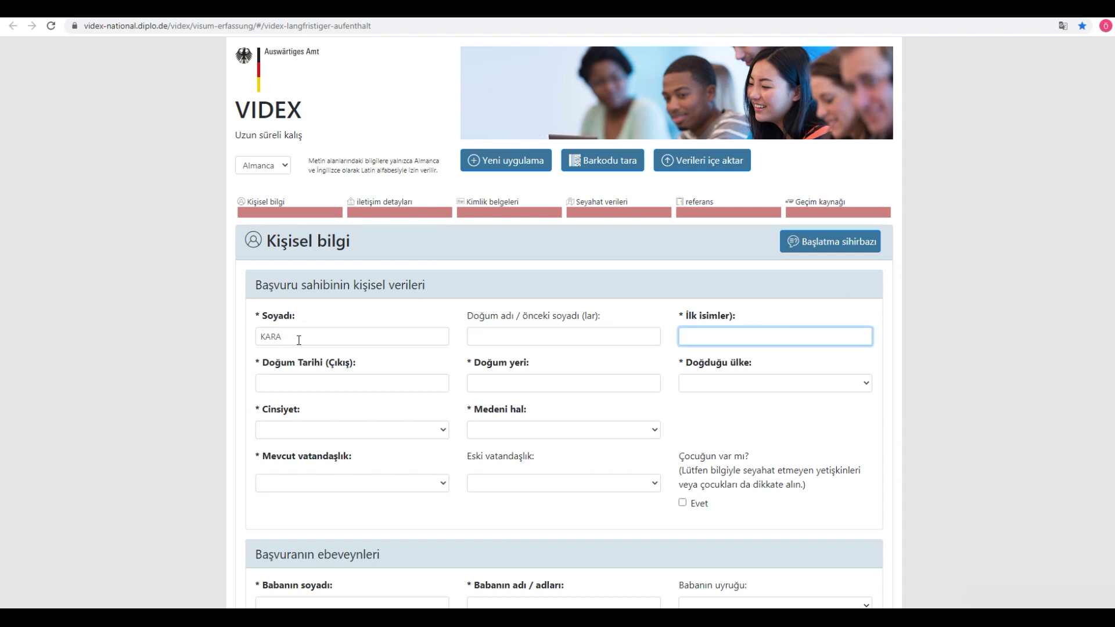
click(553, 340)
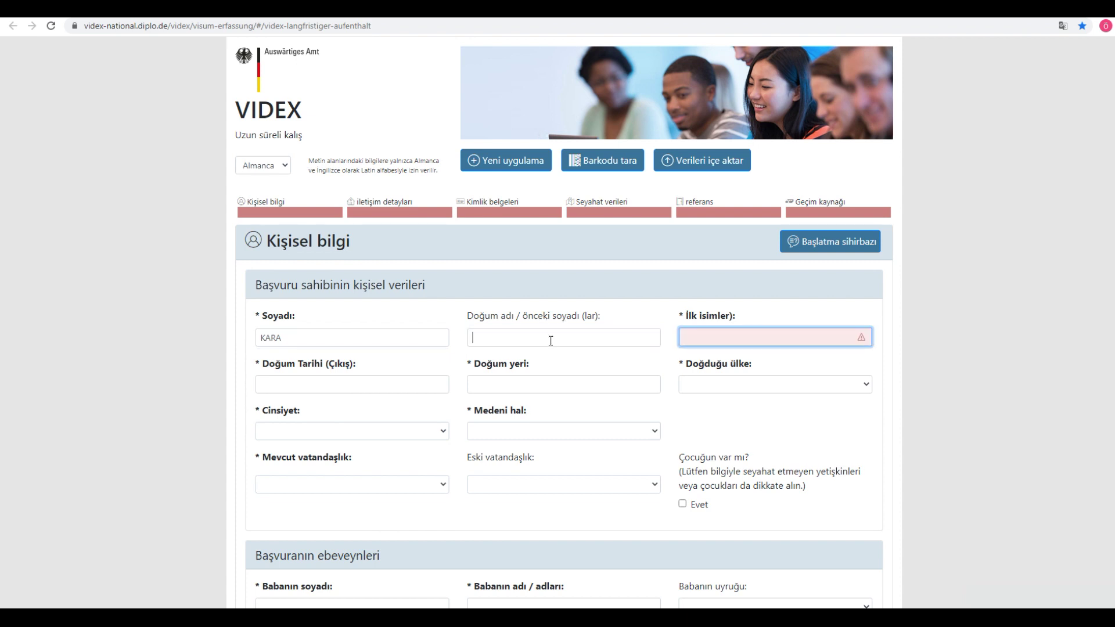
click(707, 339)
key(Tab)
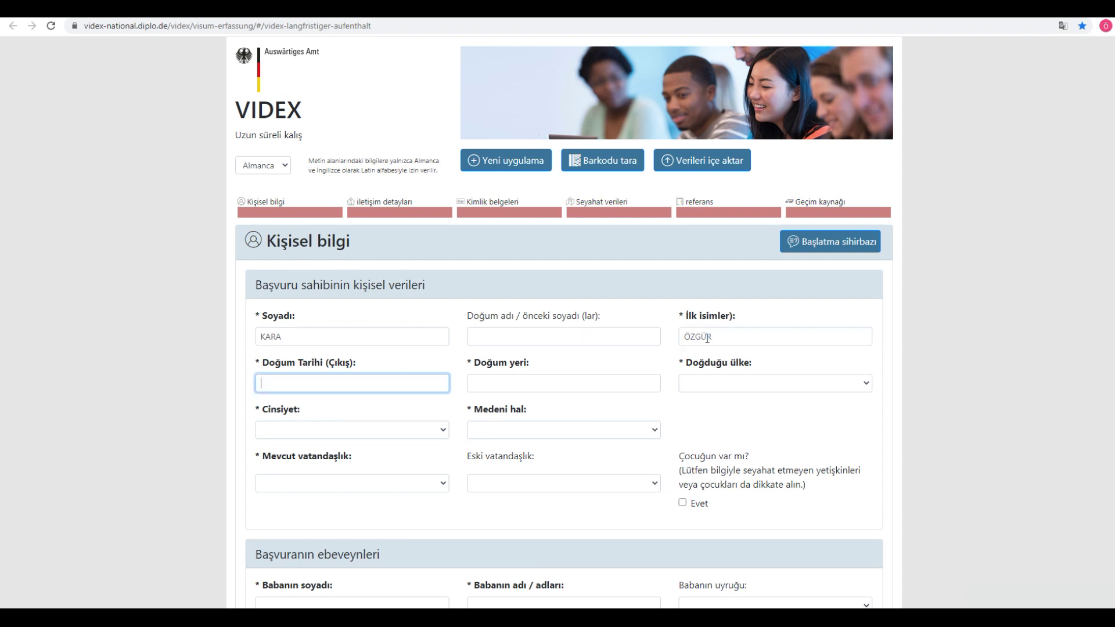
key(Tab)
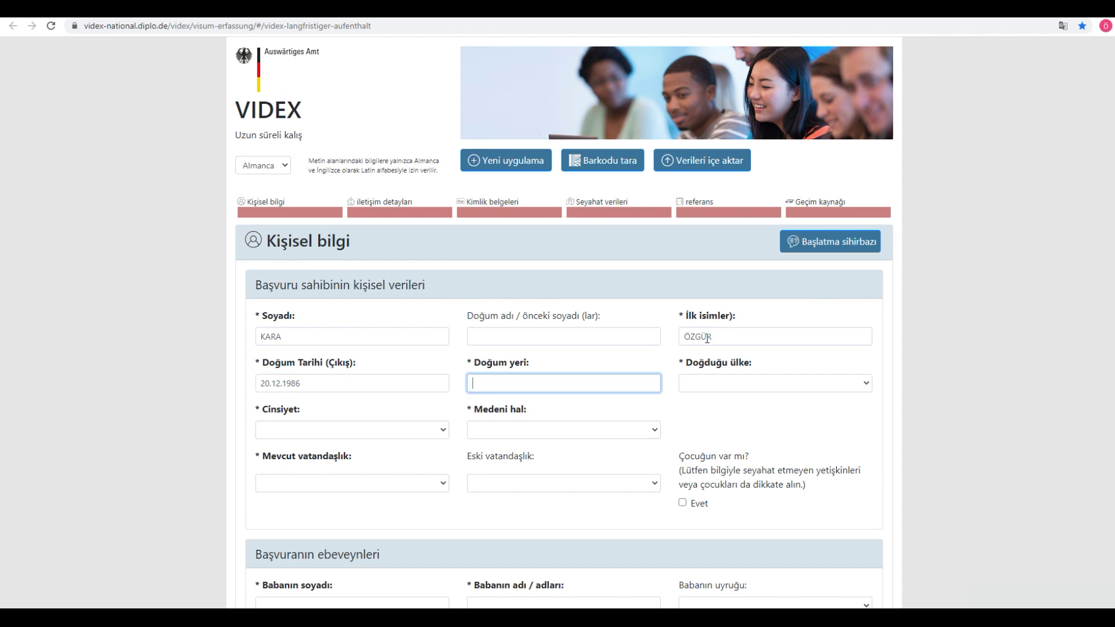
text(YESILYURT)
key(Tab)
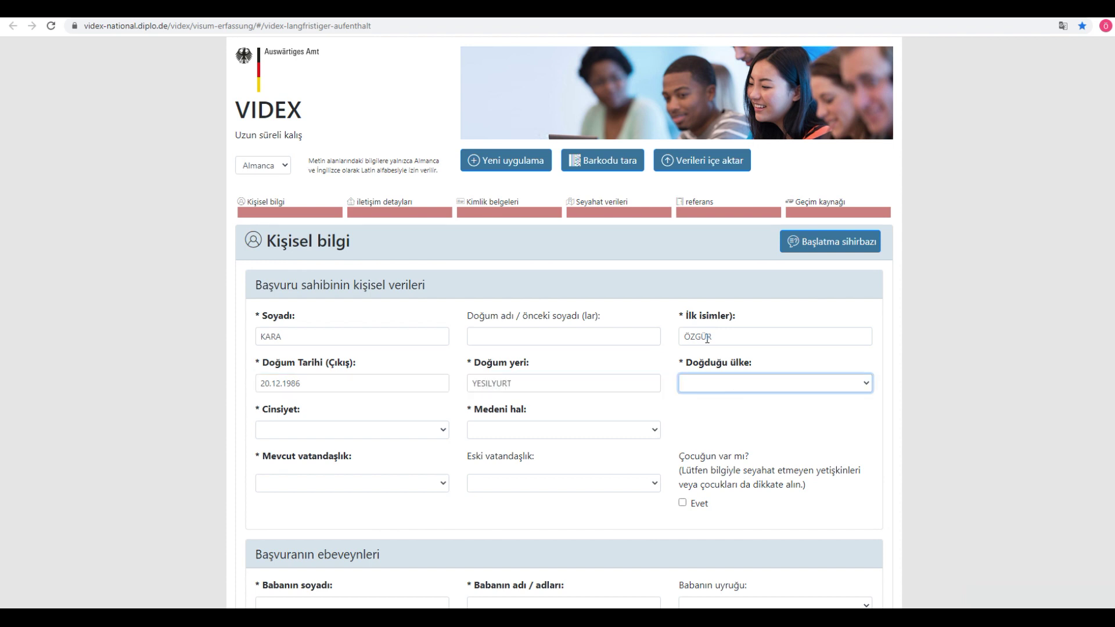
text(tü)
Step: Set sex to erkek and marital status to Evli, married since 1
click(360, 433)
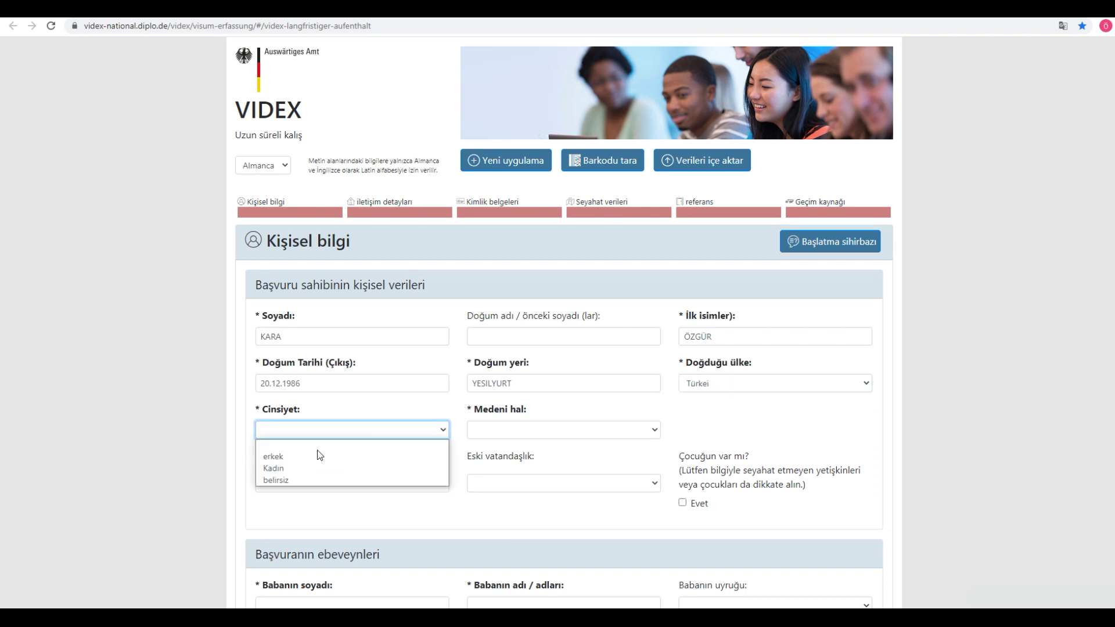
click(302, 457)
click(503, 432)
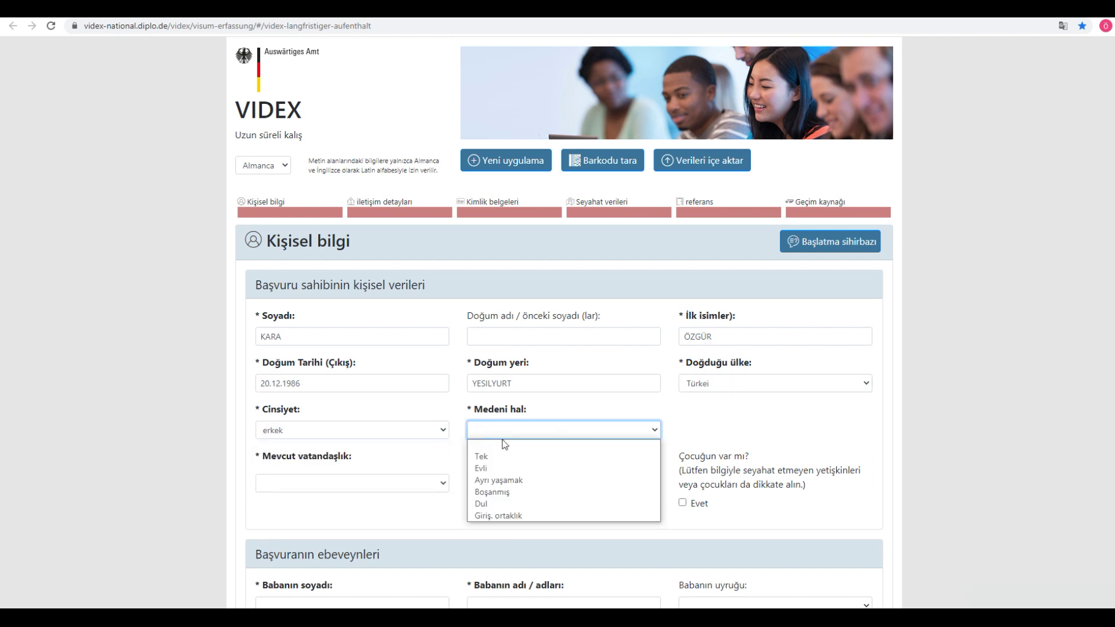
click(489, 469)
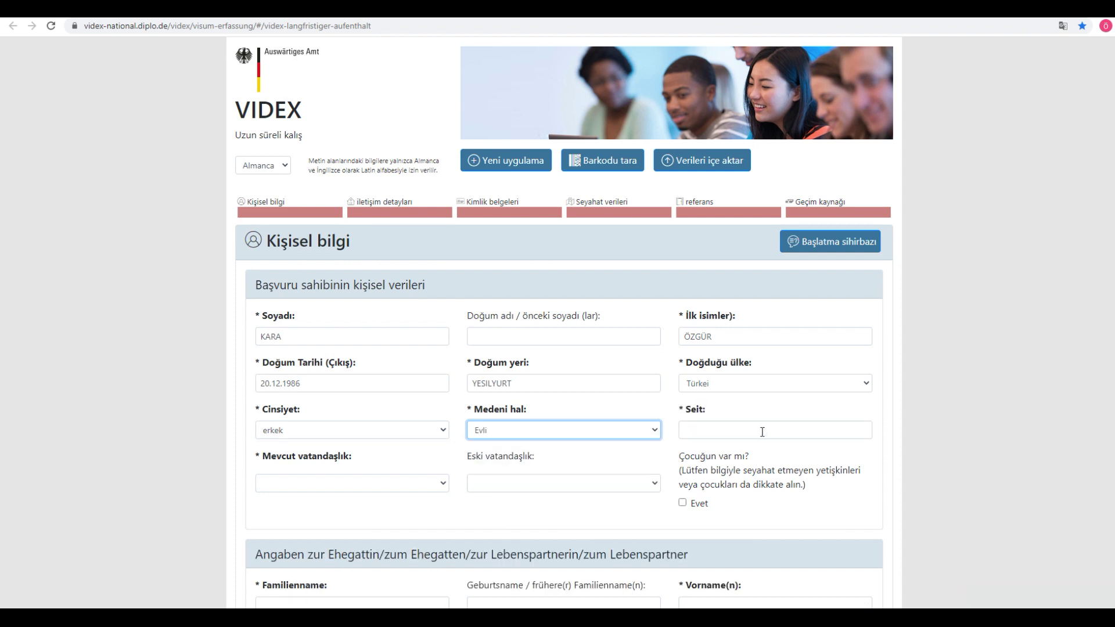
click(705, 428)
text(1)
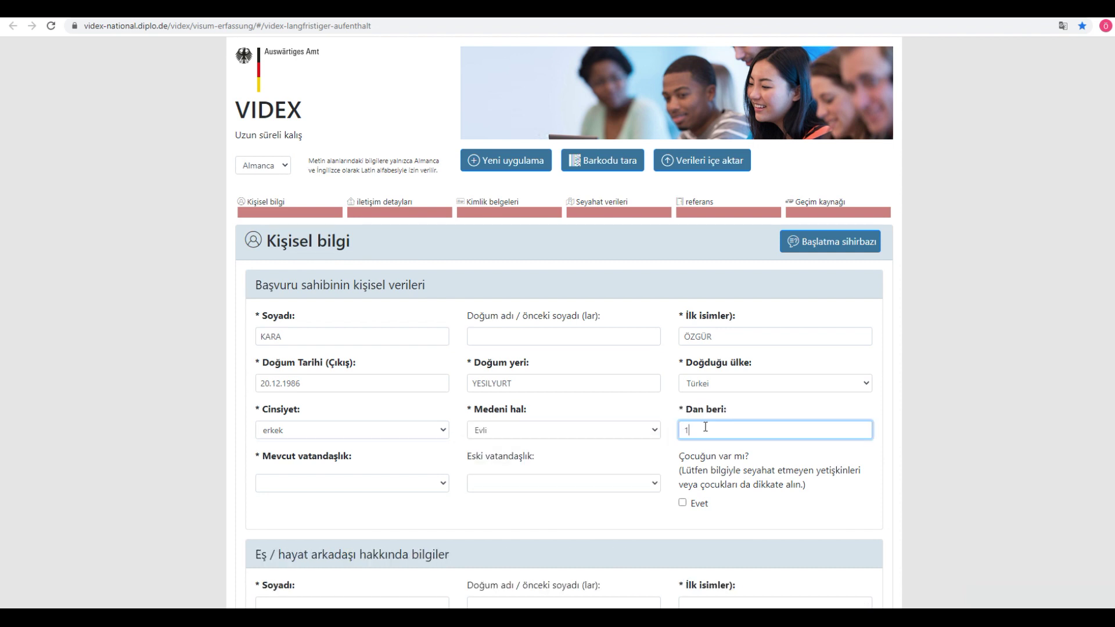
Step: Choose current nationality Türkei and former nationality Türkiye
click(343, 484)
text(türk)
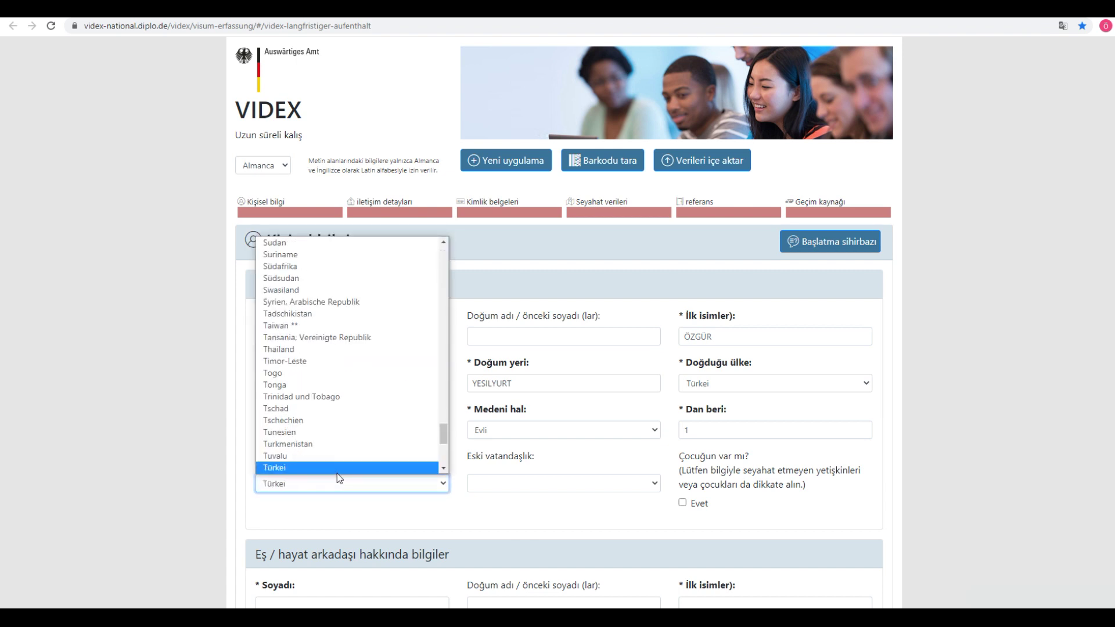
click(337, 471)
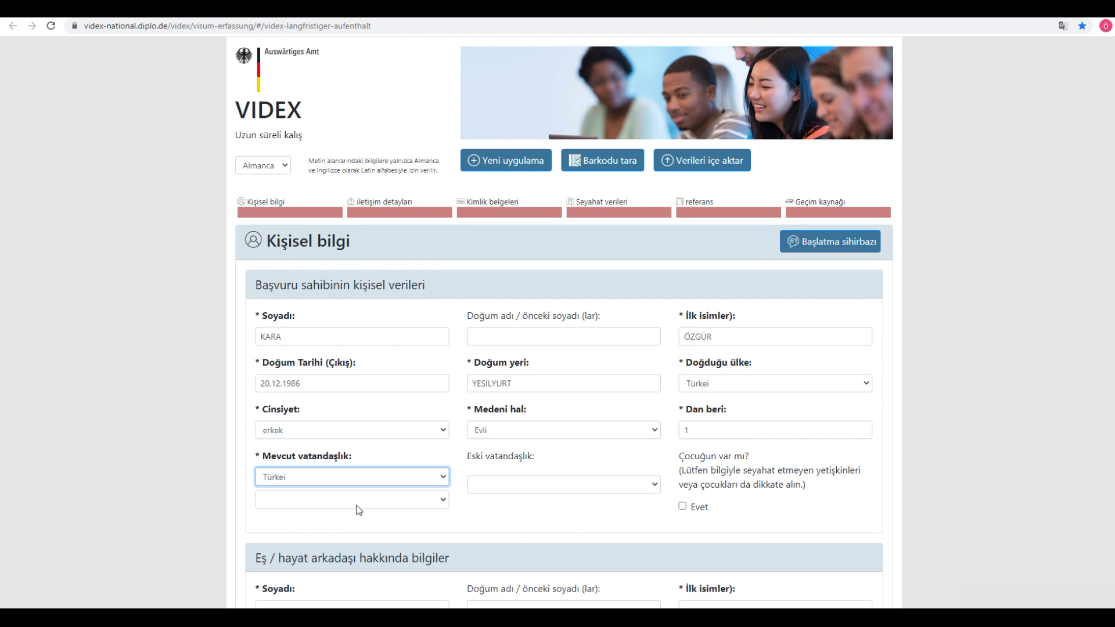
click(508, 485)
text(türk)
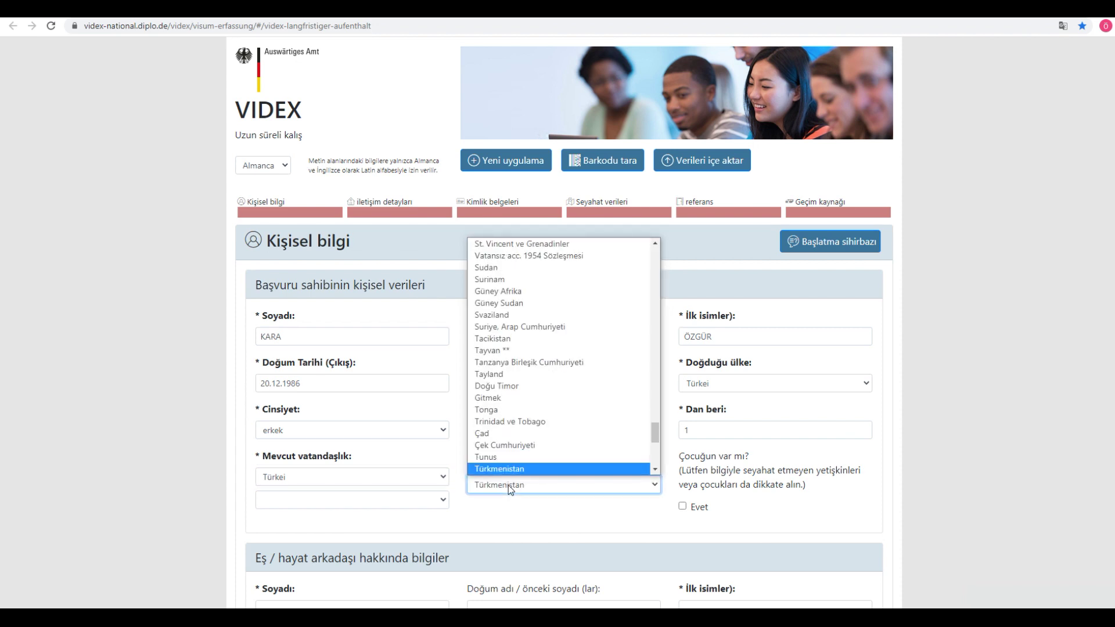
scroll(503, 461, down, 4)
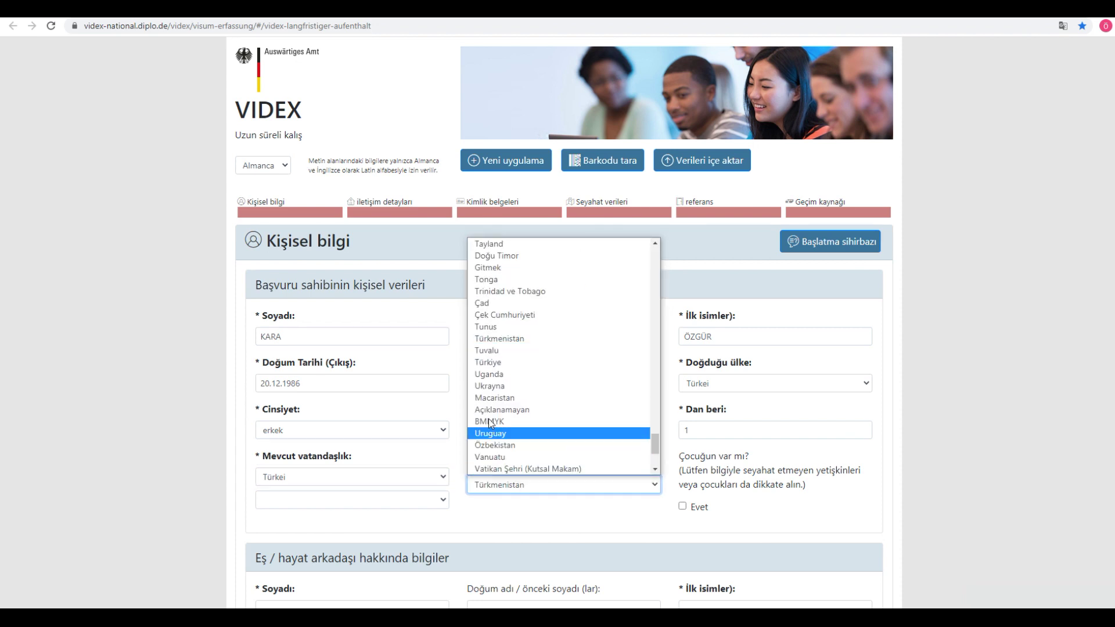
click(486, 363)
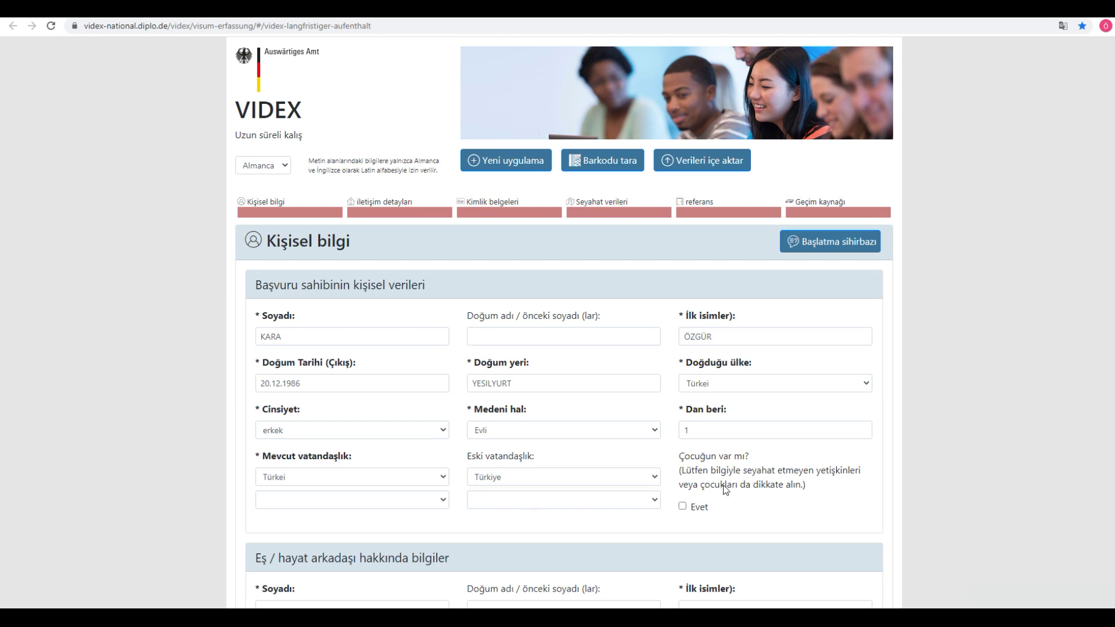
drag(685, 457, 787, 463)
click(786, 463)
Step: Answer yes to having children, review the Çocuklar section, then withdraw that answer
click(699, 507)
scroll(520, 518, down, 4)
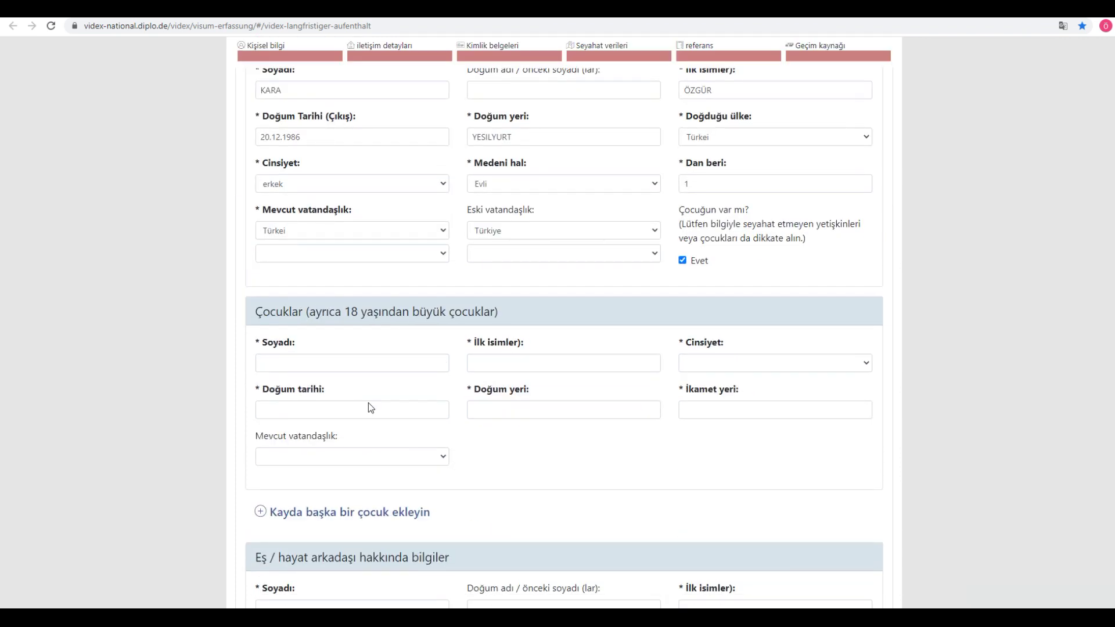
drag(259, 306, 578, 448)
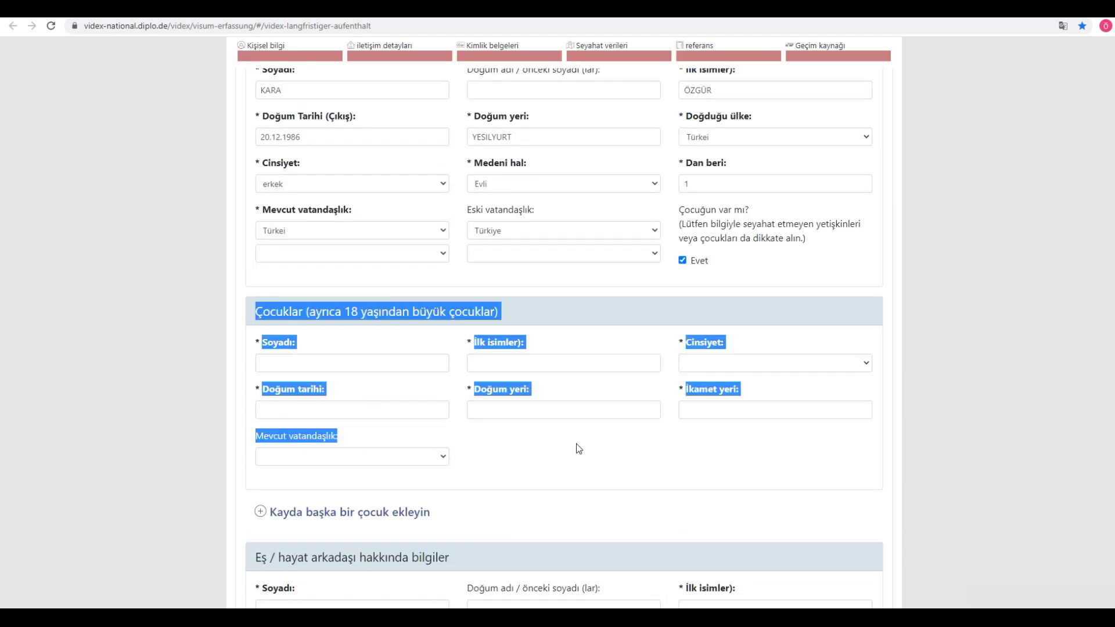
click(577, 447)
click(683, 261)
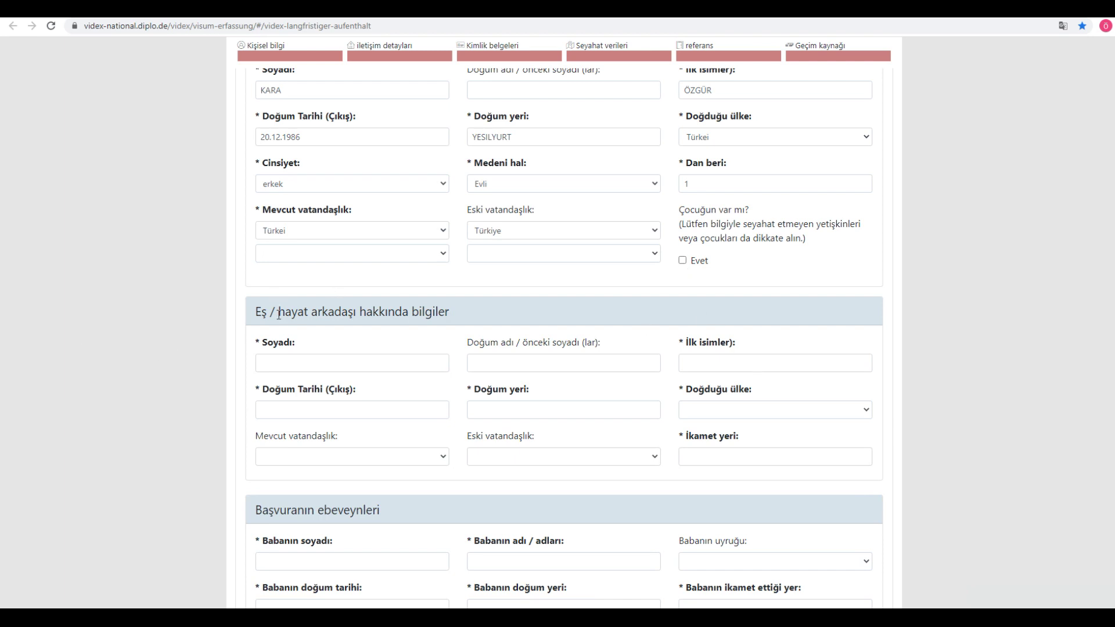
drag(284, 313, 499, 317)
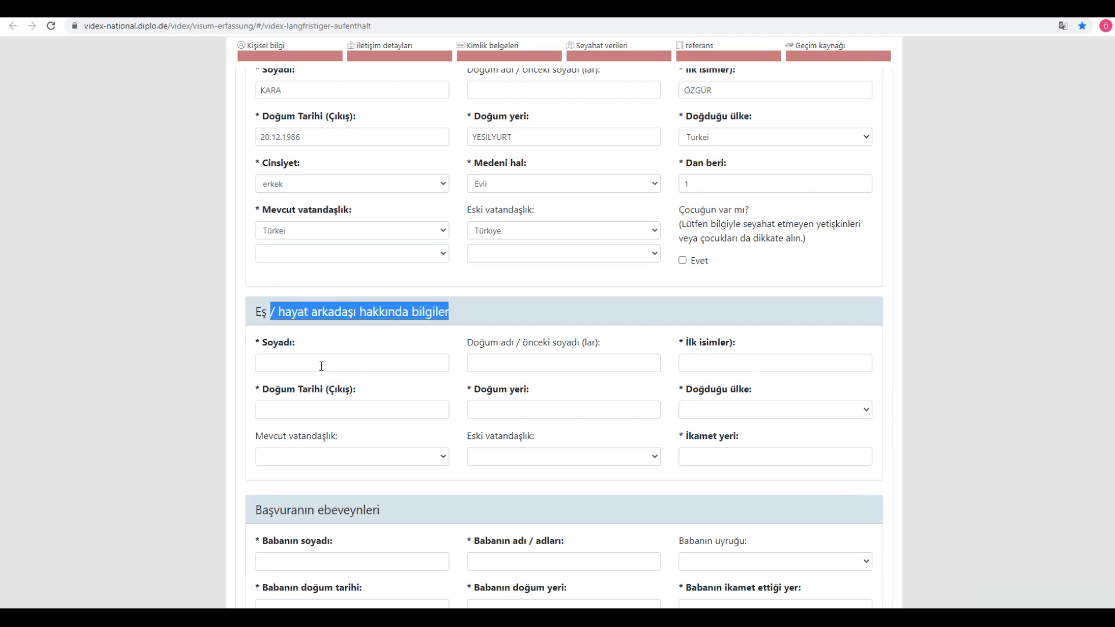
Step: Enter the spouse's surname, birth name and first names
click(321, 365)
key(Tab)
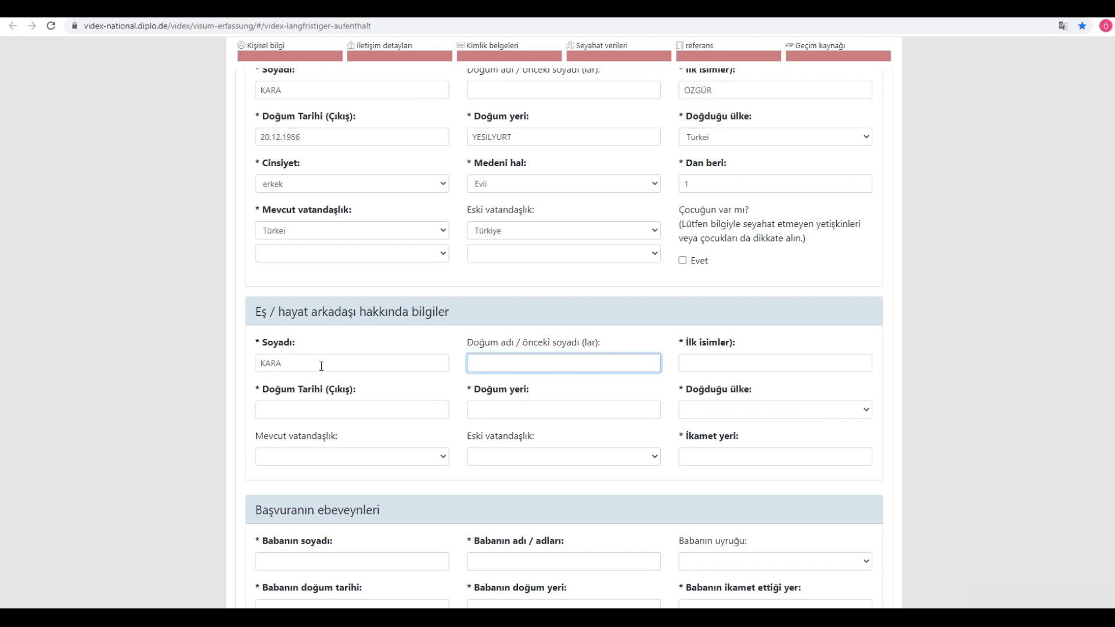
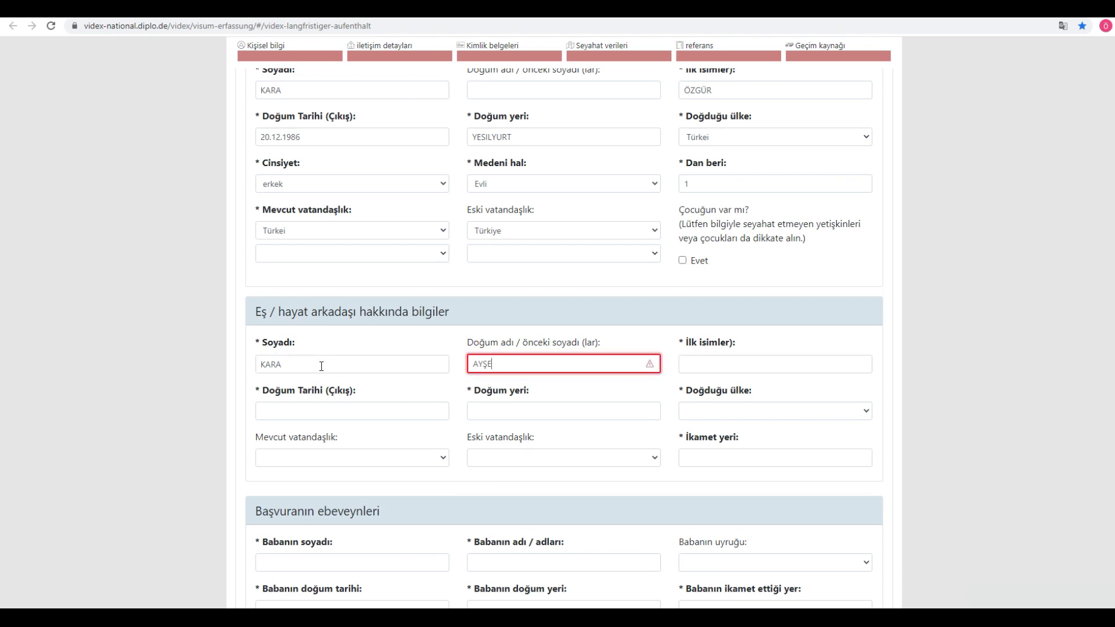
text(SE)
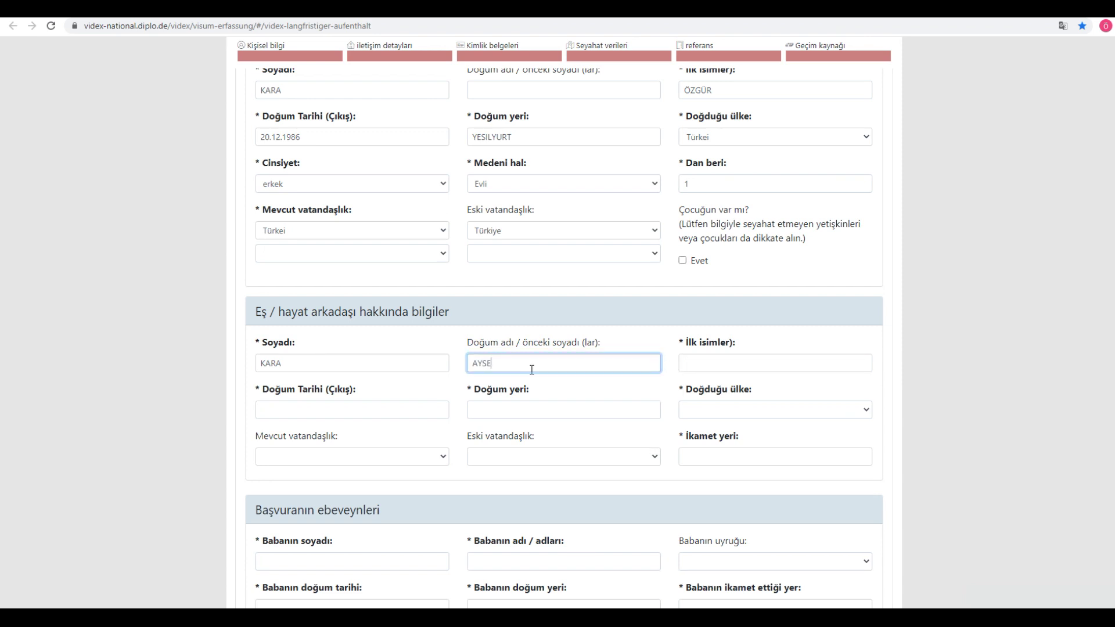
drag(526, 359, 455, 356)
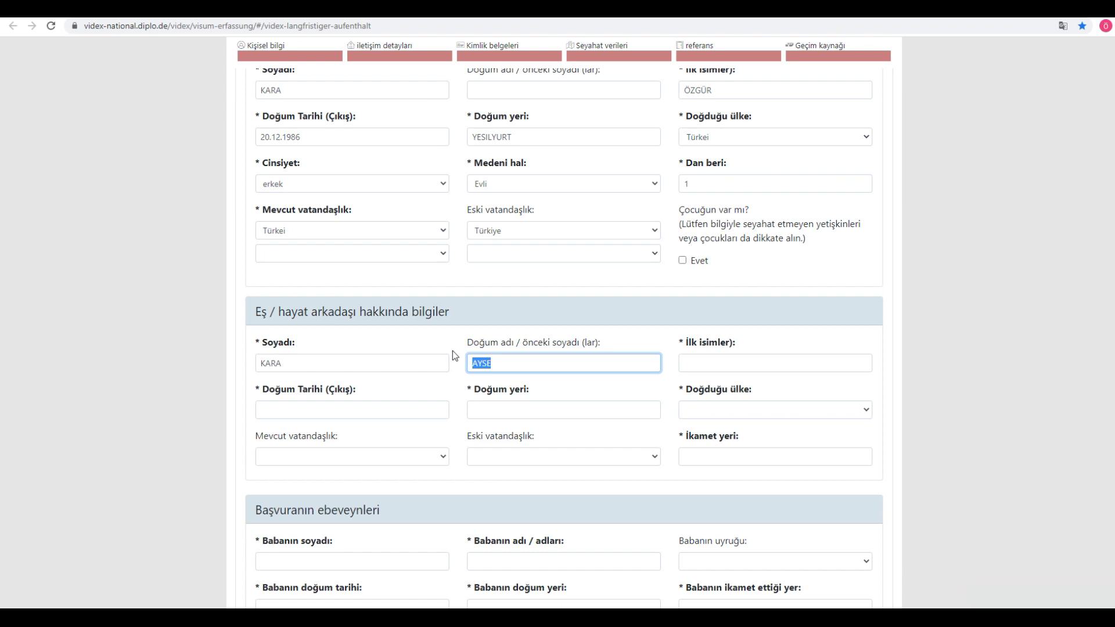
click(523, 361)
click(736, 362)
text(FATMA)
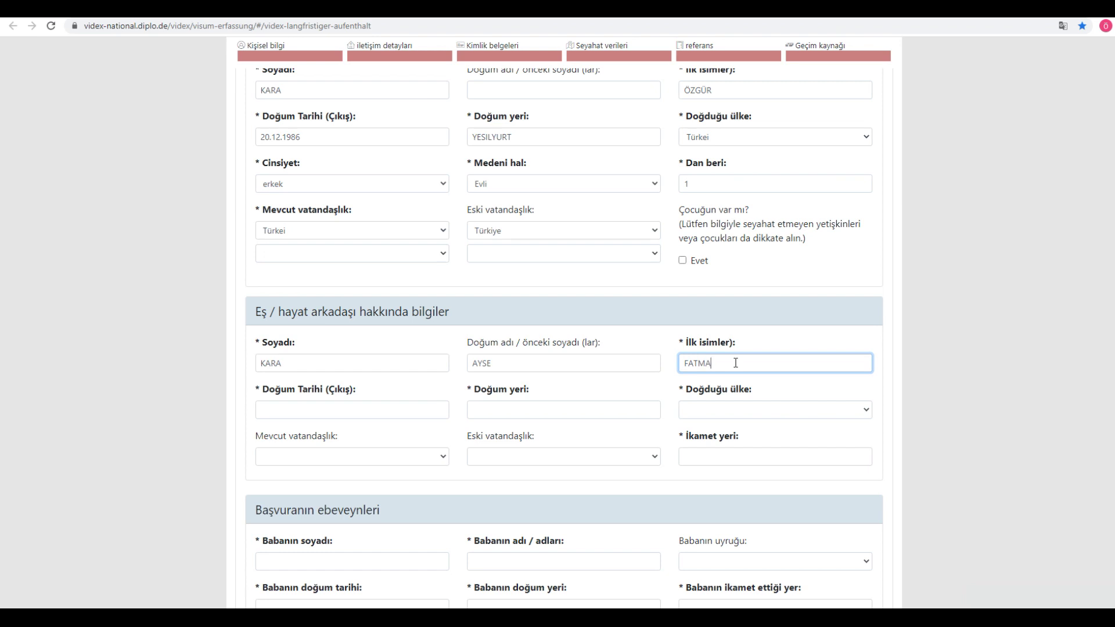
click(358, 412)
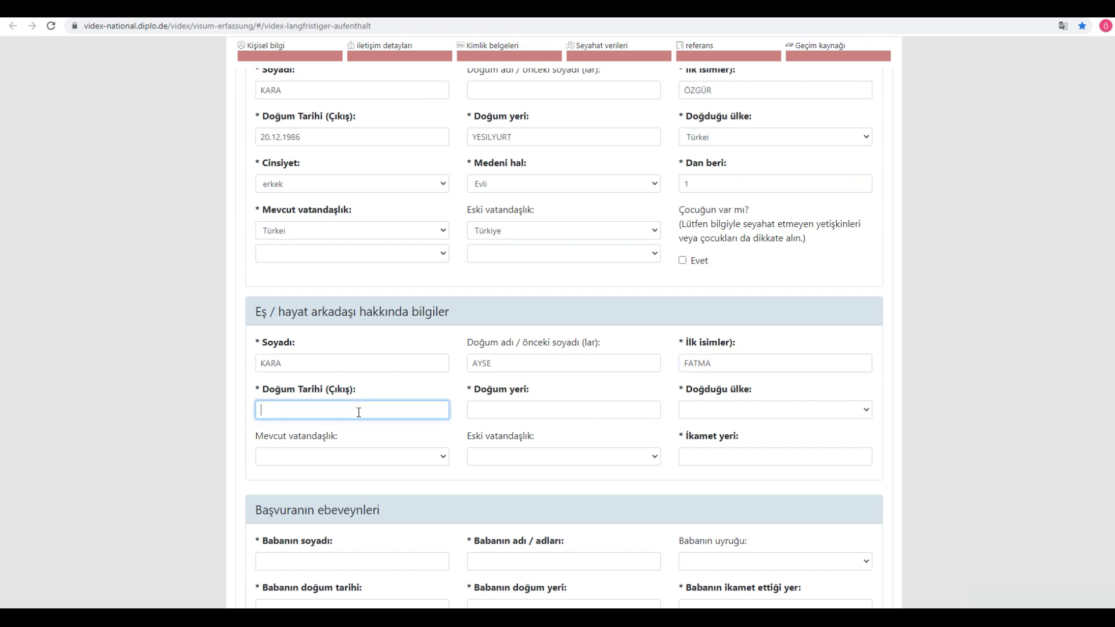
click(516, 410)
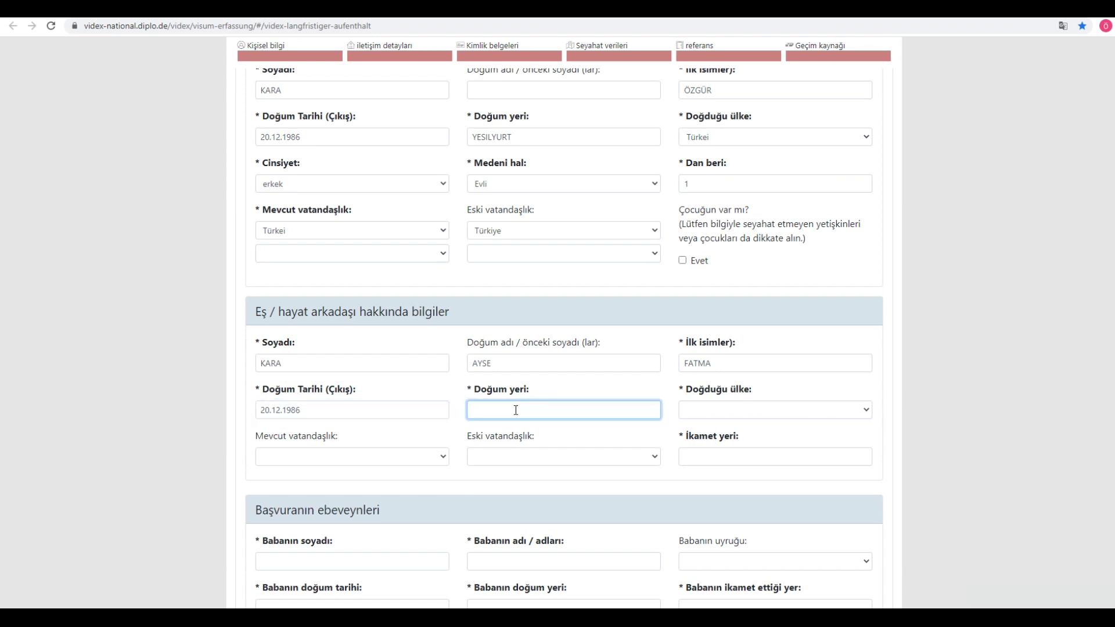
text(MUNIH)
click(740, 408)
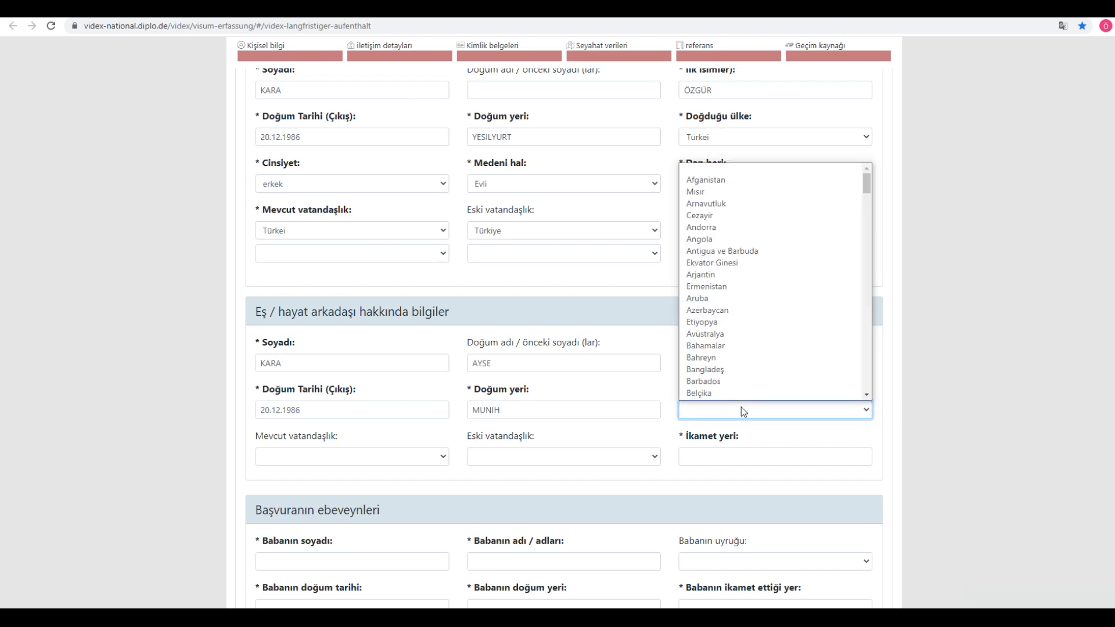
text(almanya)
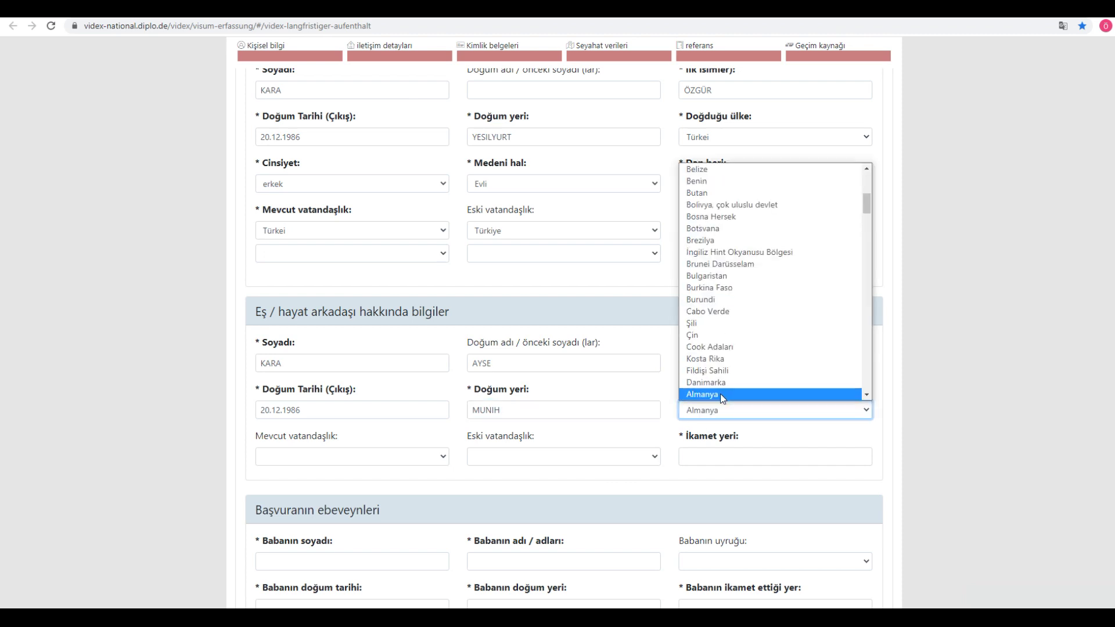
click(743, 394)
Step: Set the spouse's current and former citizenship to Almanya and residence to MUNIH
click(298, 457)
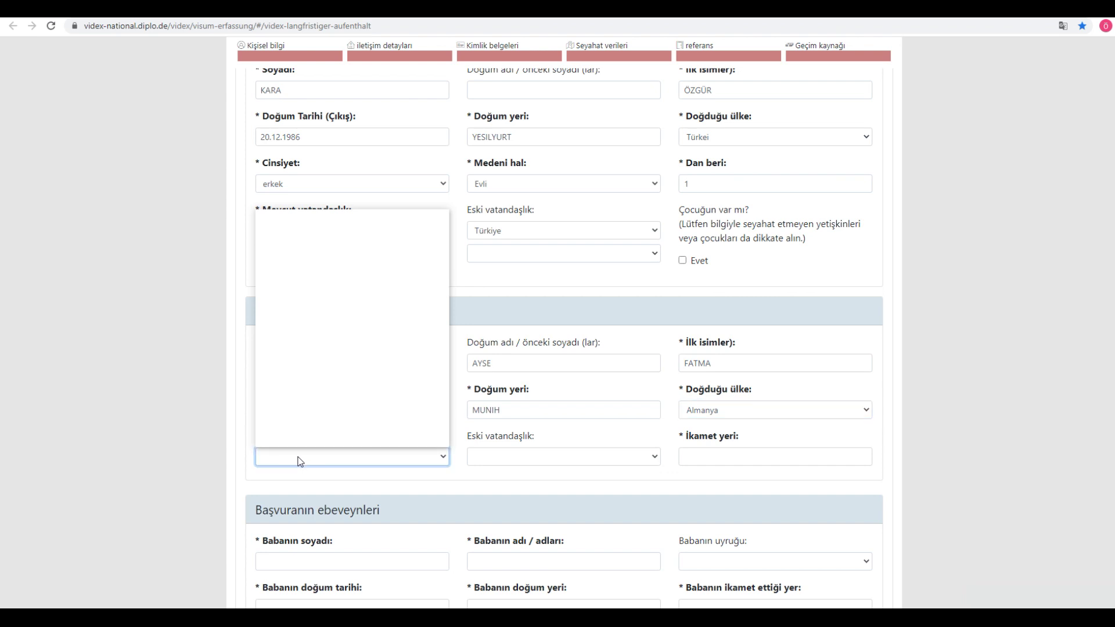
text(almanya)
key(Return)
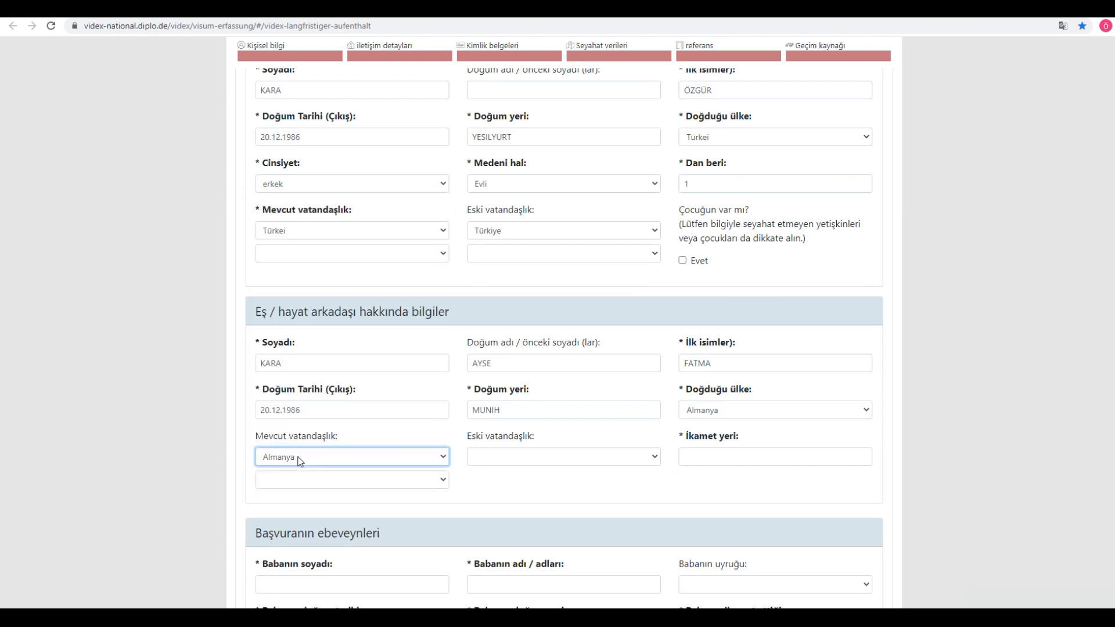
click(503, 458)
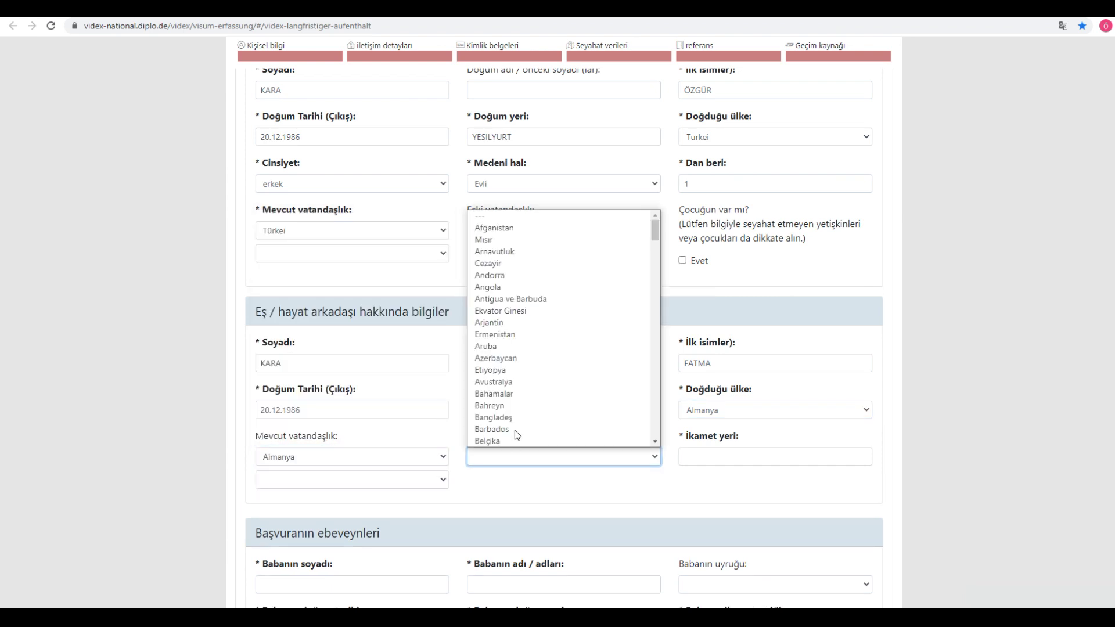
text(alm)
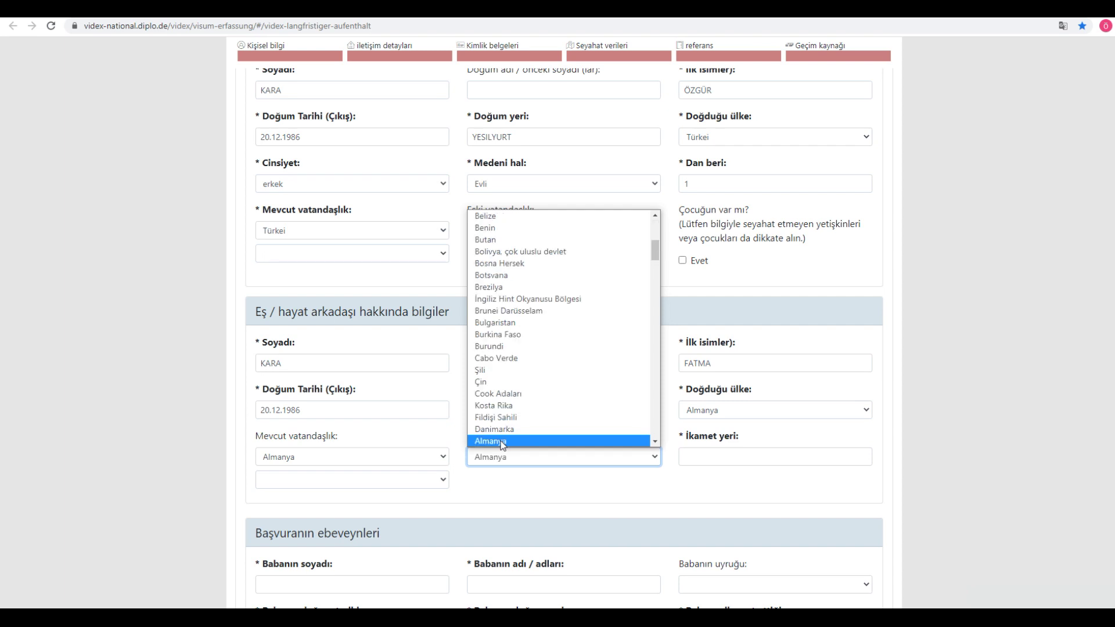
click(503, 445)
click(728, 458)
text(MUNIH)
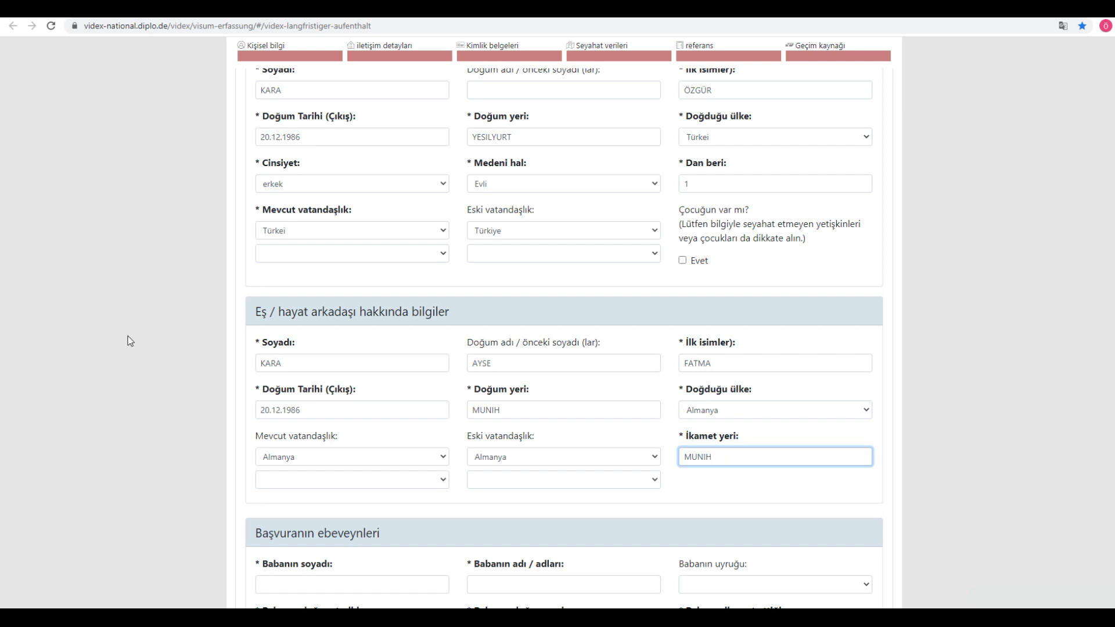
click(65, 348)
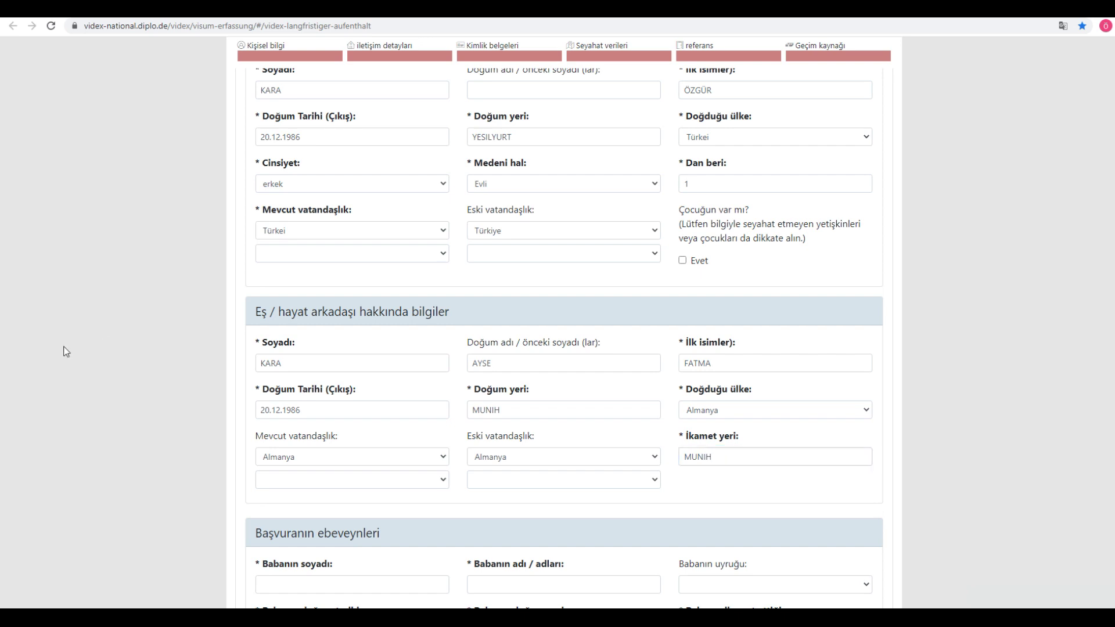
Step: Enter the father's surname and given name in Başvuranın ebeveynleri, correcting a wrong surname
scroll(483, 304, up, 2)
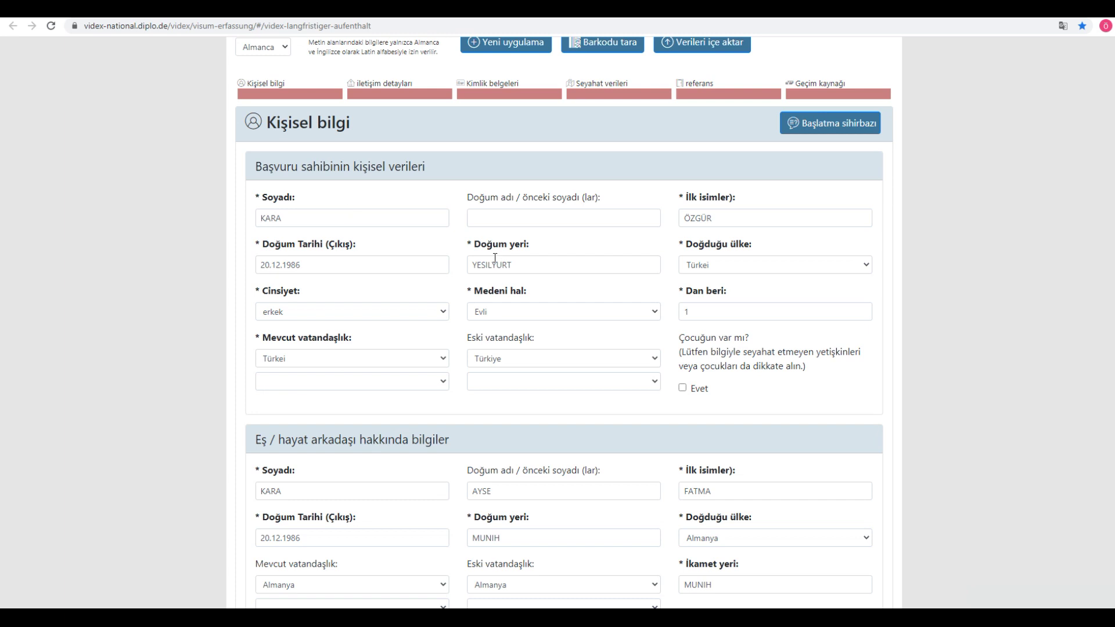
scroll(499, 268, down, 2)
scroll(503, 273, down, 3)
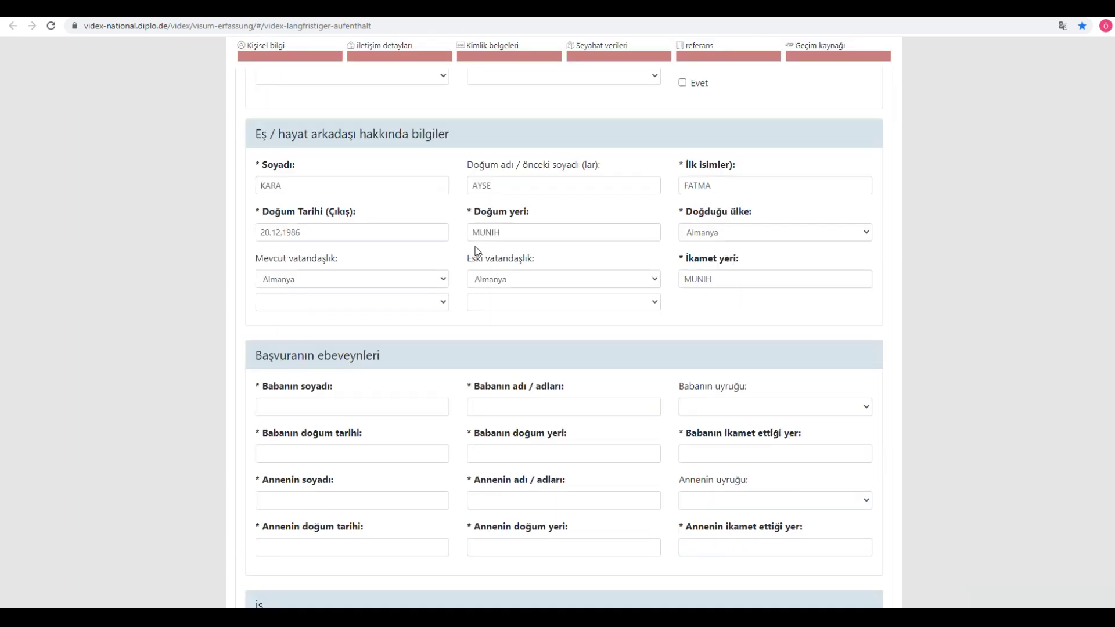
click(328, 408)
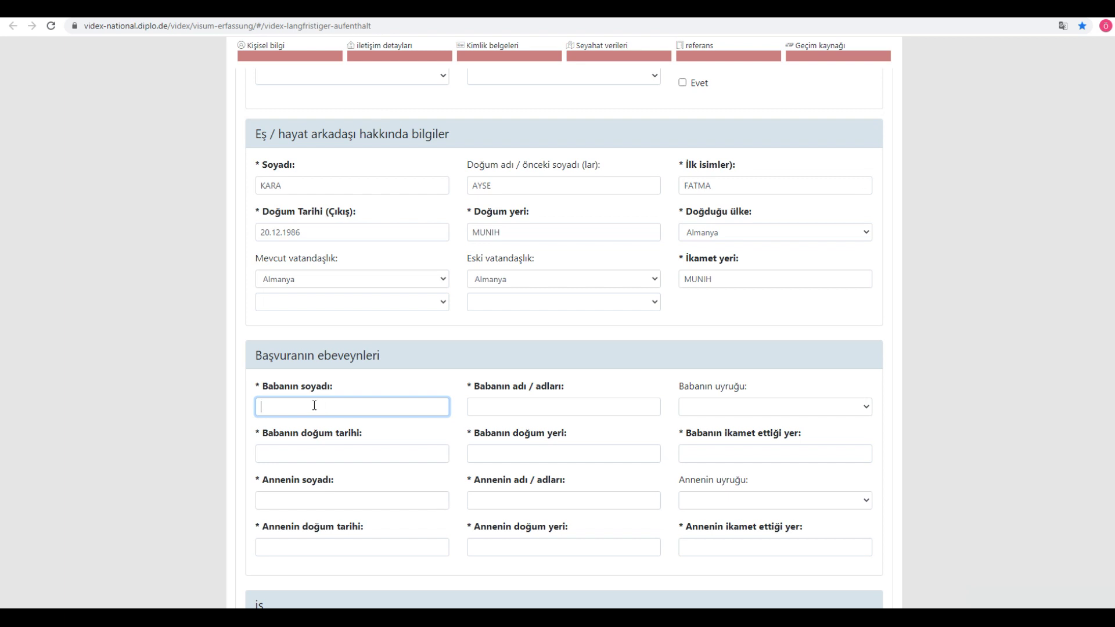
scroll(598, 409, down, 1)
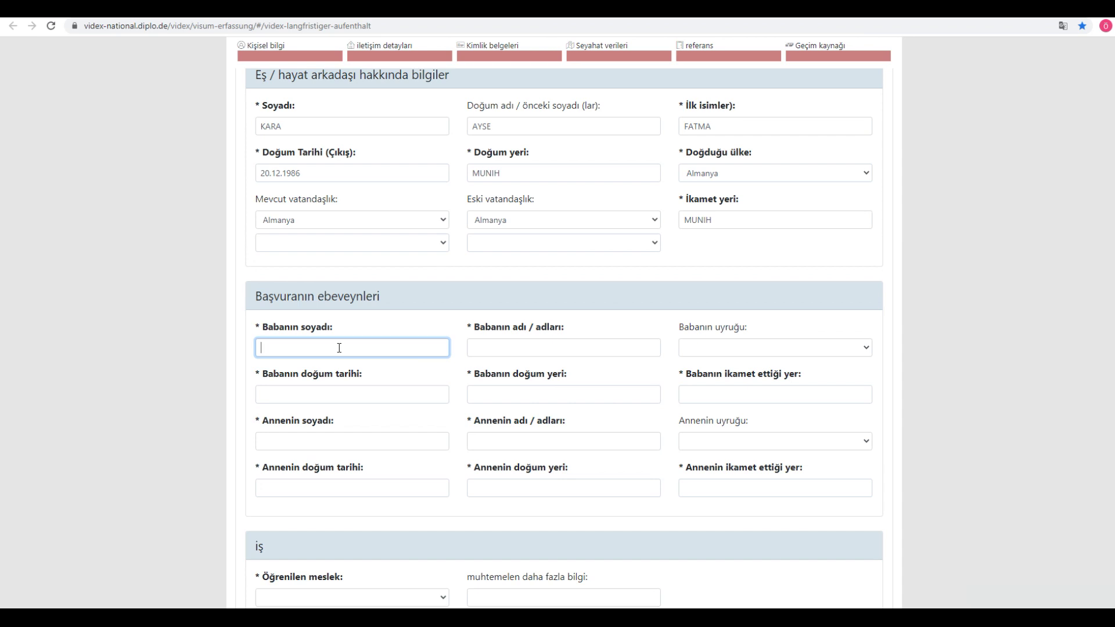
key(Tab)
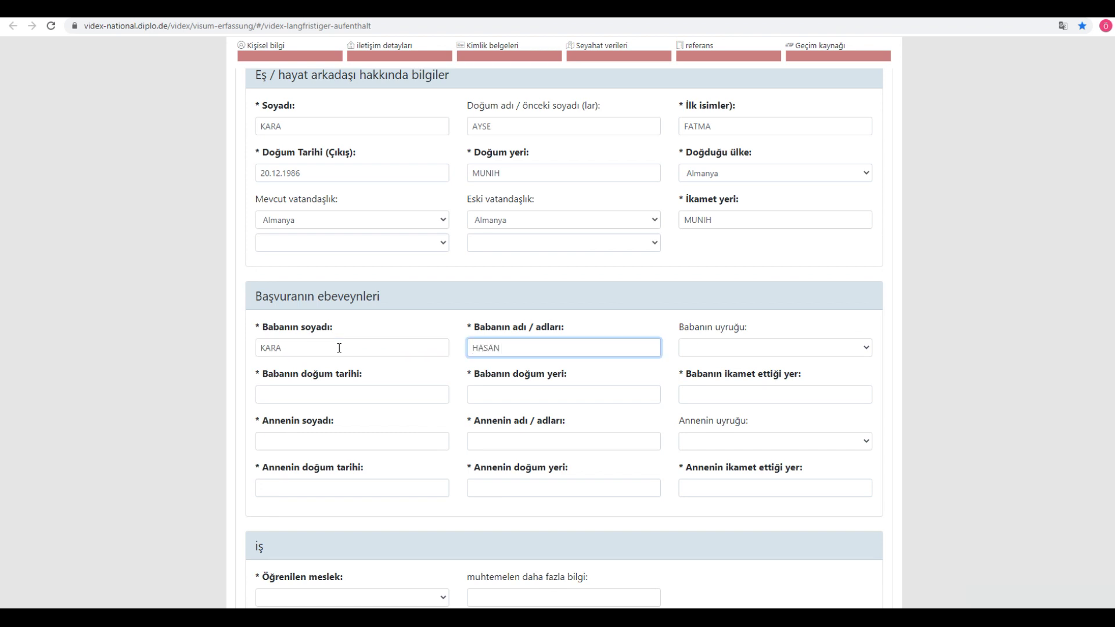
key(Tab)
Step: Give the father nationality Türkiye, birth date 01.01.1960, birthplace ISTANBUL and residence TOD
text(türkiye)
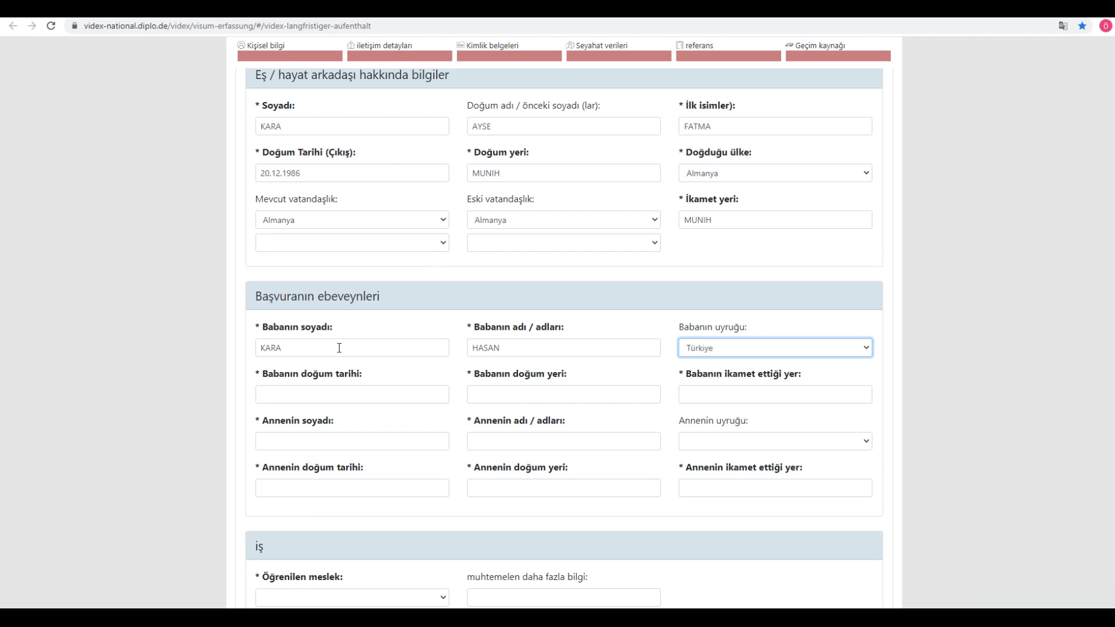
key(Tab)
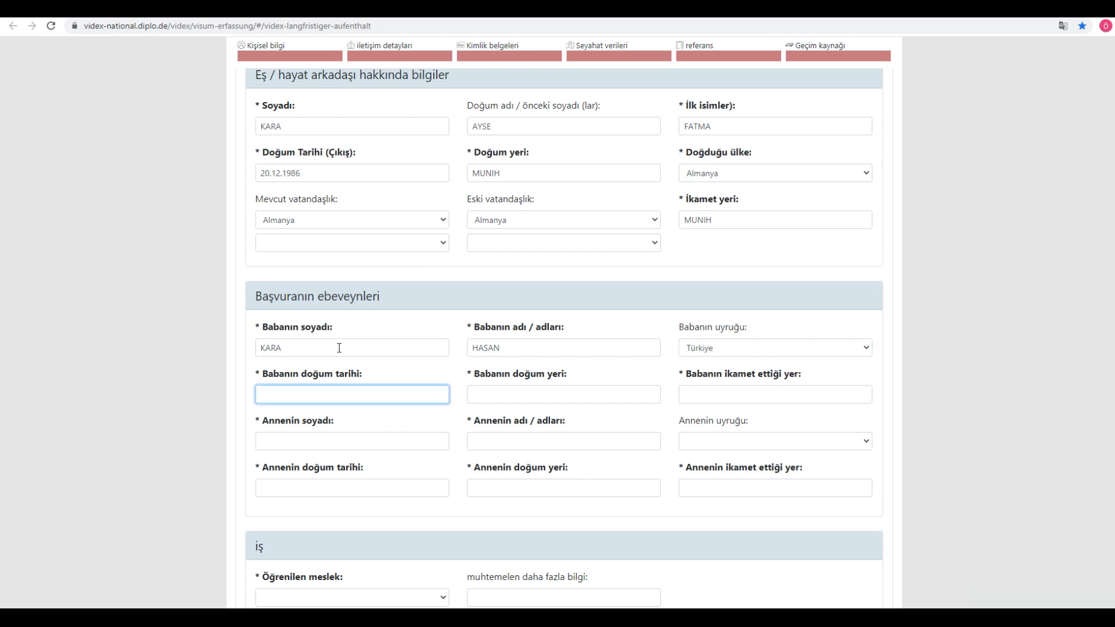
text(01.01.1960)
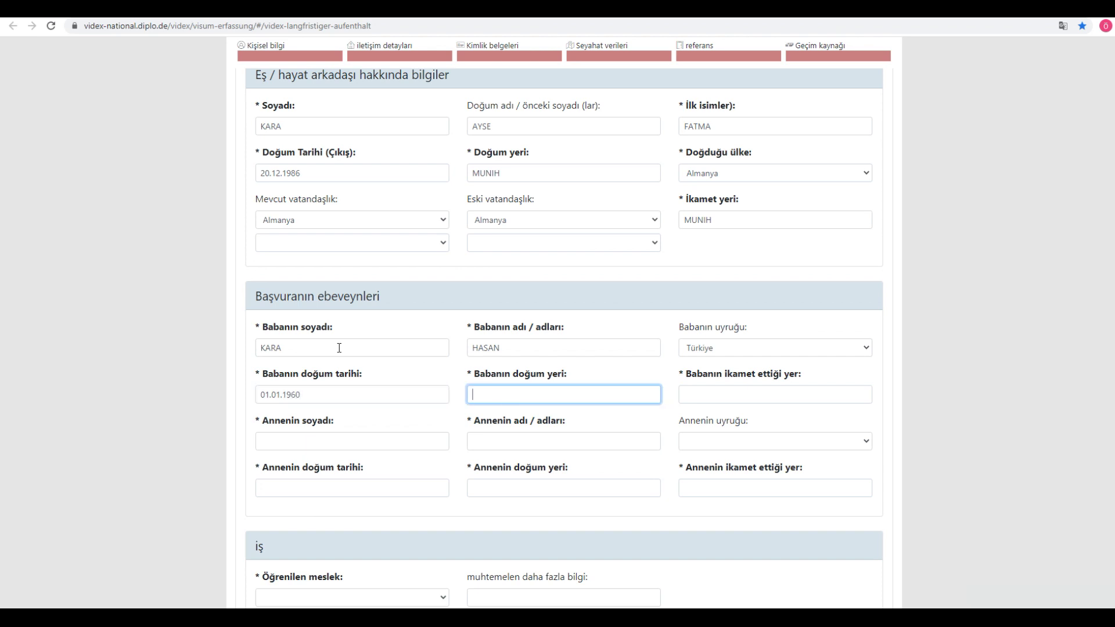
text(ISTANBUL)
key(Tab)
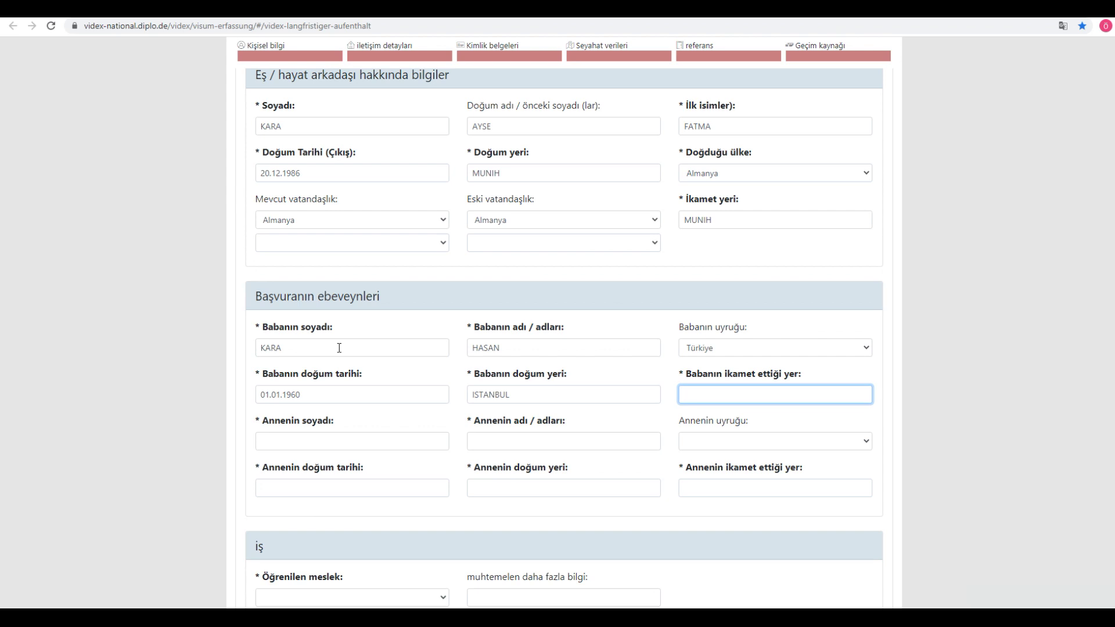
text(ÖLÜM)
key(BackSpace)
key(BackSpace)
key(BackSpace)
key(BackSpace)
text(TOD)
Step: Enter the mother's names, nationality Türkiye, birth date 01.01.1960 and birthplace ISTANBUL
key(Tab)
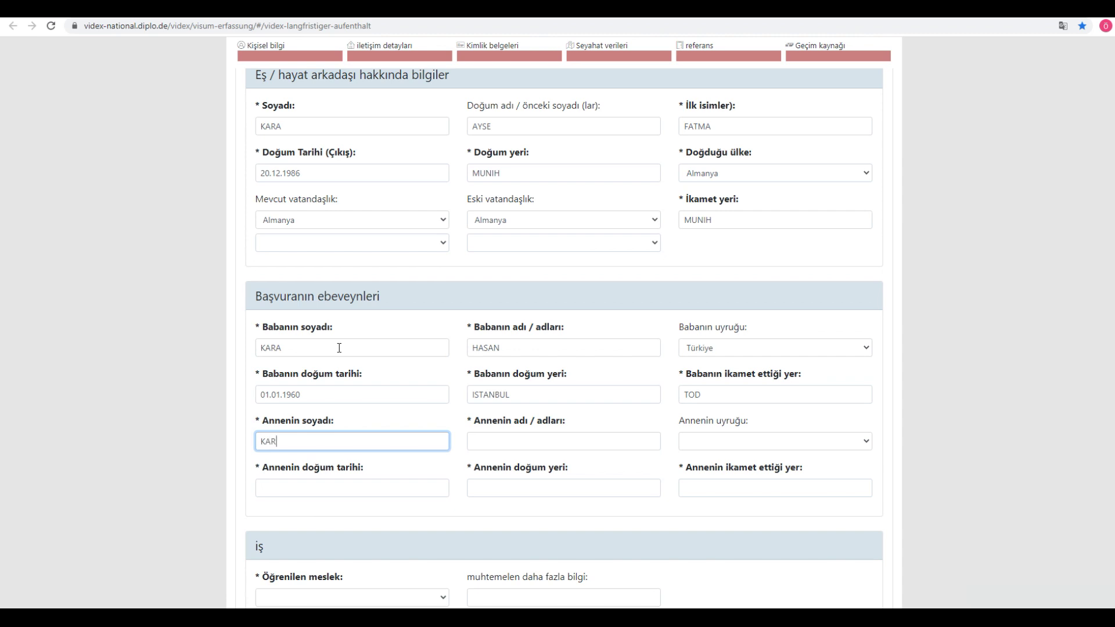
key(Tab)
text(türkiye)
key(Tab)
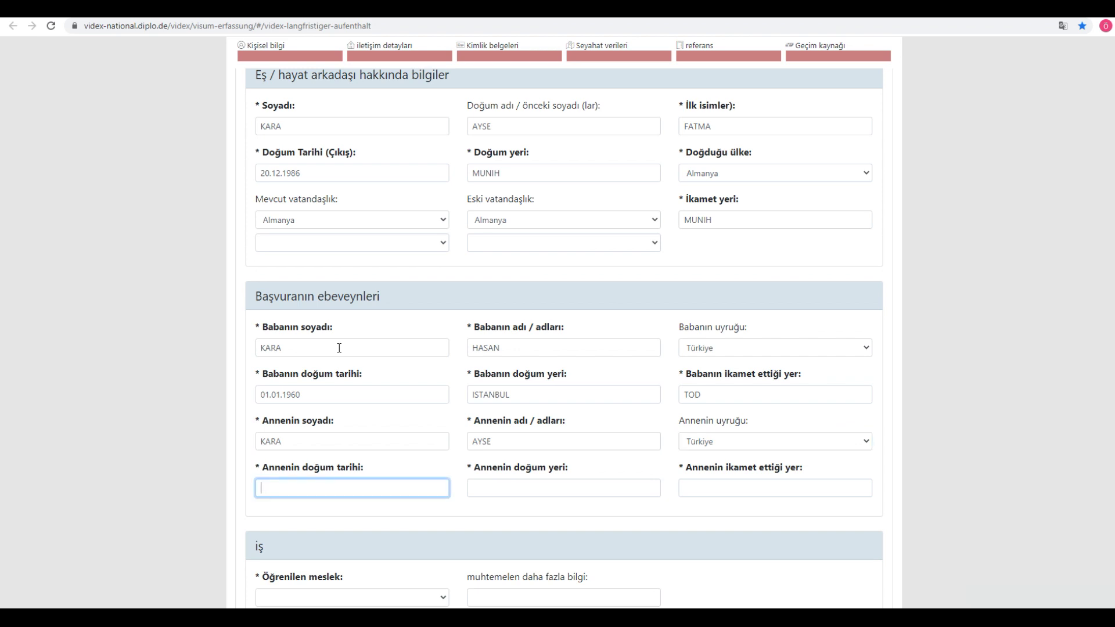
text(01.01.1960)
key(Tab)
text(ISTANBUL)
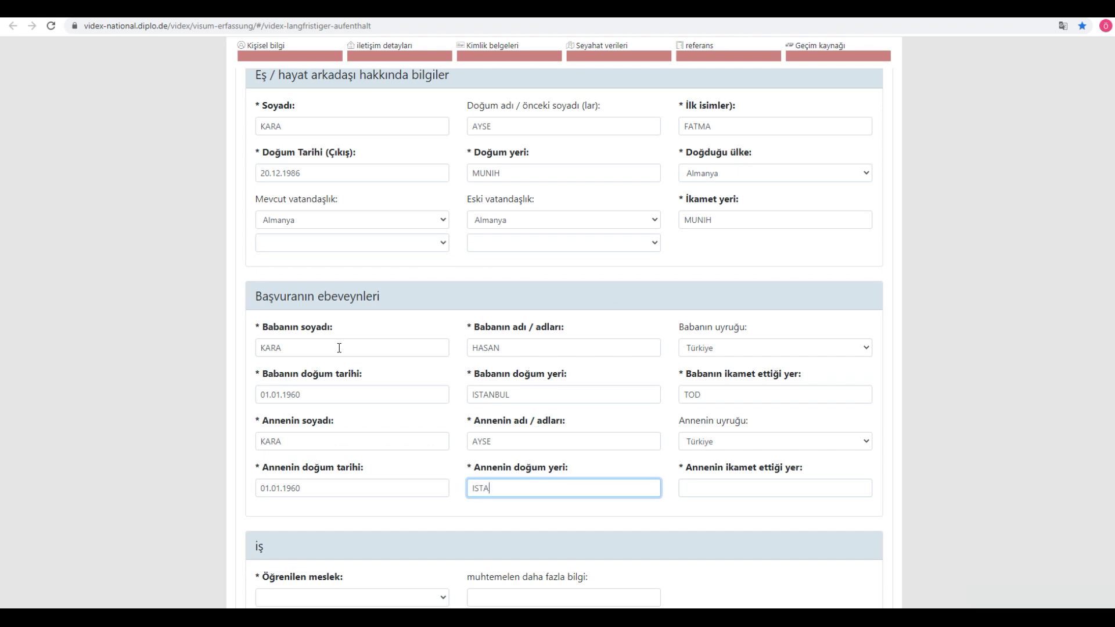
Step: Set the mother's place of residence to ISTANBUL, correcting mistyped entries
key(Tab)
text(TÜRKİ)
key(BackSpace)
key(BackSpace)
key(BackSpace)
key(BackSpace)
key(BackSpace)
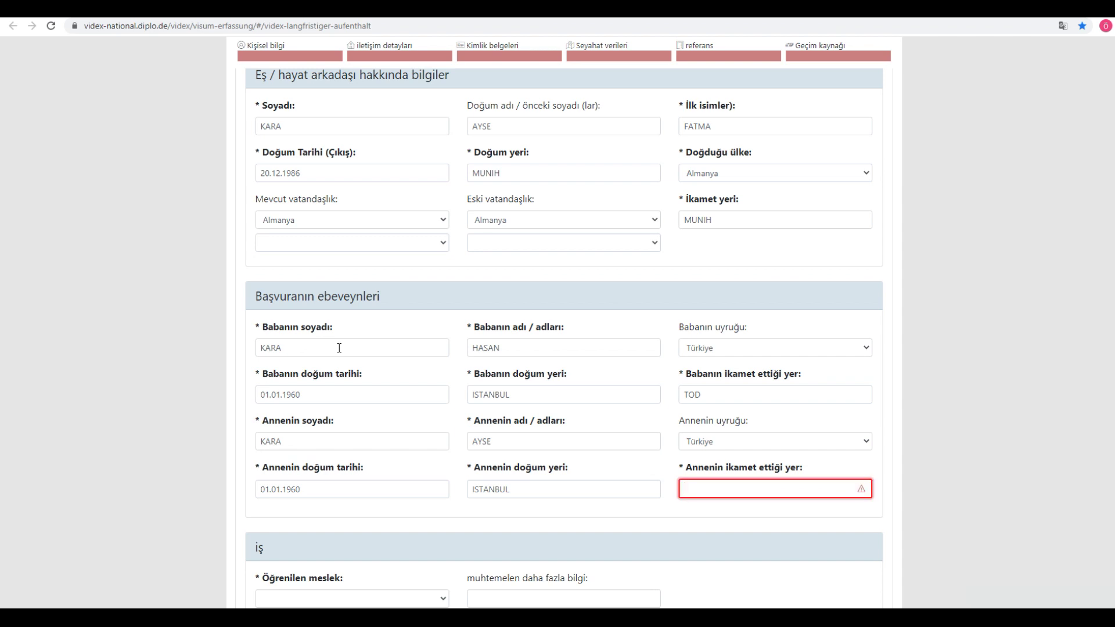
text(T)
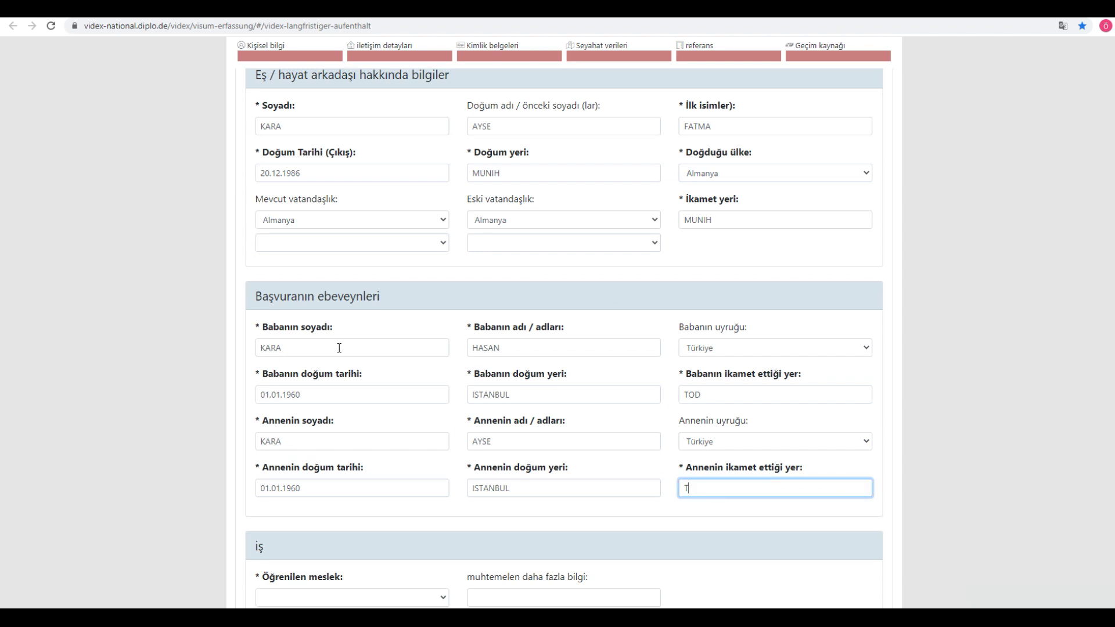
key(BackSpace)
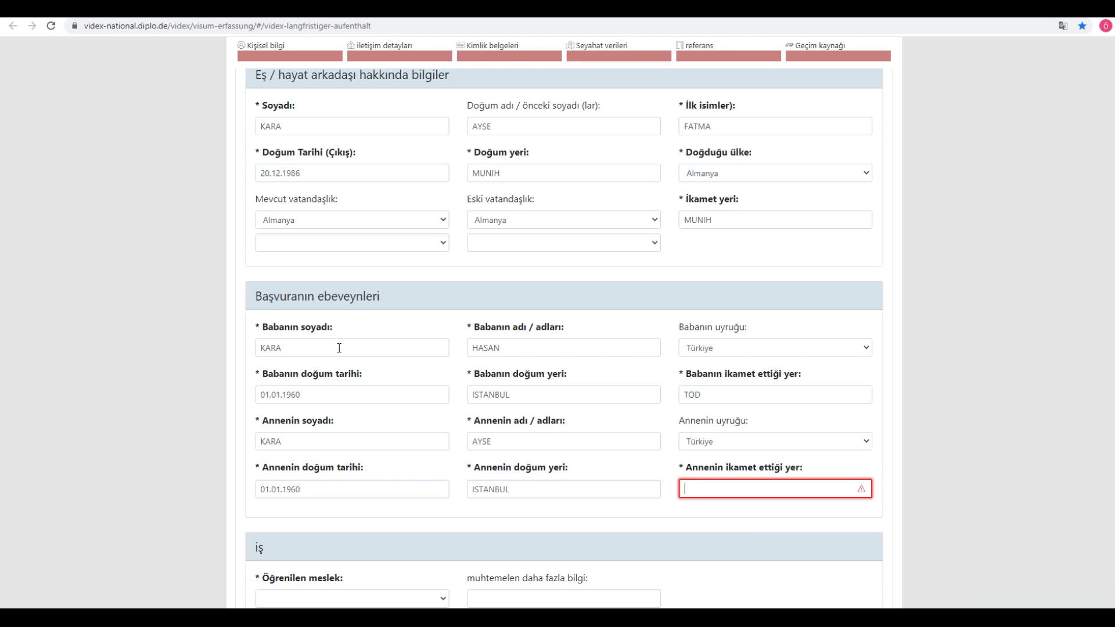
text(ISTANBUL)
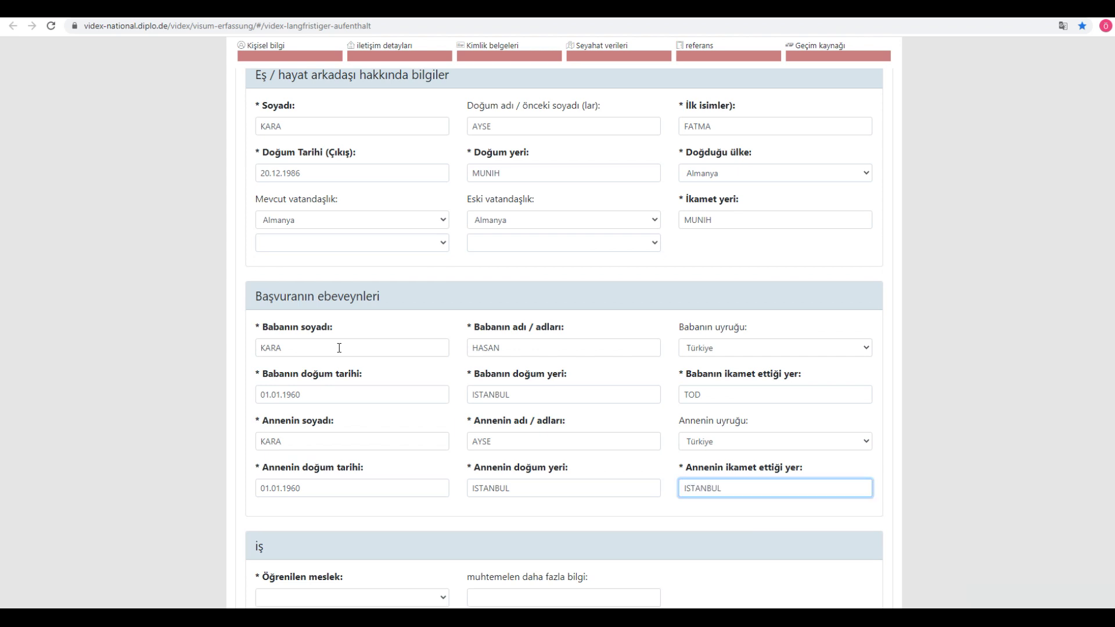
click(104, 284)
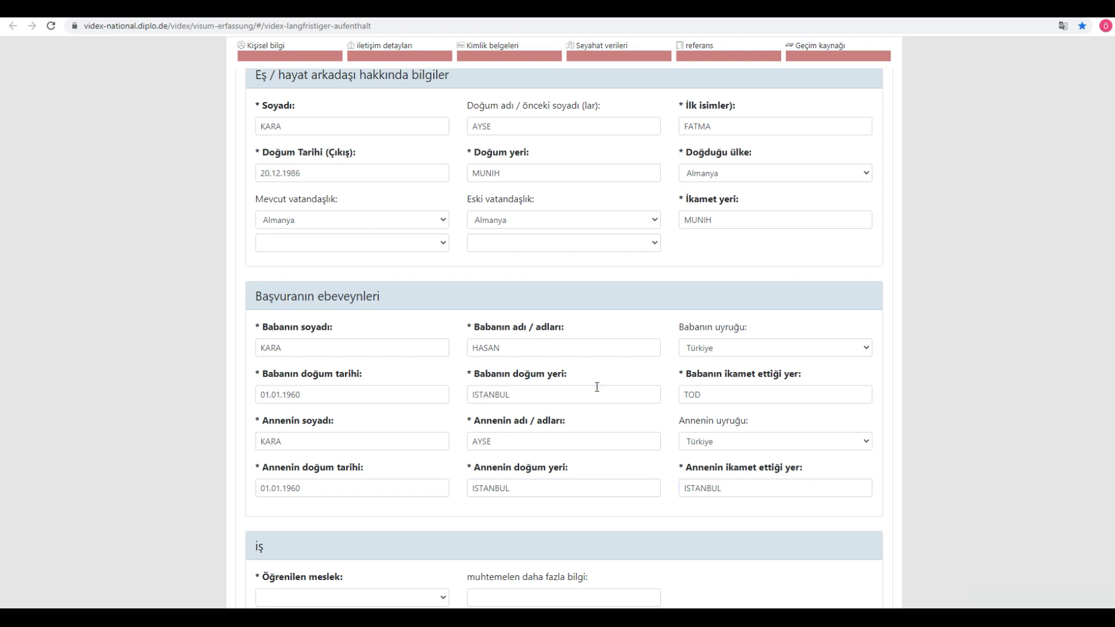
Step: Set the learned profession to BT uzmanı
scroll(507, 442, down, 2)
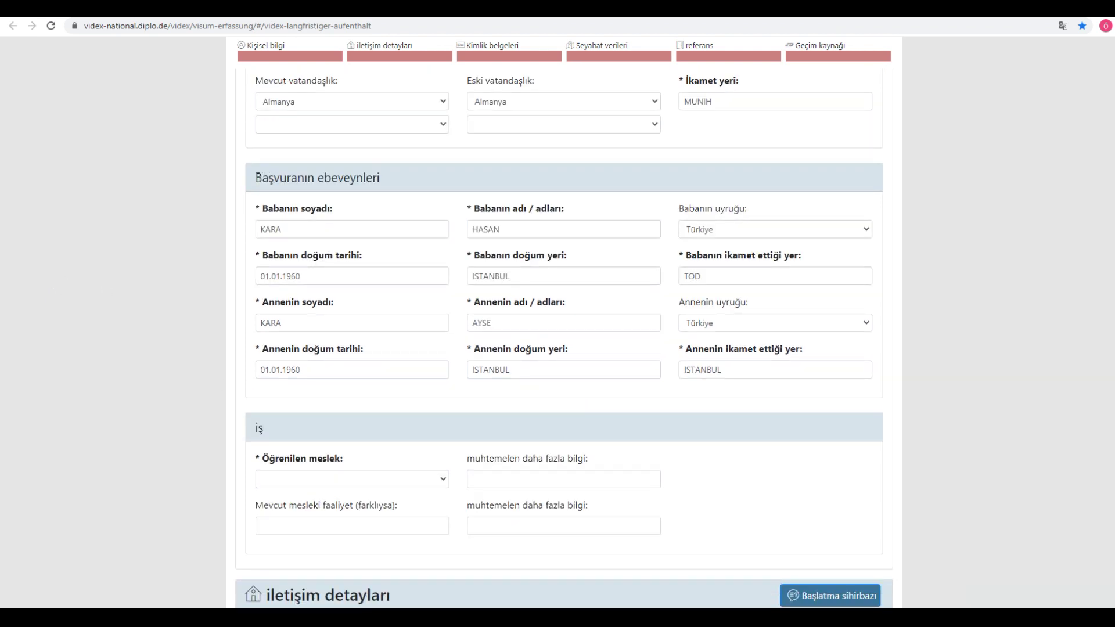
triple_click(290, 180)
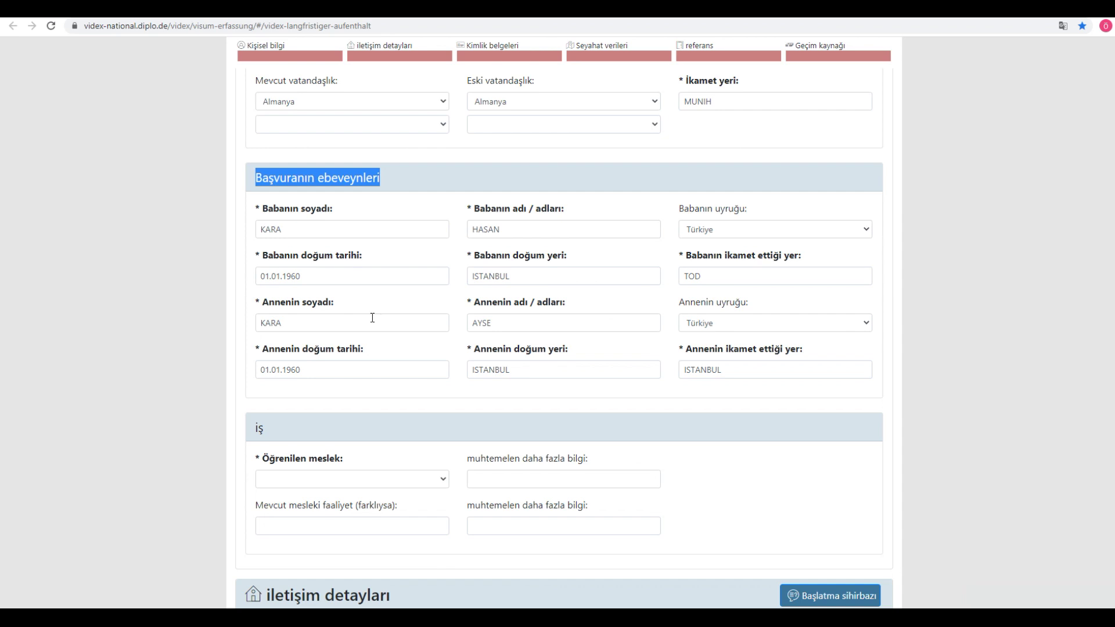
scroll(373, 316, down, 3)
click(336, 308)
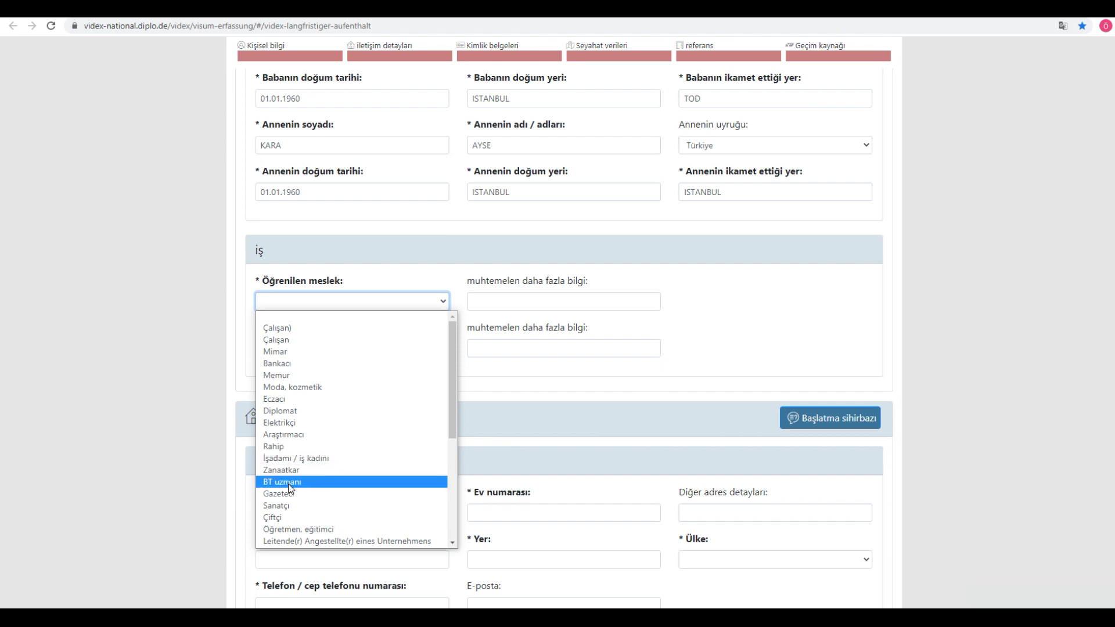
scroll(290, 491, down, 2)
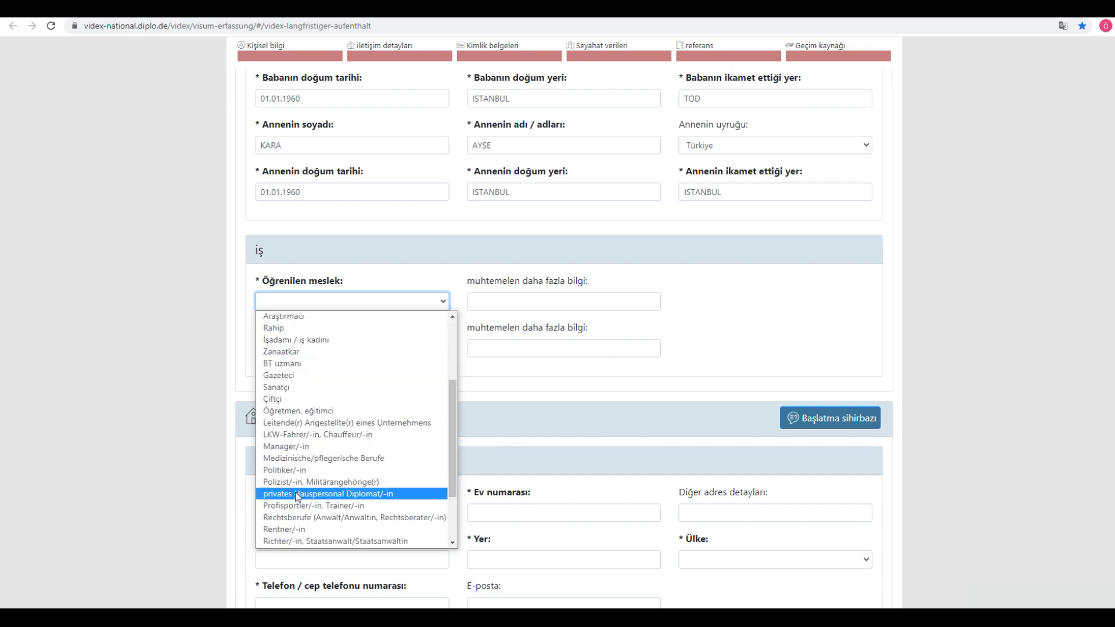
scroll(335, 495, down, 2)
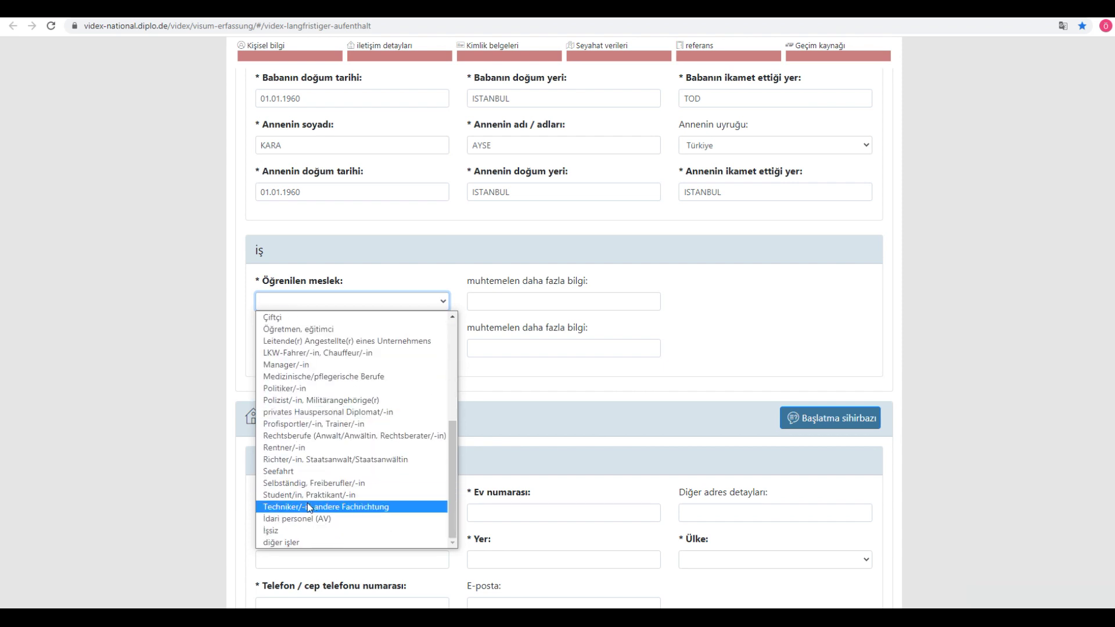
click(283, 541)
click(495, 302)
click(380, 302)
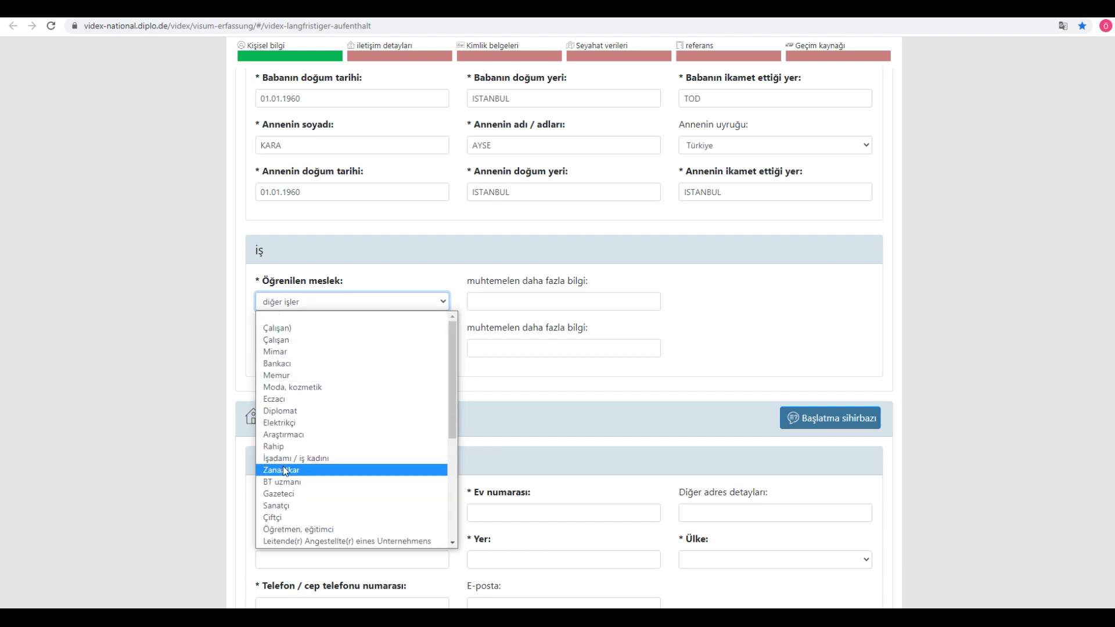
click(292, 486)
click(501, 302)
Step: Enter 'GUVENLIK SYSTEMLERI' as the current professional activity and scroll to the contact address fields
click(323, 351)
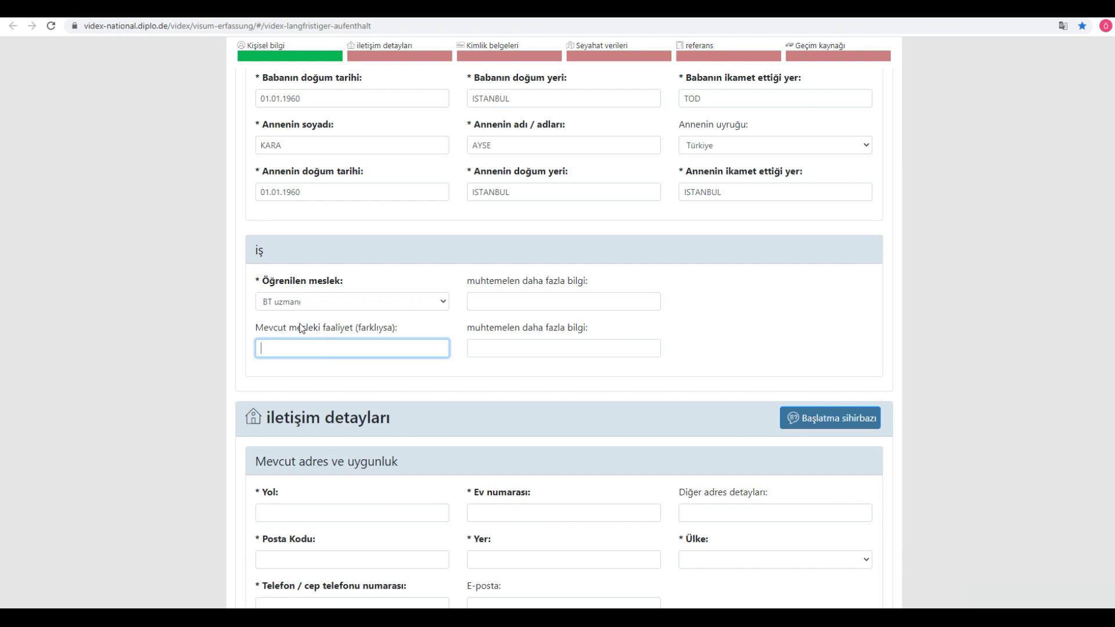
drag(377, 328, 393, 327)
click(136, 305)
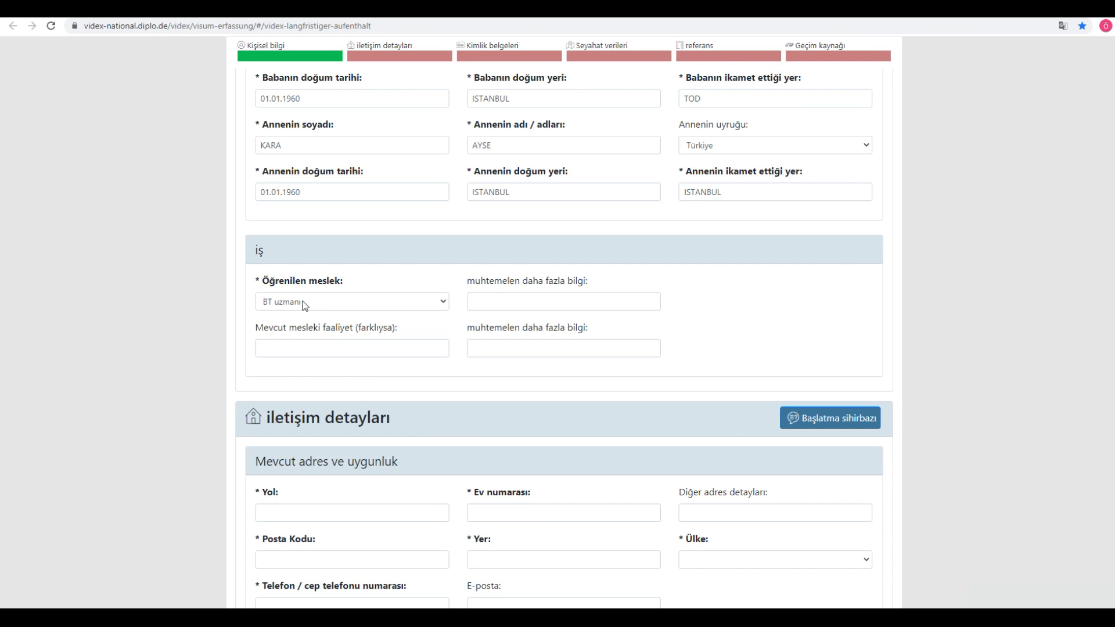
click(306, 348)
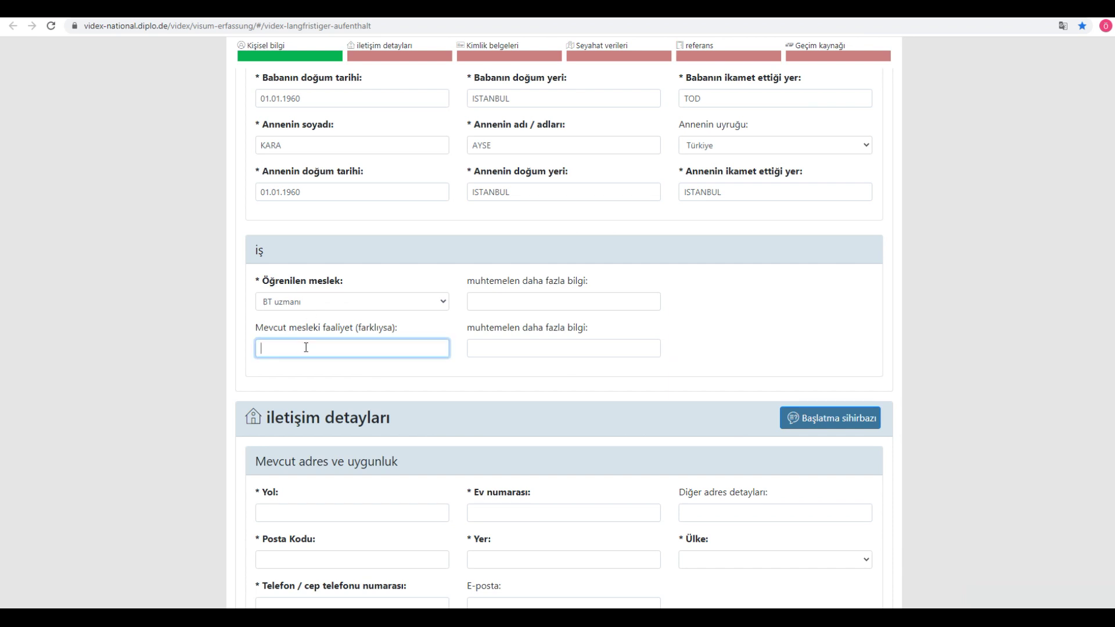
text(GUVENLIK SYSTEMLERI)
drag(364, 349, 201, 343)
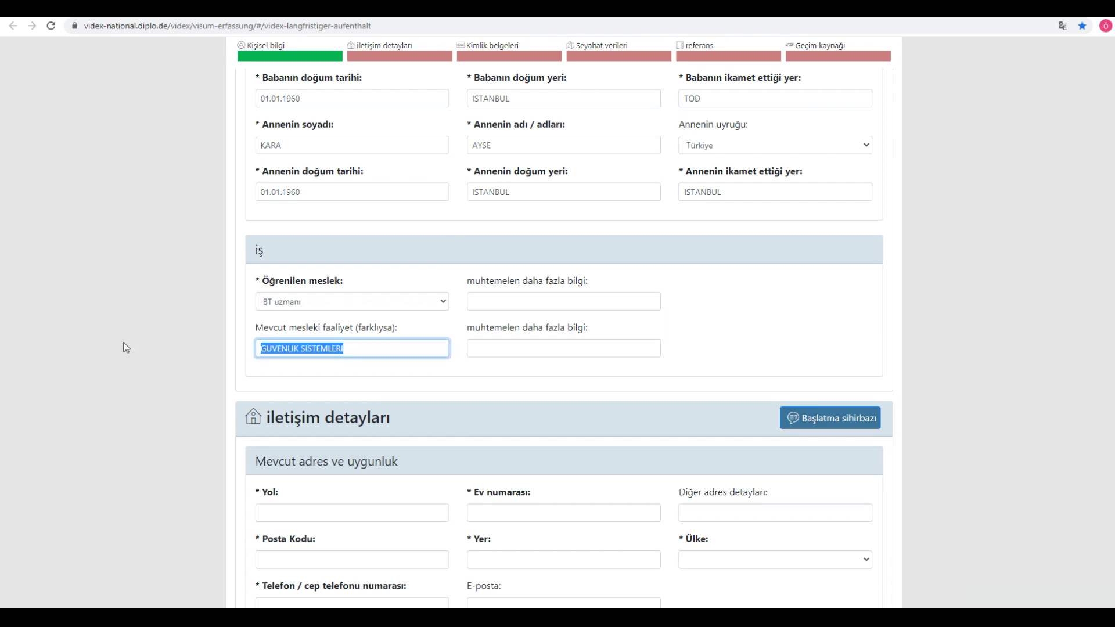
click(438, 361)
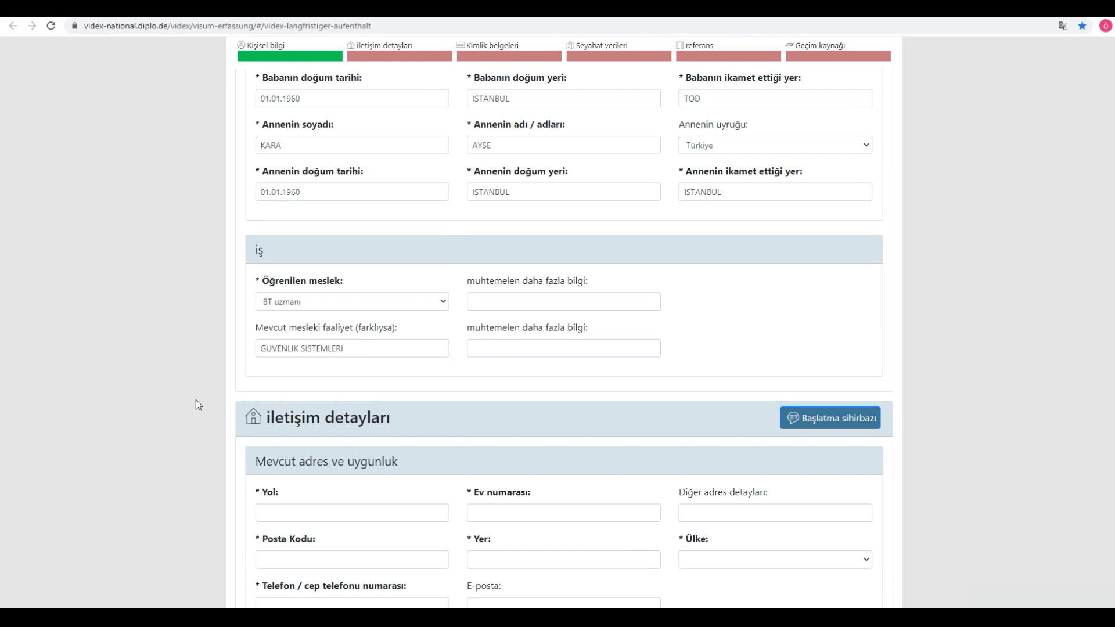
scroll(197, 400, down, 3)
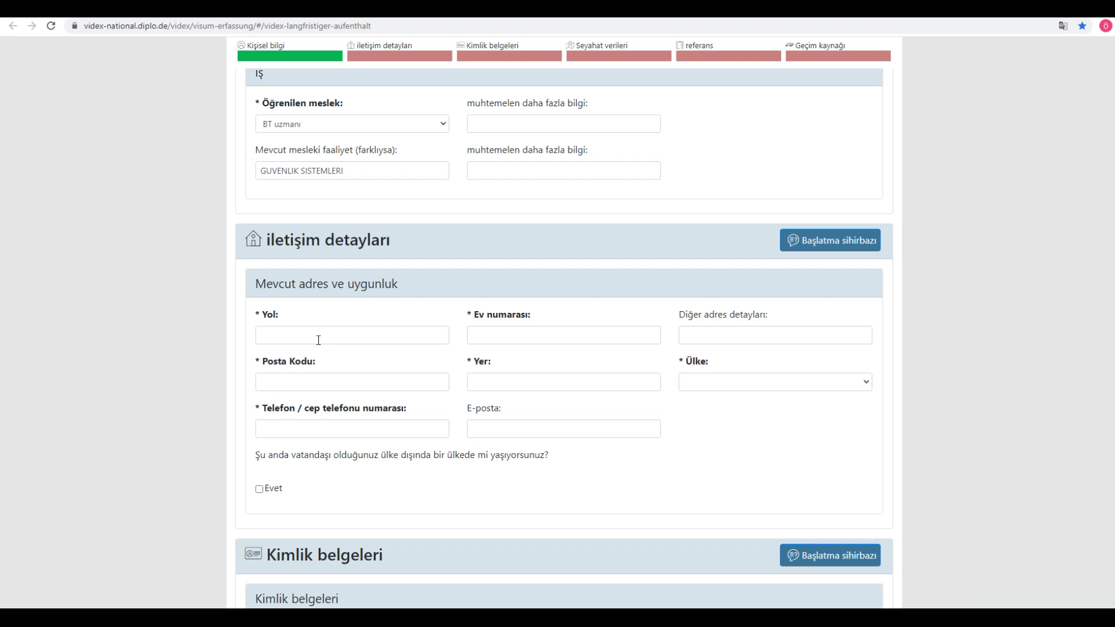
click(299, 338)
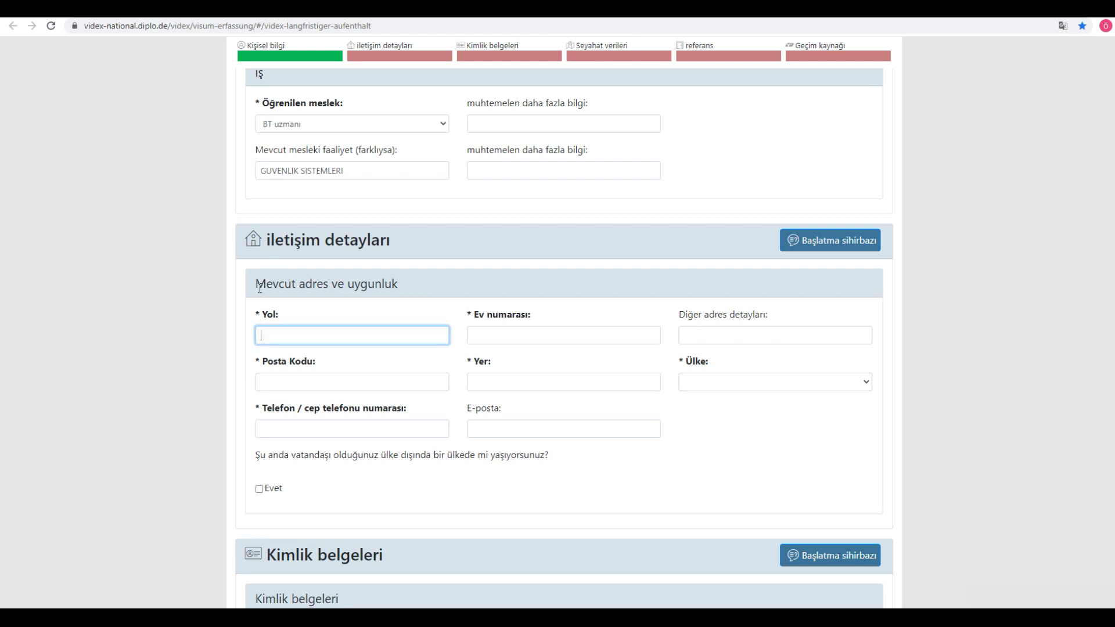
drag(257, 284, 428, 296)
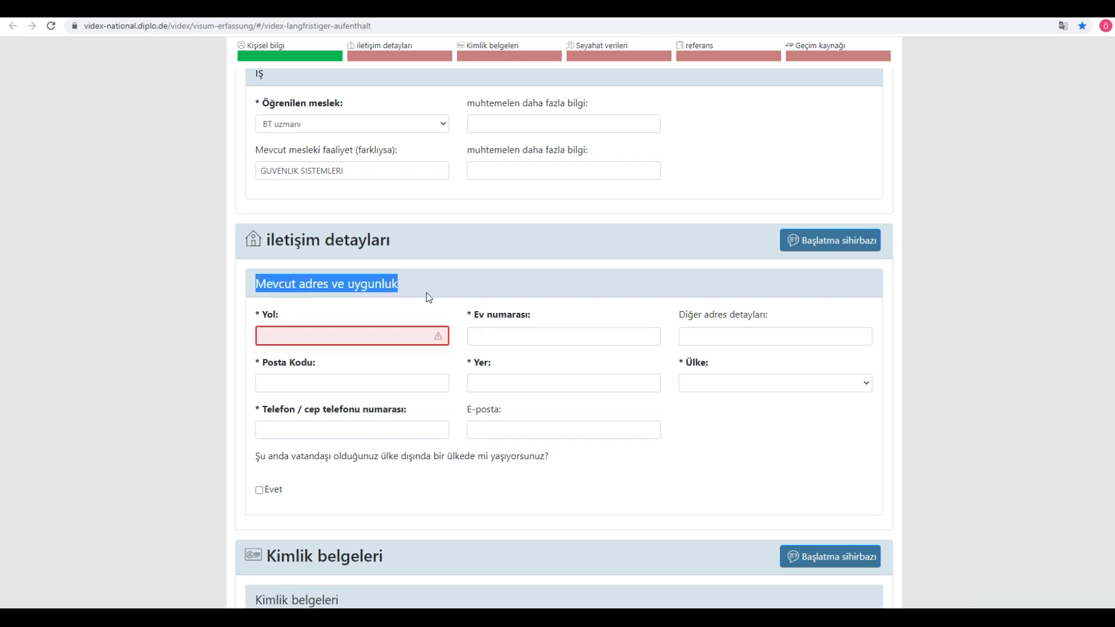
Step: Enter the street of the current address in the Yol field
click(329, 335)
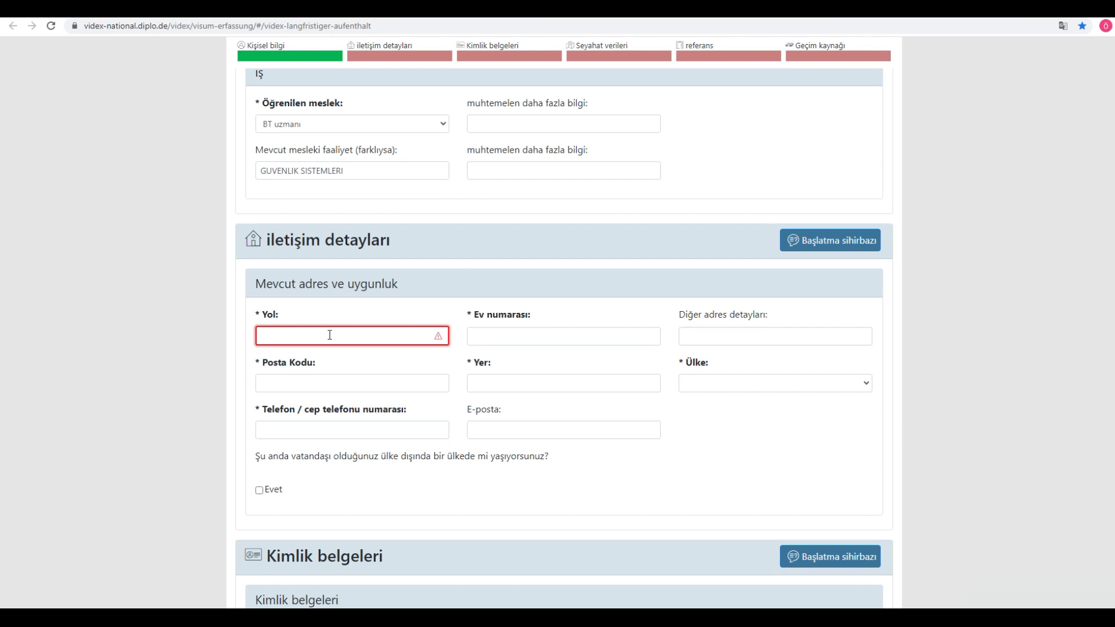
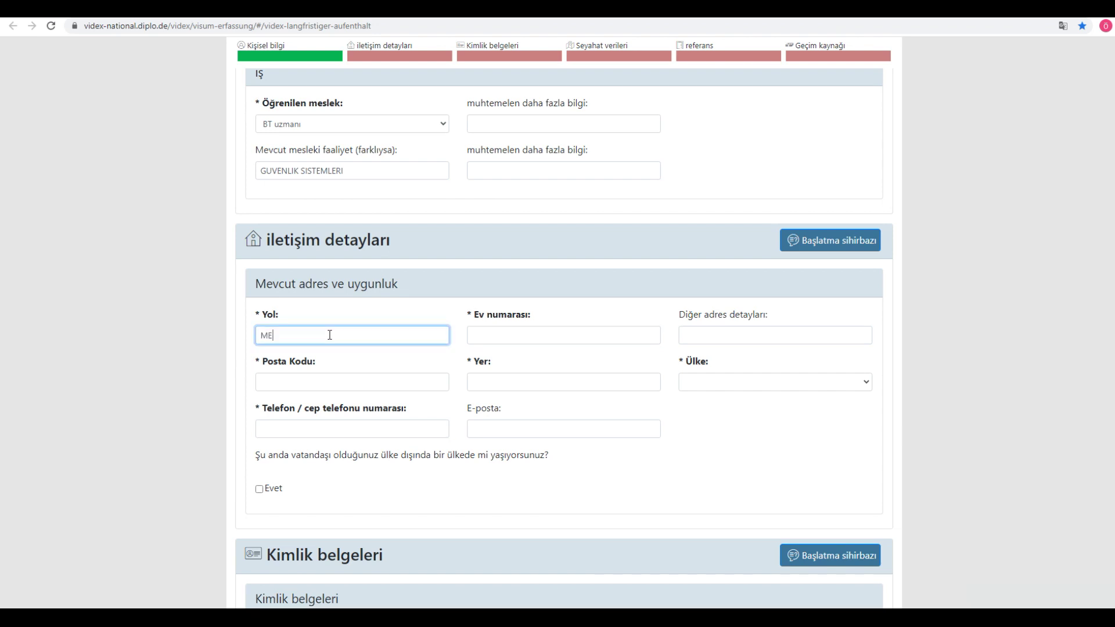
key(Tab)
Step: Check the street label in the original German, switch back to Turkish, and enter house number 66
double_click(266, 315)
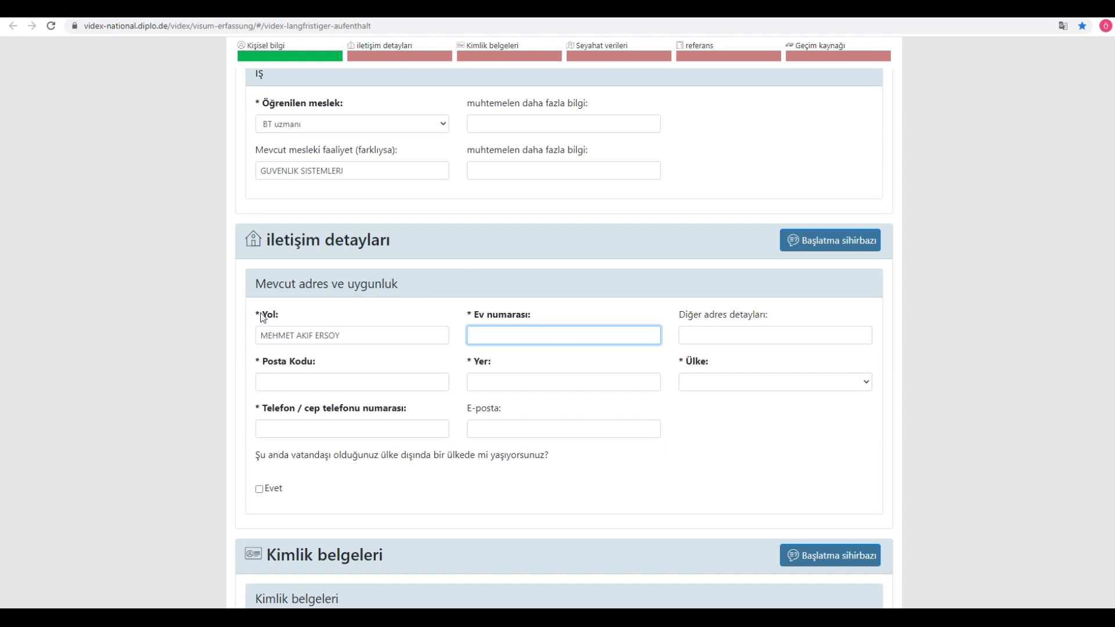
click(1063, 26)
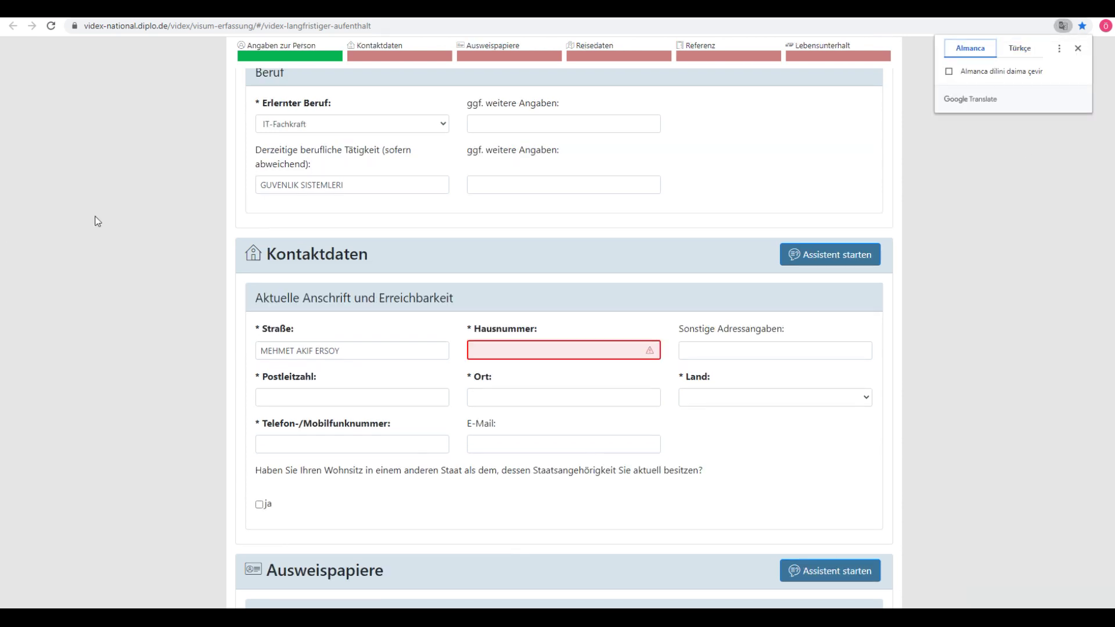
click(244, 324)
drag(264, 334, 326, 334)
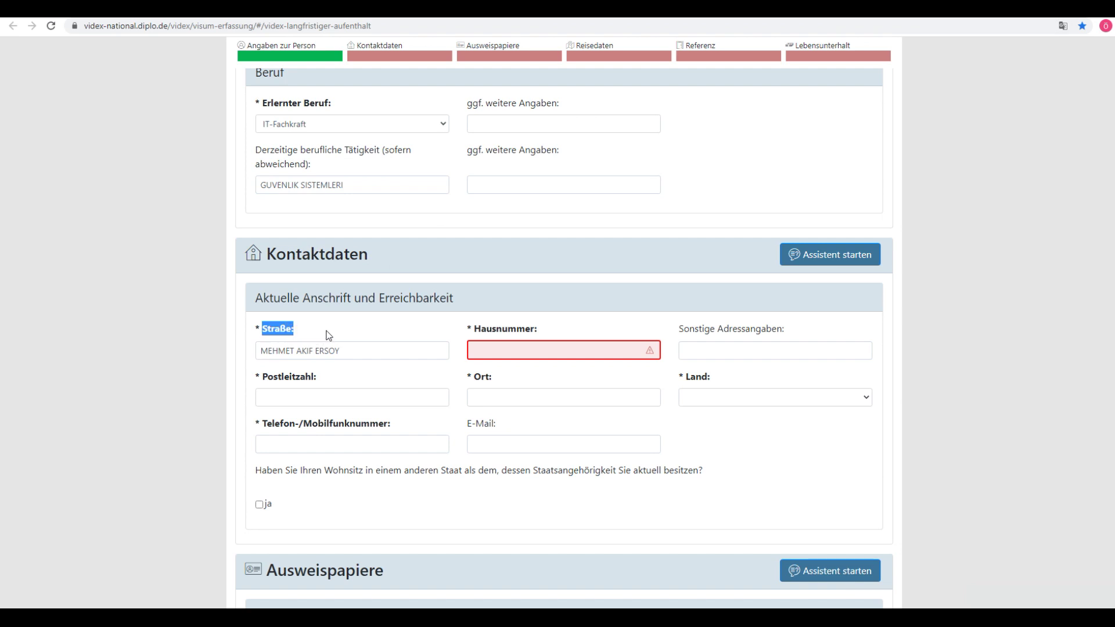
click(328, 335)
click(362, 352)
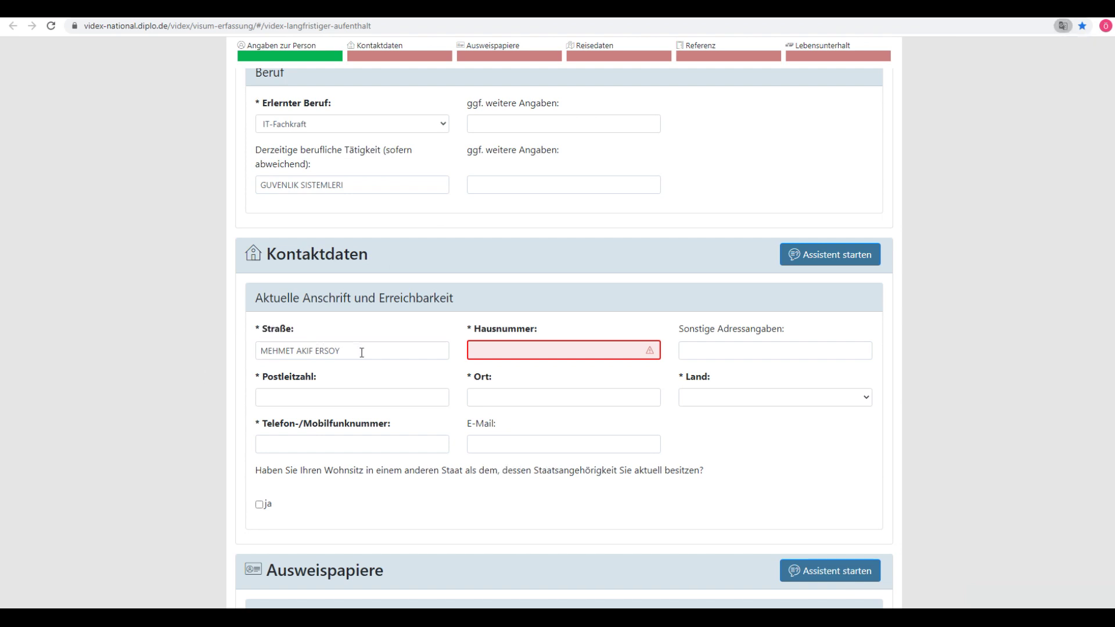
click(547, 350)
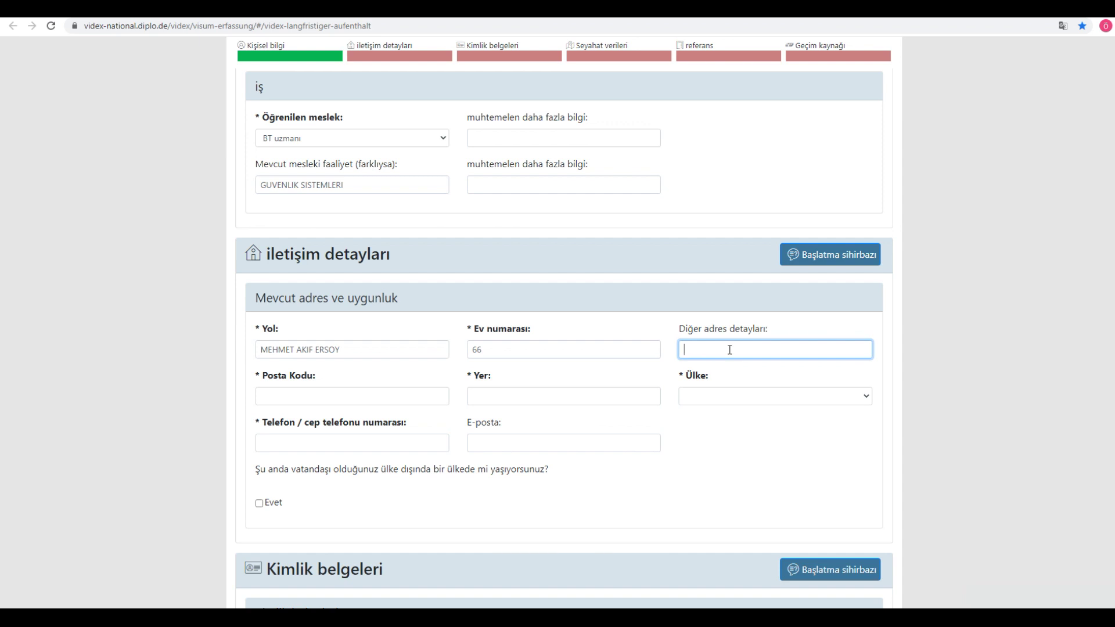
Step: Enter the postal code and city ISTANBUL, and choose Türkiye as the country
click(298, 392)
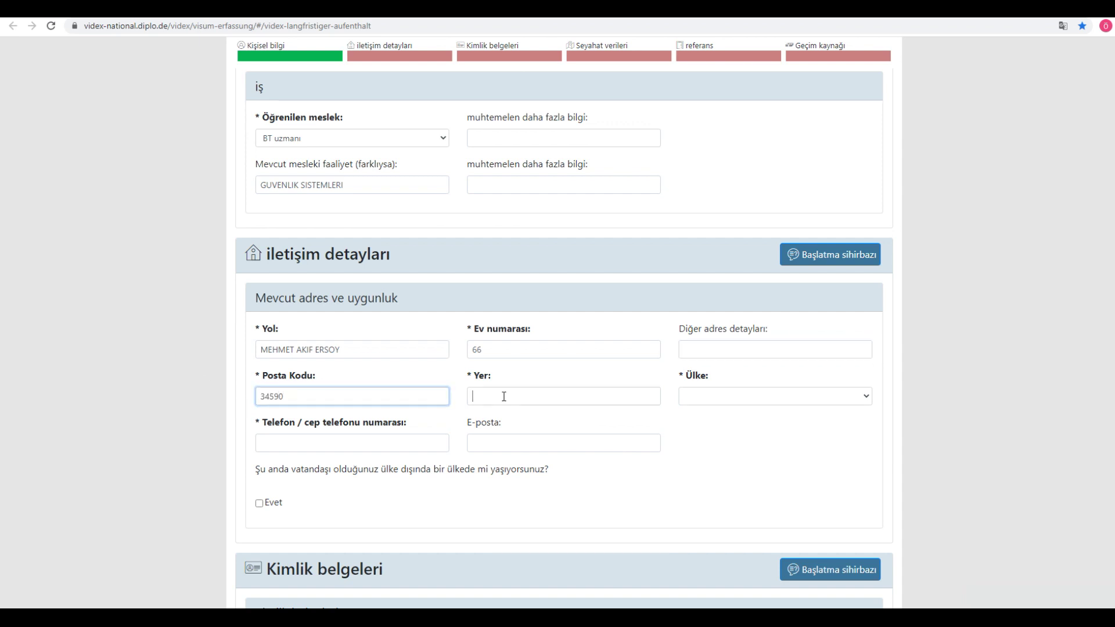
text(ISTANBUL)
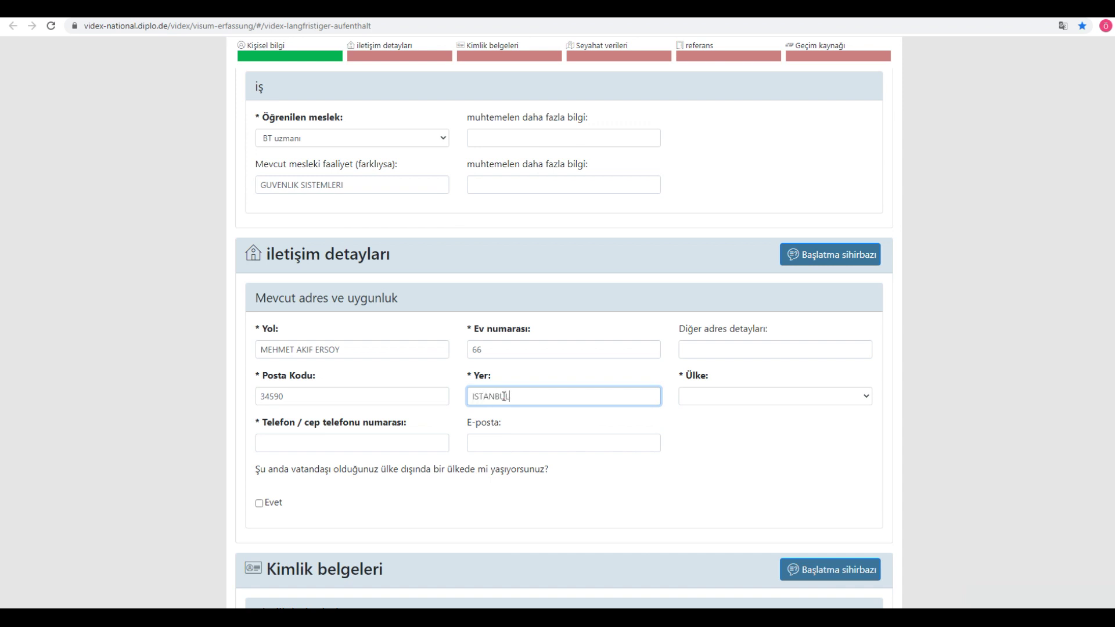
key(Tab)
text(türkm)
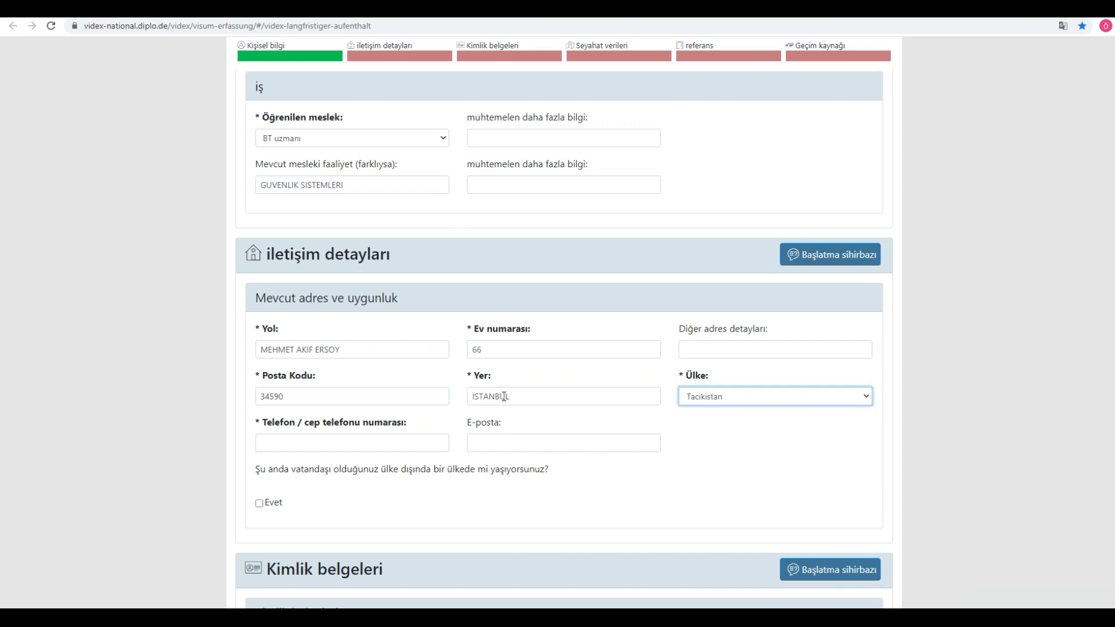
key(Up)
key(Tab)
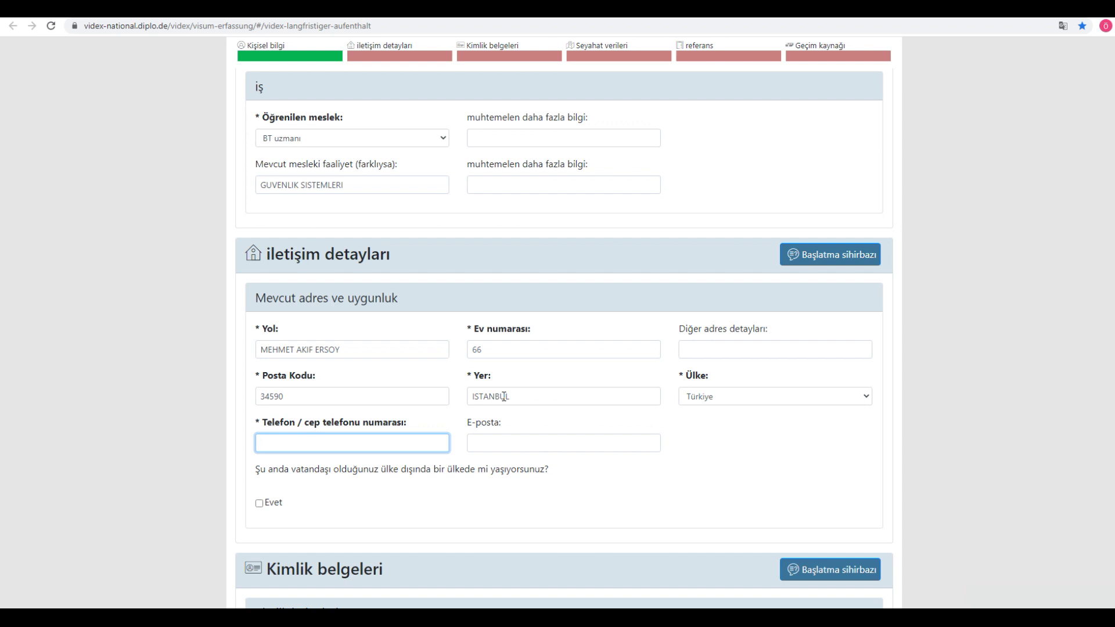
Step: Fill in the phone number and the e-mail address
text(0)
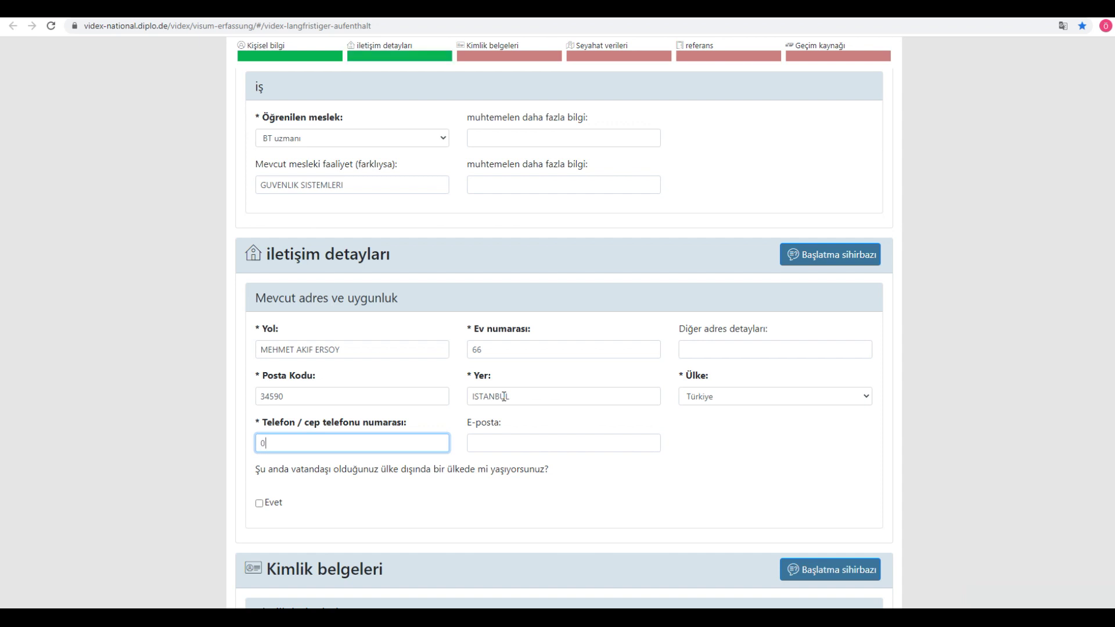
text(090 544 444 44 44)
click(506, 446)
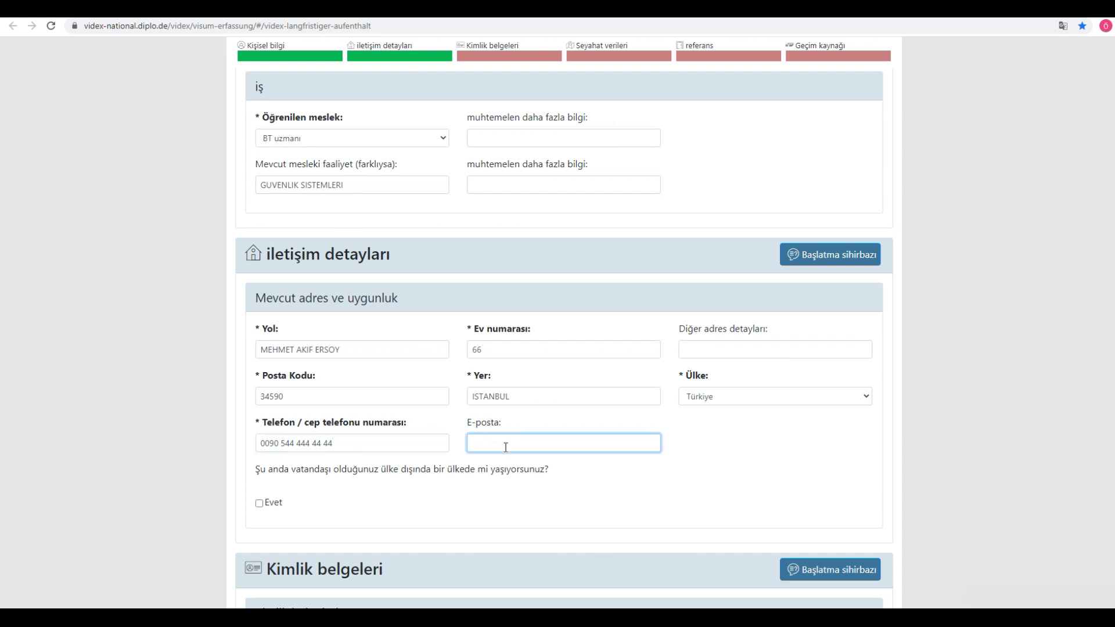
drag(309, 470, 541, 470)
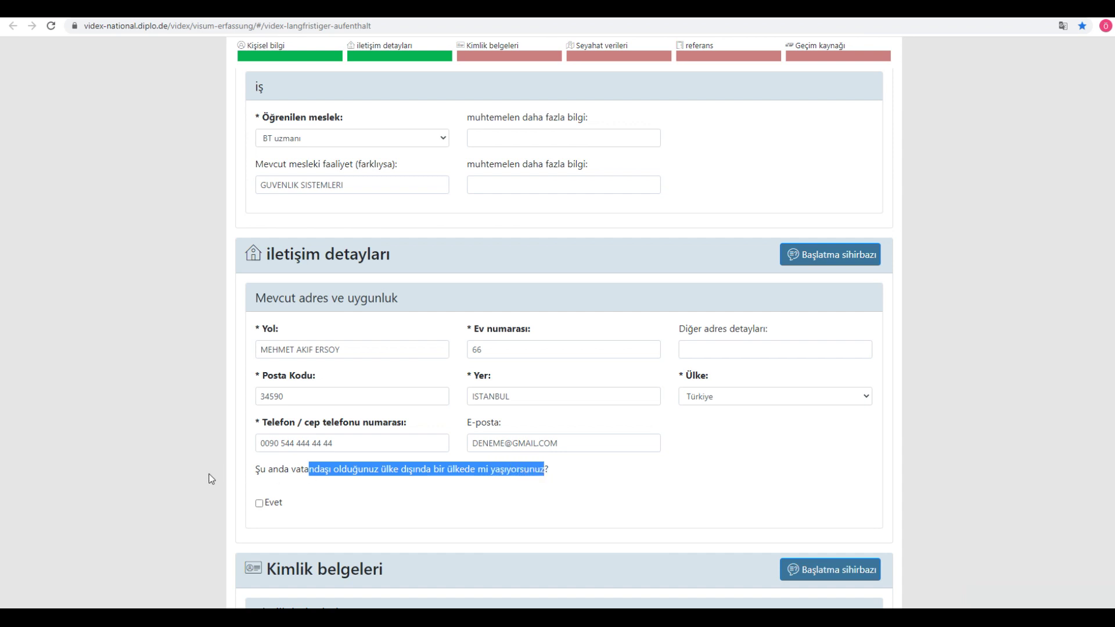
click(493, 487)
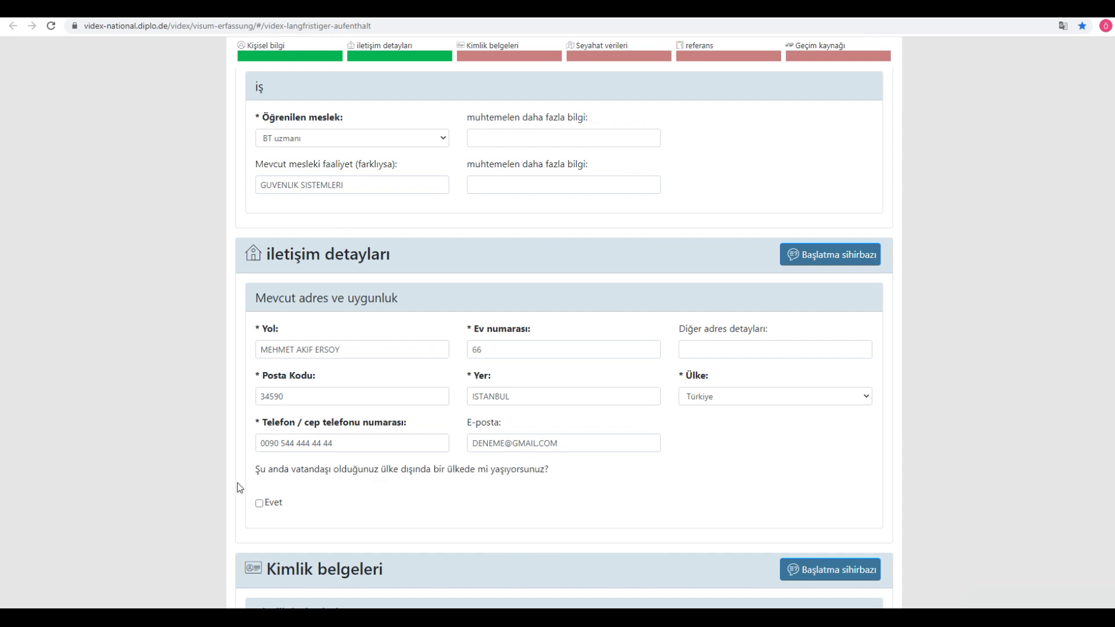
scroll(238, 482, down, 2)
Step: Choose pasaport as the travel document type and enter the passport number
scroll(276, 363, down, 2)
scroll(374, 398, down, 4)
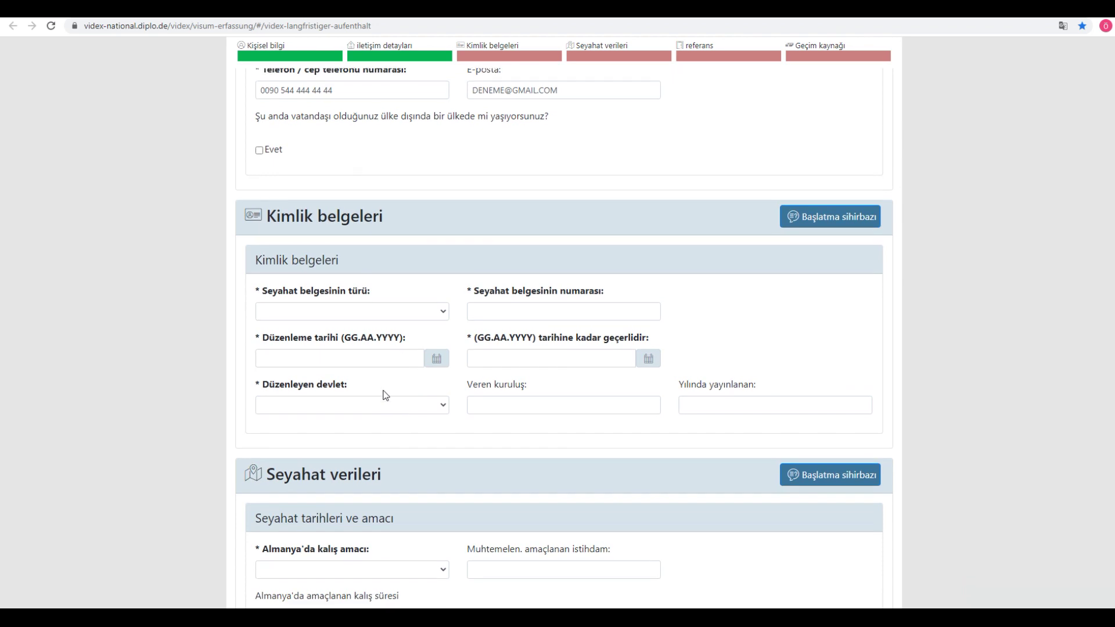
click(321, 315)
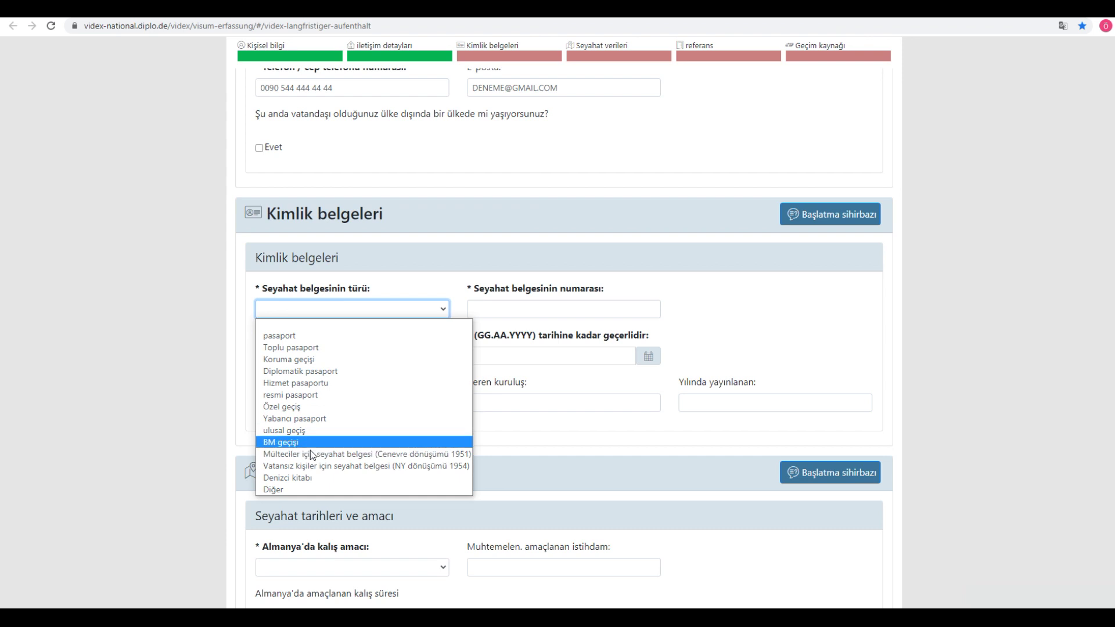
click(289, 339)
click(513, 310)
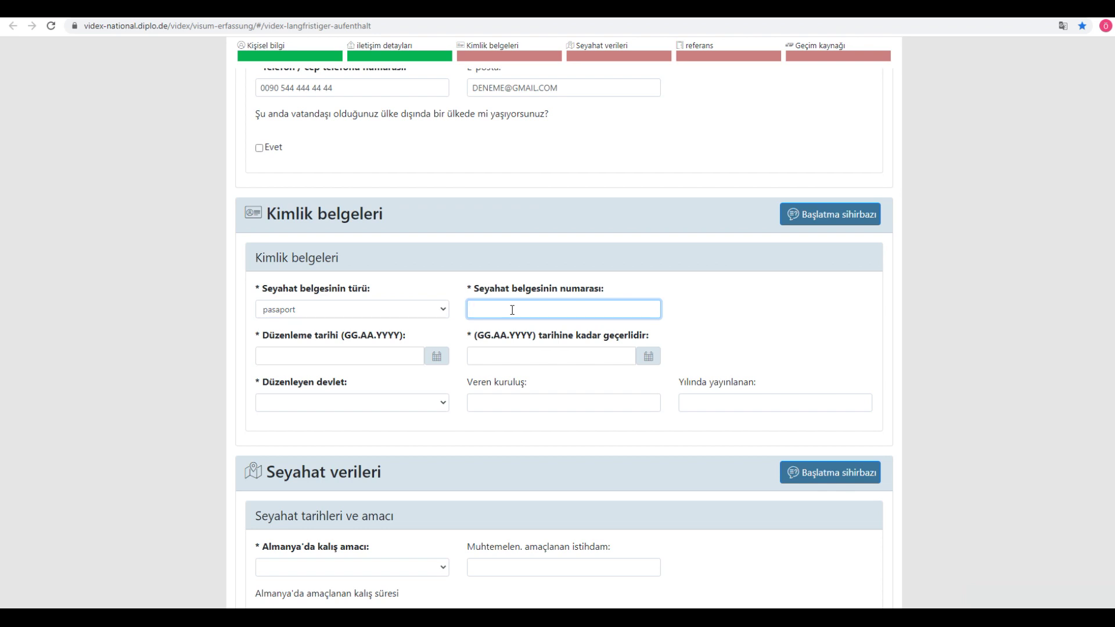
Step: Set the passport issue date to 01.01.2020 and validity to 01.01.2022
click(331, 358)
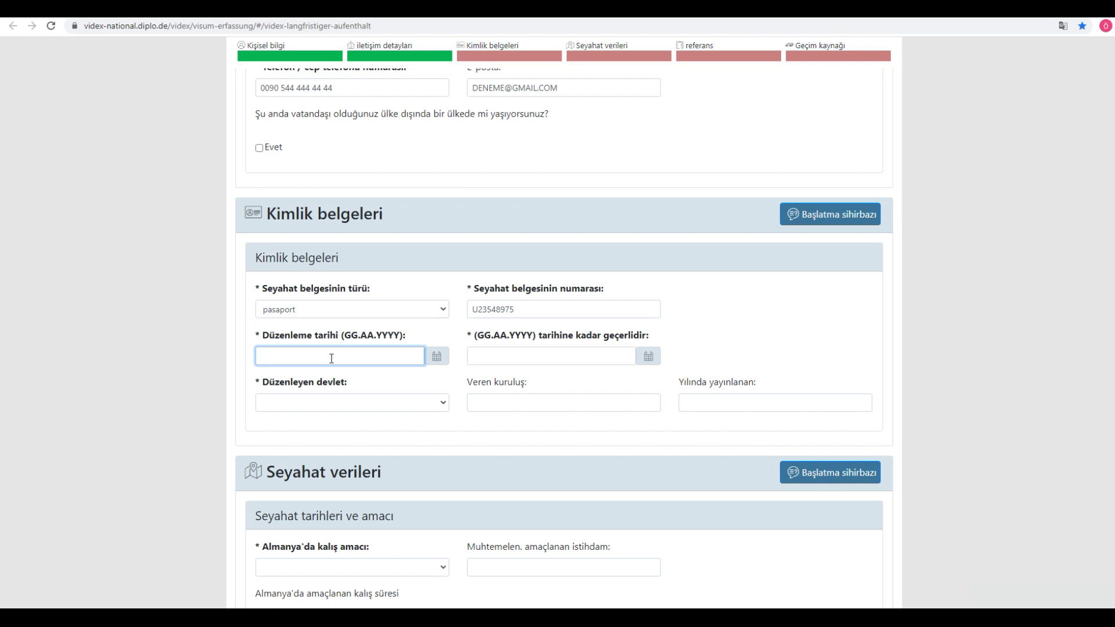
text(0)
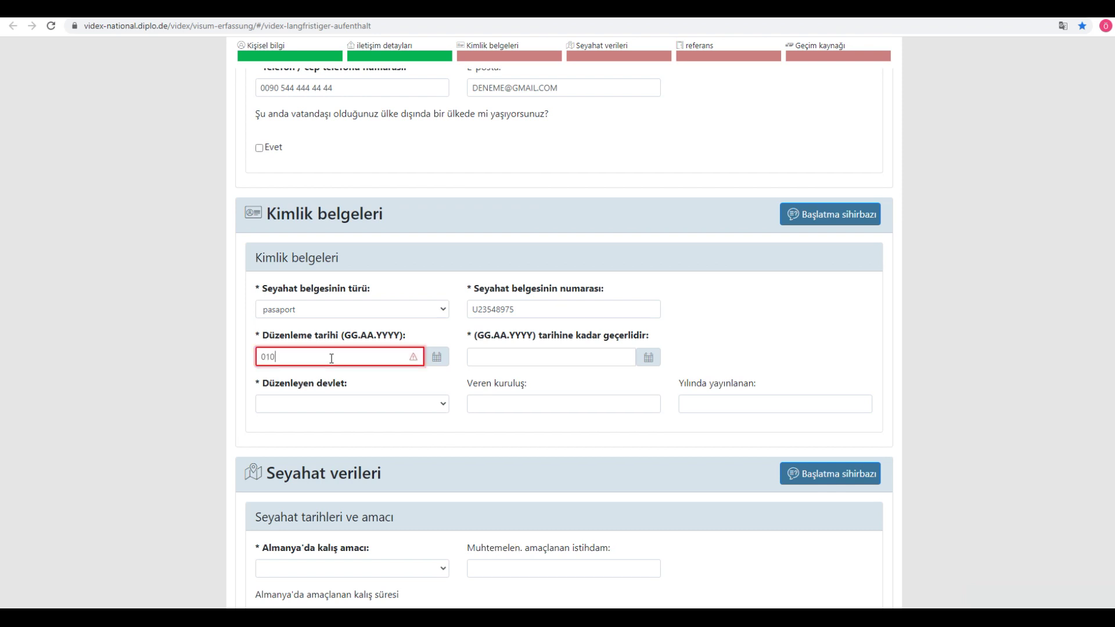
text(1.01.2020)
key(Tab)
text(01)
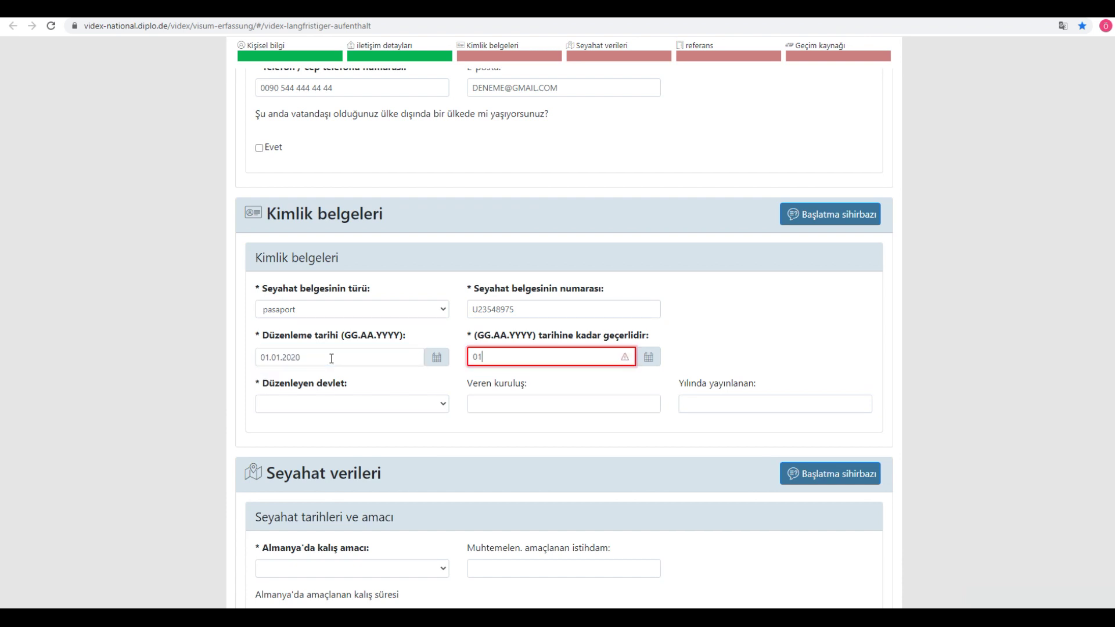
text(.01.2022)
Step: Choose Türkiye as the passport's issuing state
click(325, 402)
text(tayl)
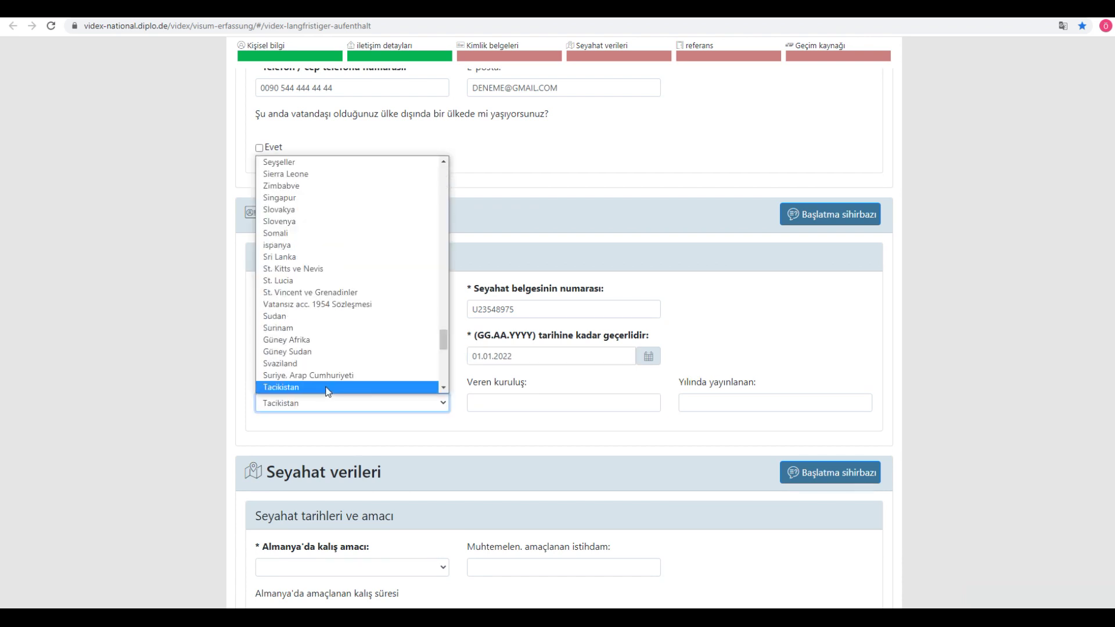
key(Down)
key(Down)
key(Down)
key(Down)
key(Down)
key(Down)
key(Down)
key(Down)
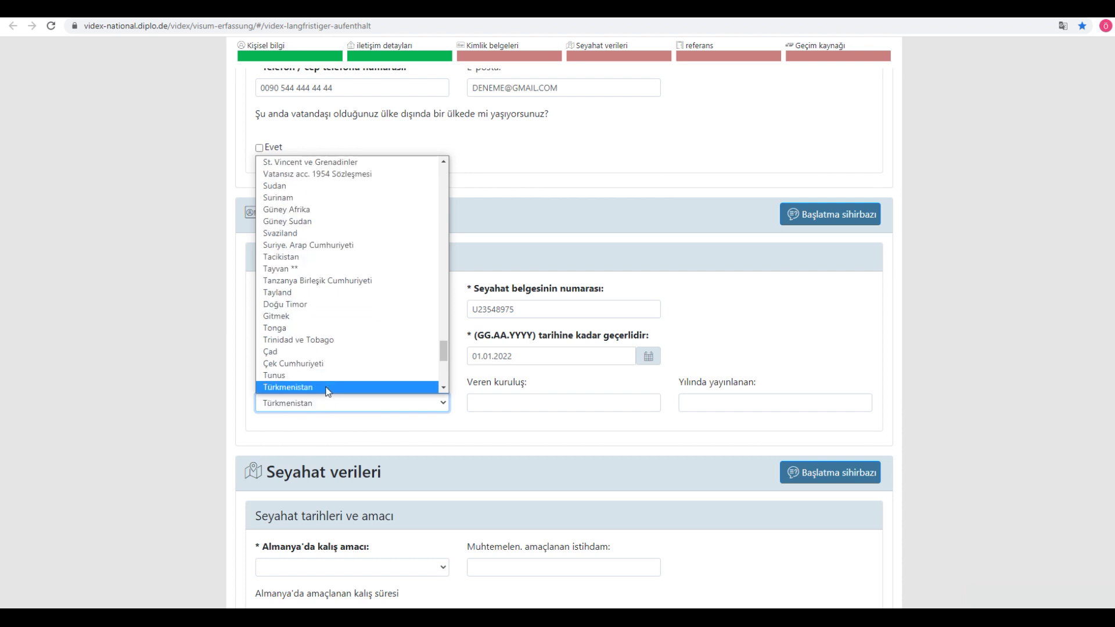
key(Down)
key(Down)
key(Return)
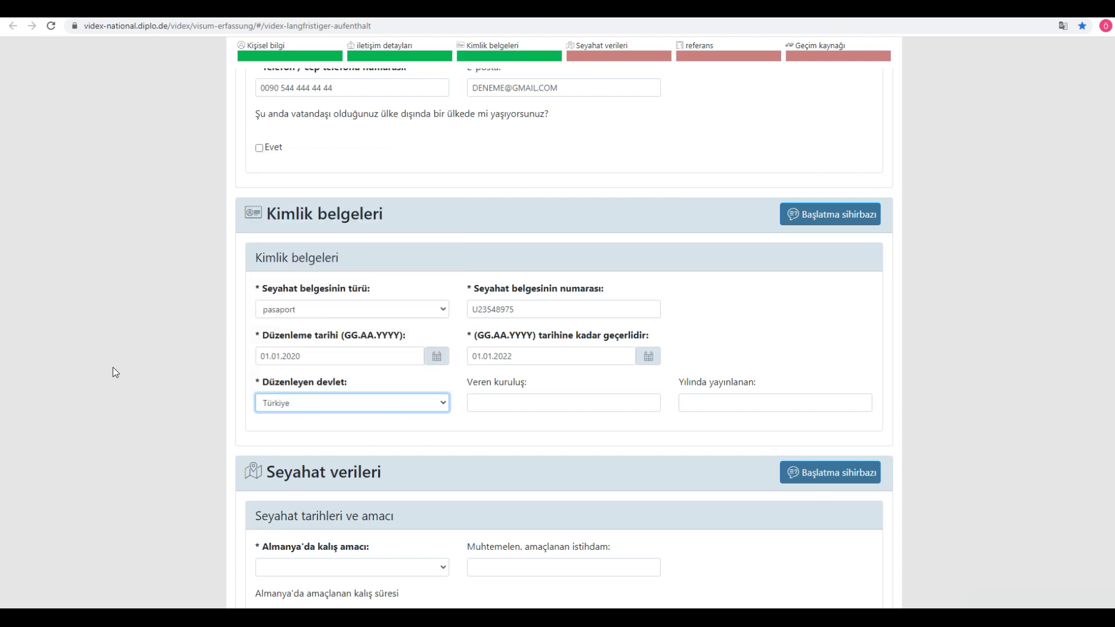
Step: Enter KAYMAKAMLIK as the passport's issuing authority
click(527, 398)
text(KAYMAKAMLIK)
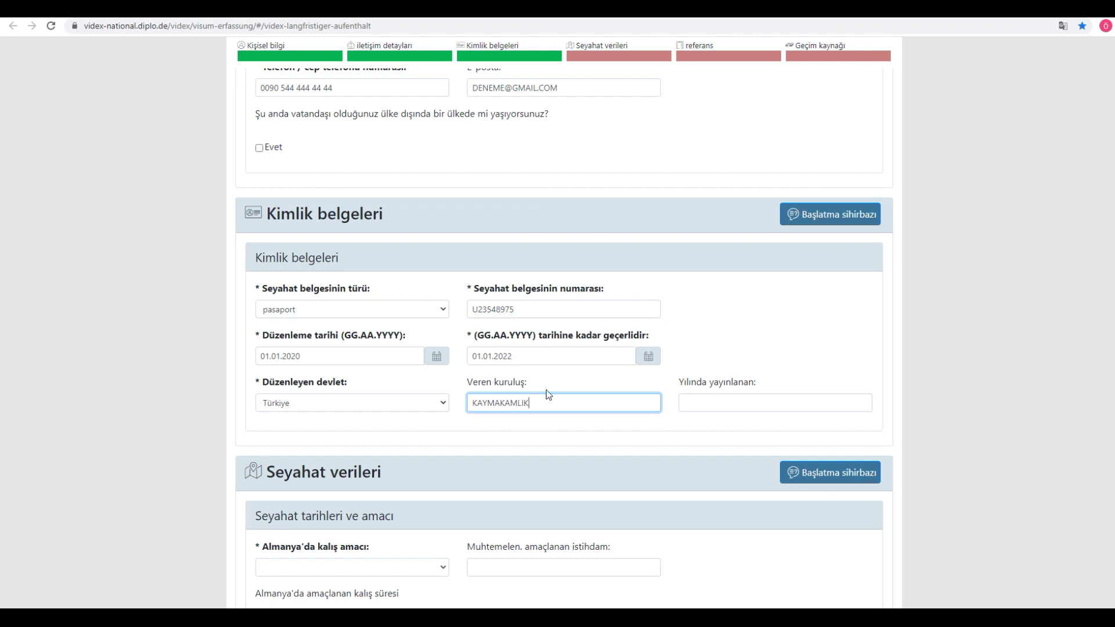
click(673, 431)
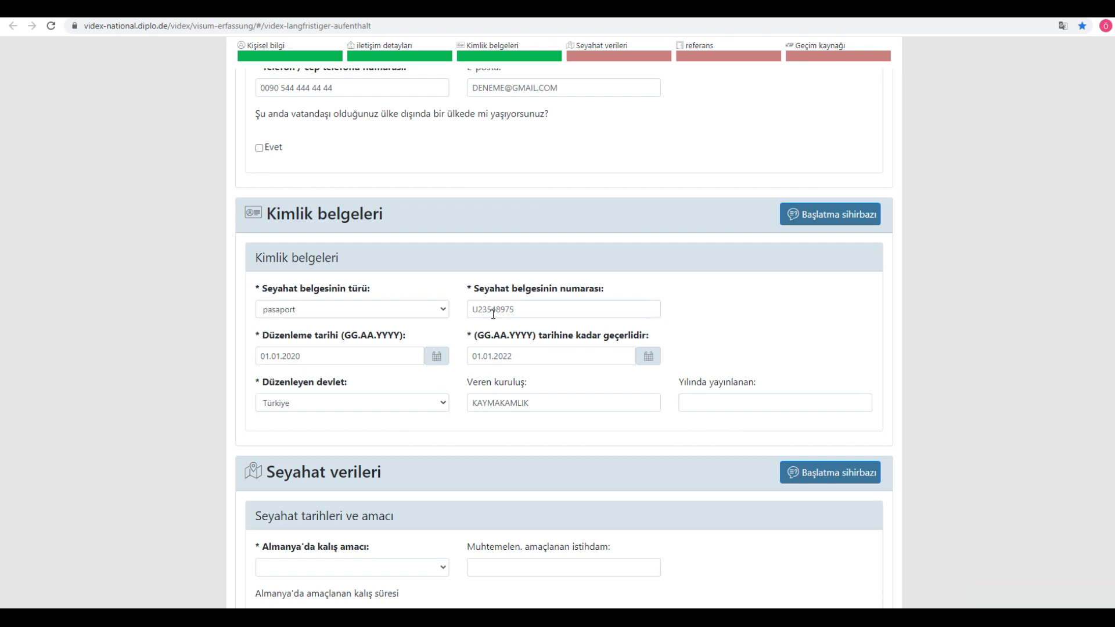
triple_click(468, 381)
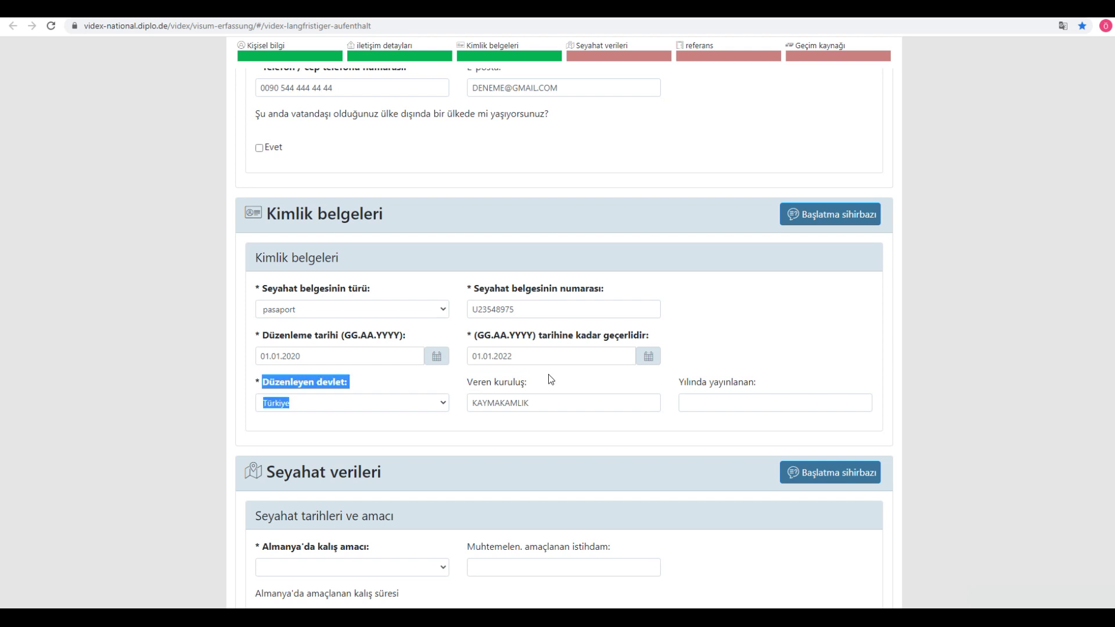
drag(687, 381, 776, 374)
click(708, 384)
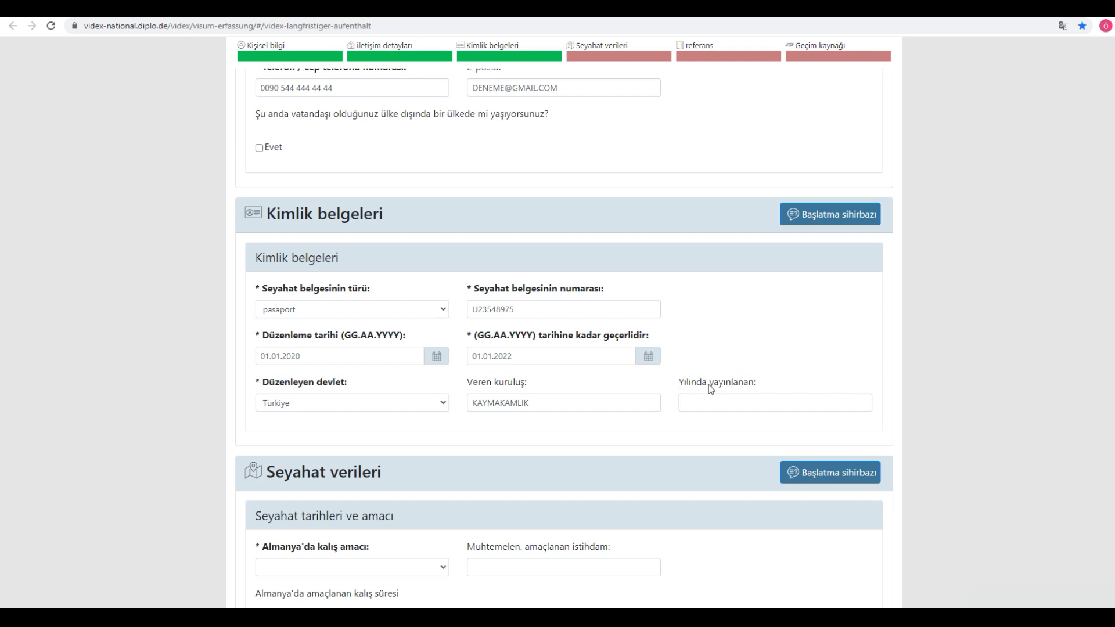
click(563, 400)
click(111, 396)
scroll(421, 378, down, 4)
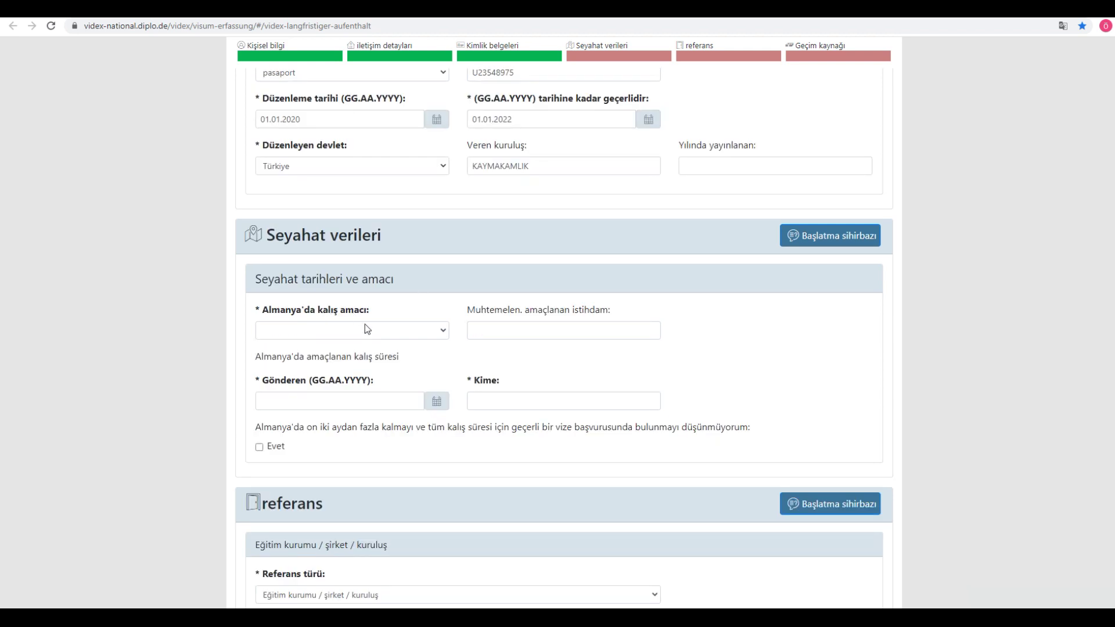
Step: Choose Ailenin yeniden toplanması as the purpose of stay
click(367, 330)
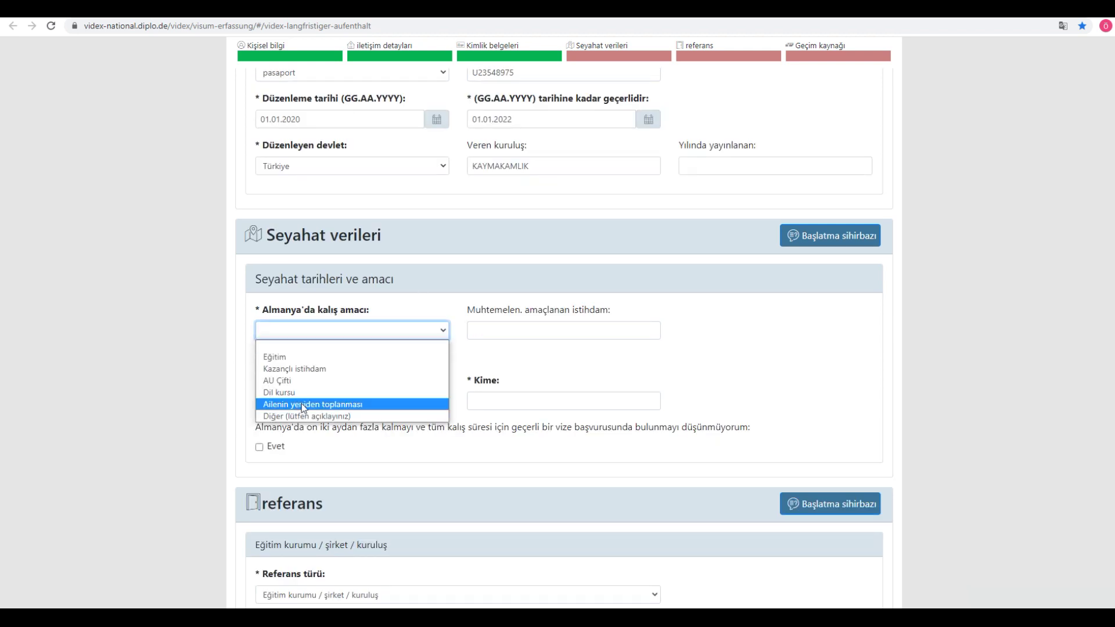
click(303, 406)
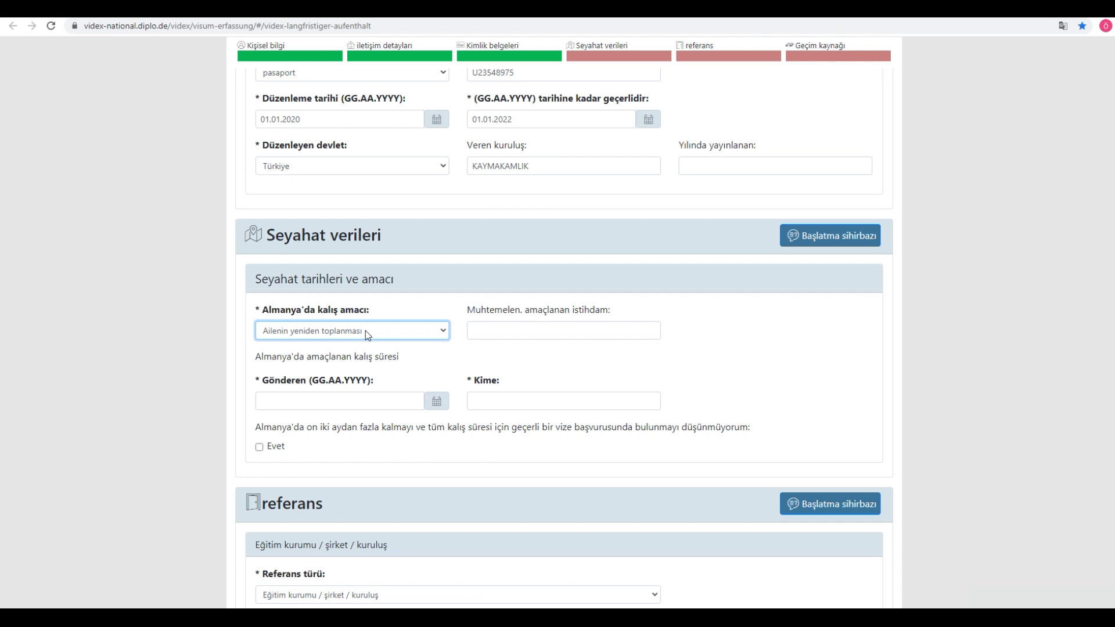
double_click(311, 356)
click(443, 363)
Step: Set the intended stay from 01.01.2021 to 01.01.2026
click(401, 400)
text(01)
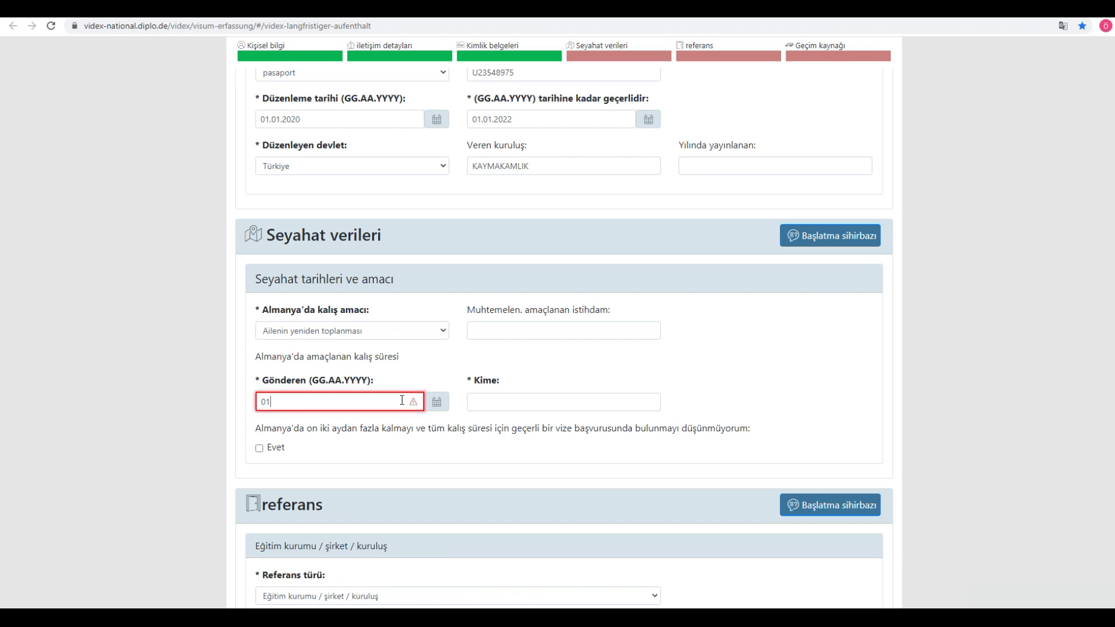
text(.01.2021)
key(Tab)
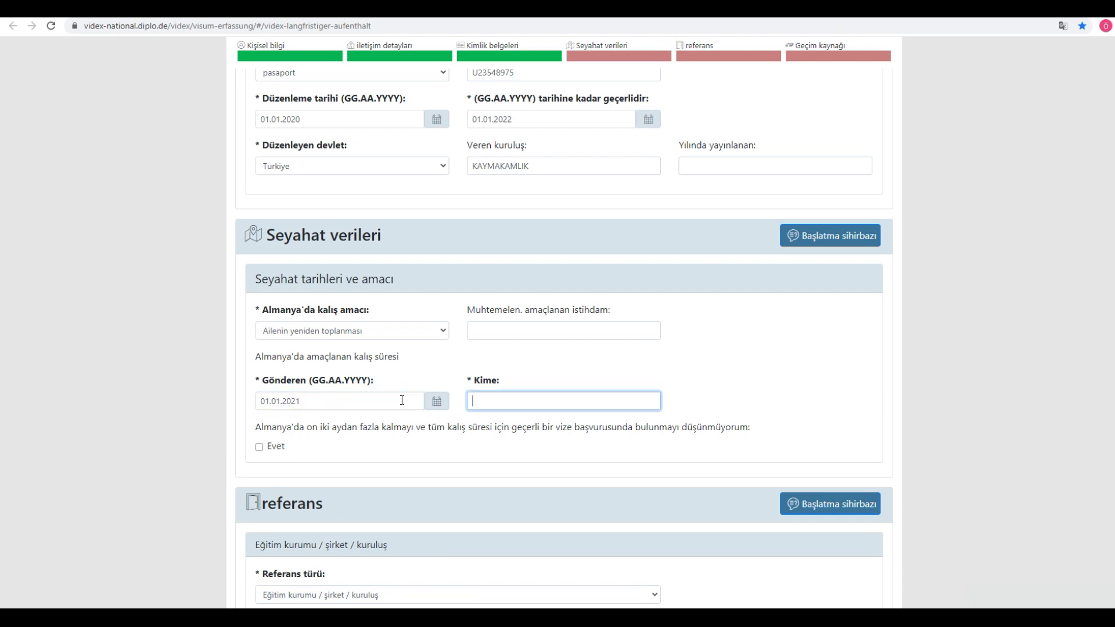
text(01.01.20)
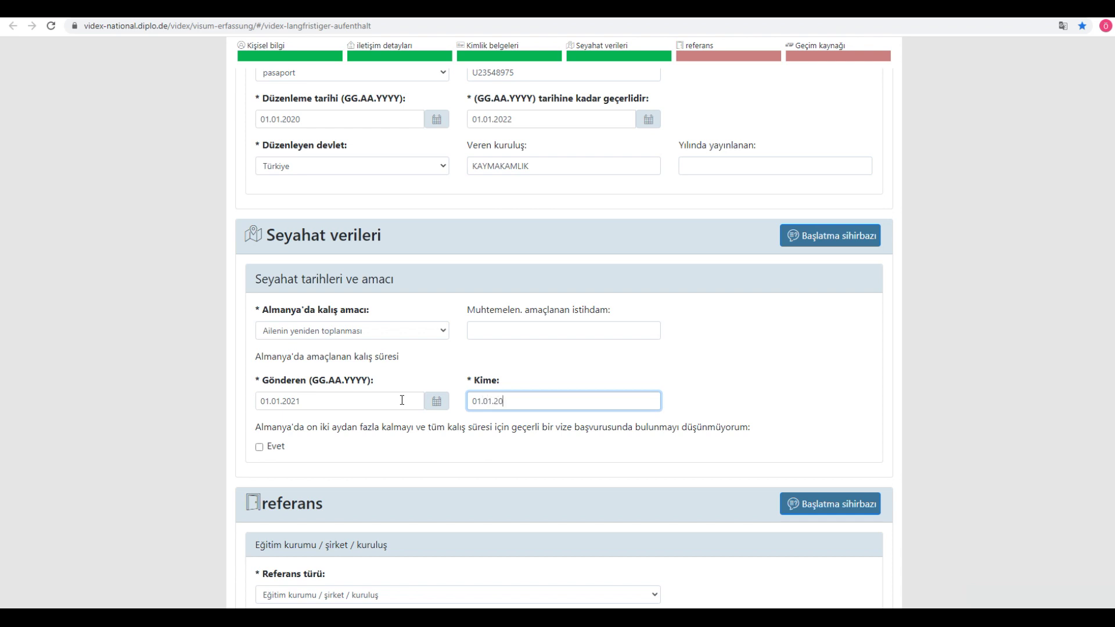
text(26)
click(135, 376)
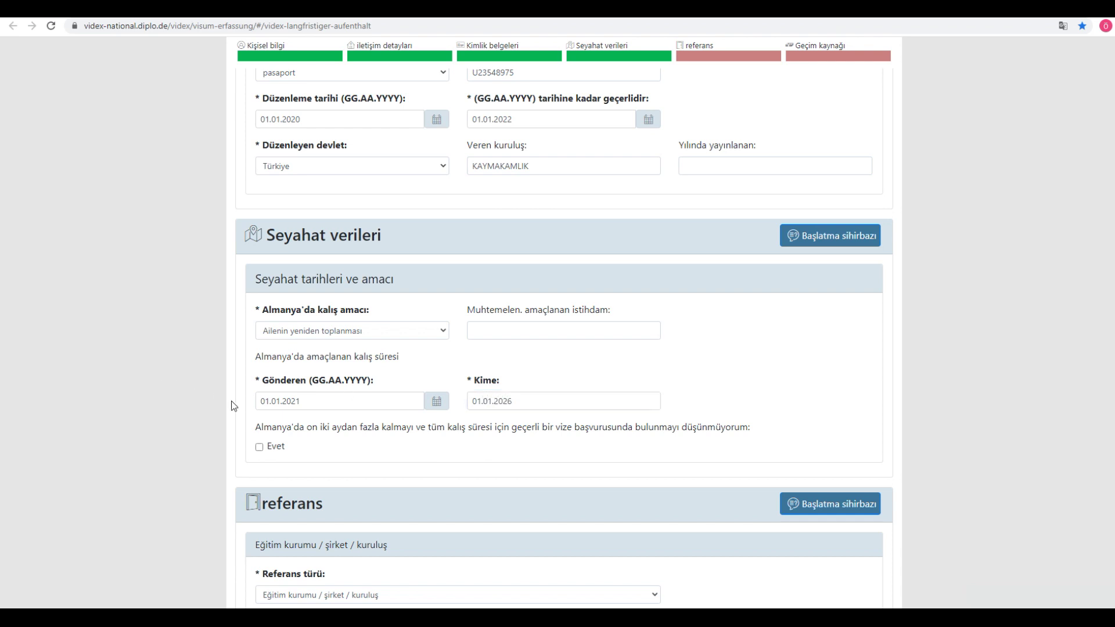
Step: Answer Evet to the question about staying longer than twelve months
drag(256, 428, 562, 429)
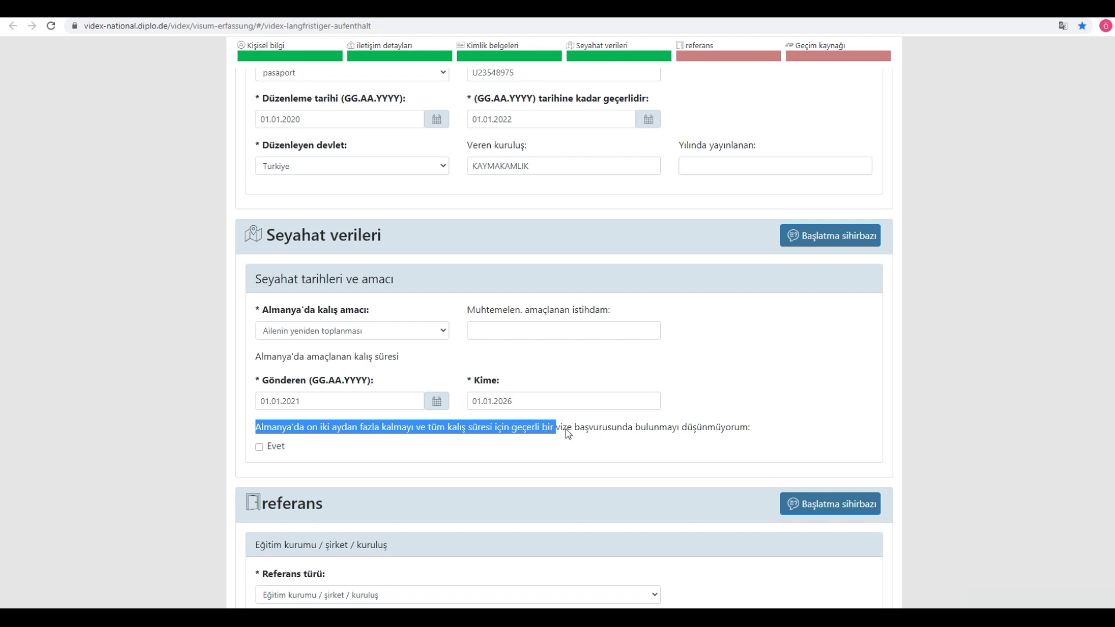
drag(656, 431, 778, 437)
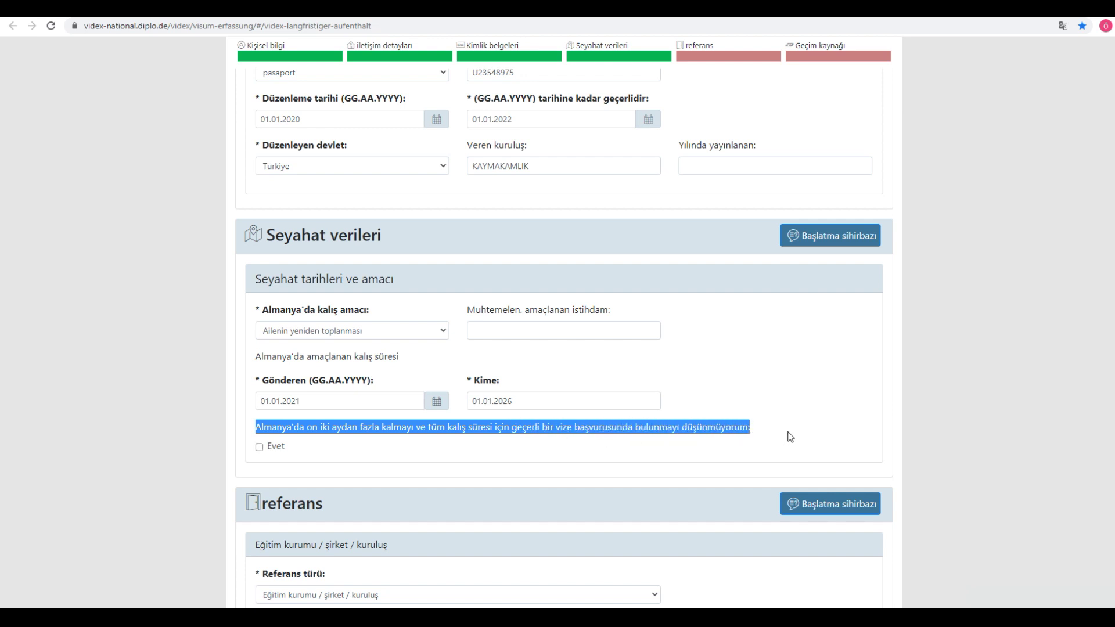
click(784, 431)
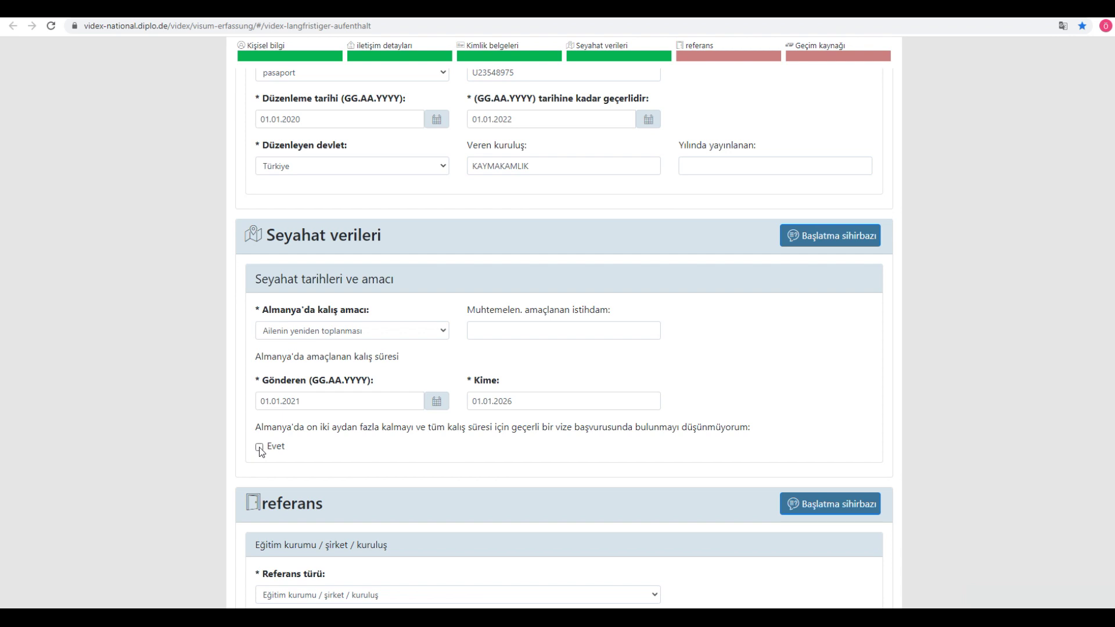
click(260, 448)
scroll(270, 452, down, 2)
Step: Choose Aracı kişi as the reference type
scroll(270, 453, down, 1)
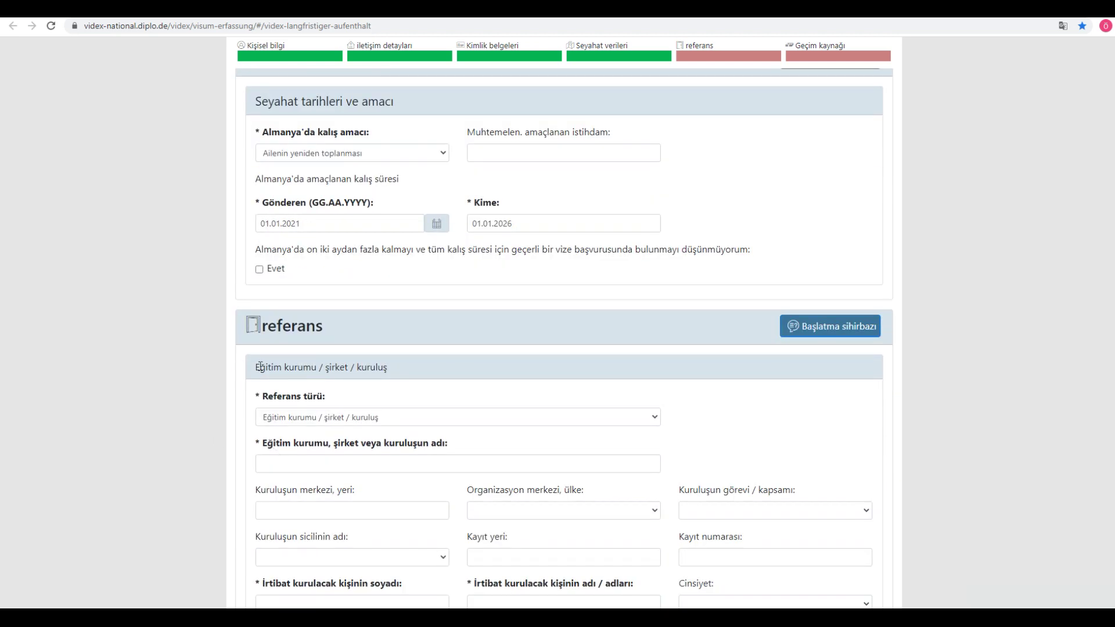
drag(265, 327, 372, 333)
click(371, 332)
scroll(177, 351, down, 2)
click(356, 300)
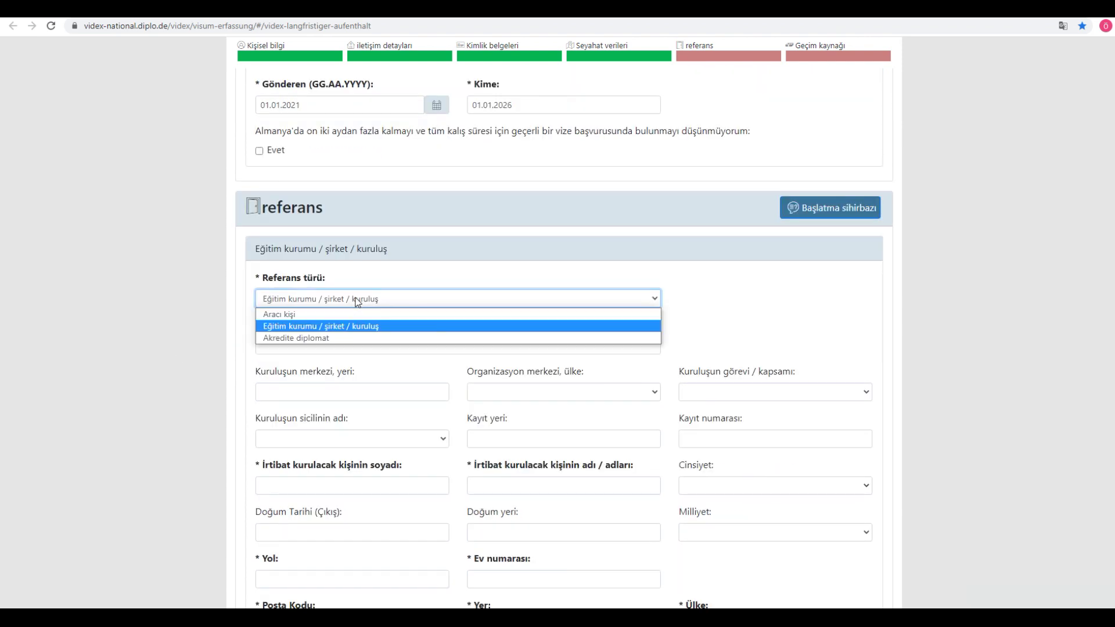
click(289, 314)
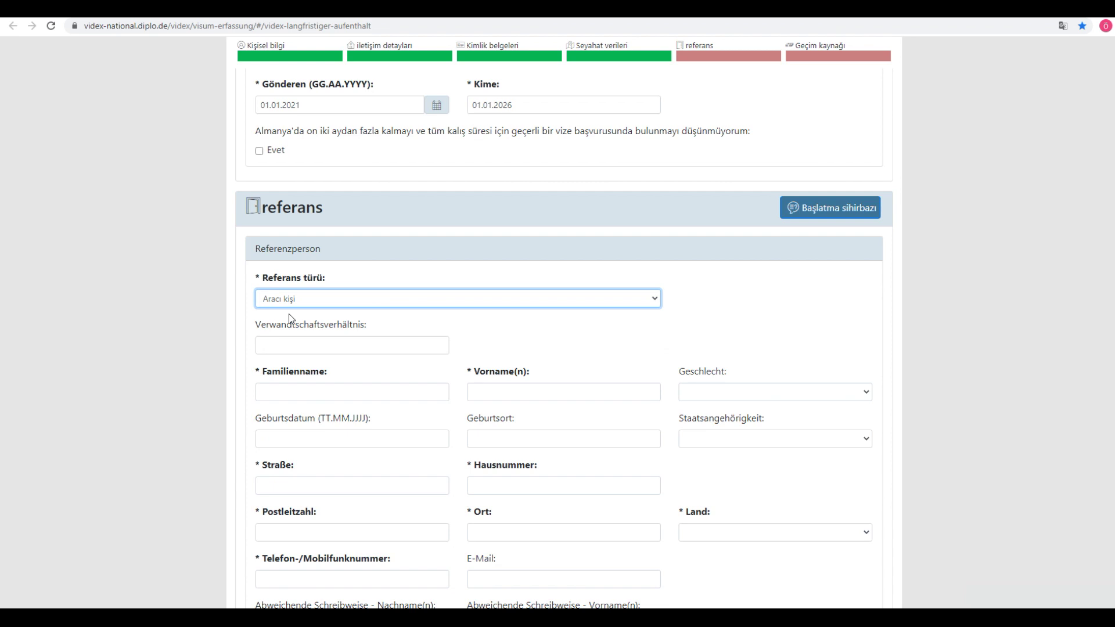
click(317, 298)
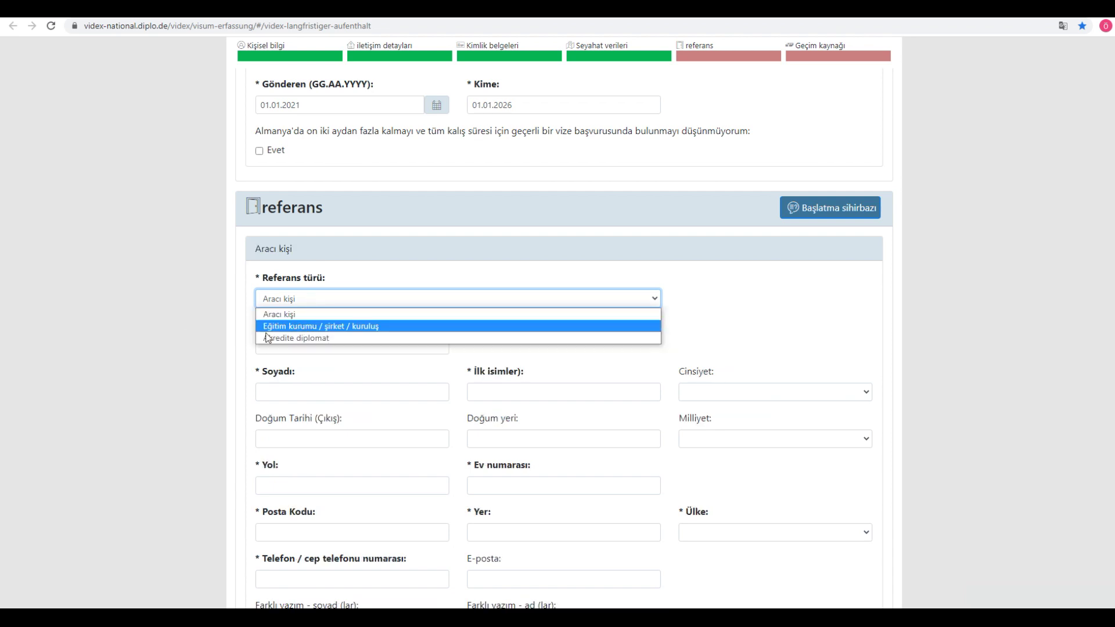
click(150, 322)
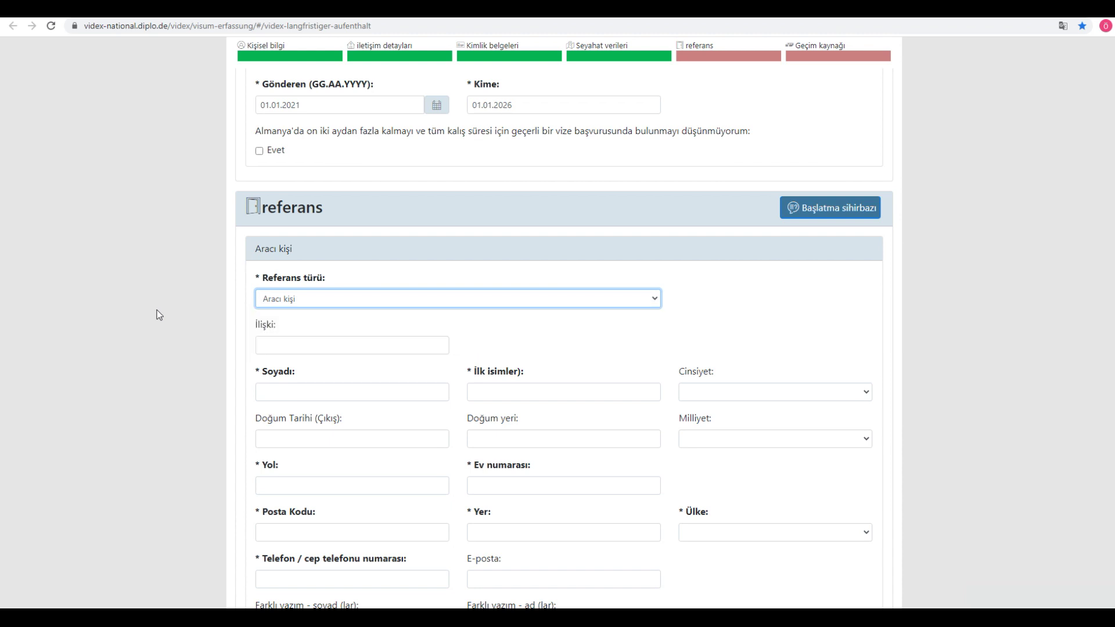
click(319, 298)
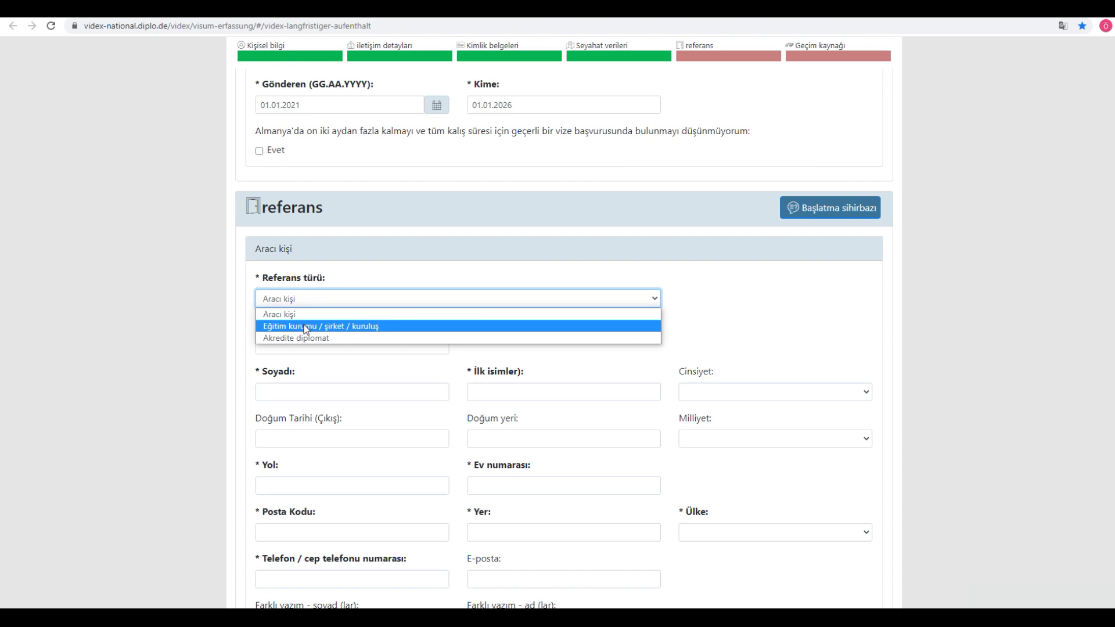
click(306, 327)
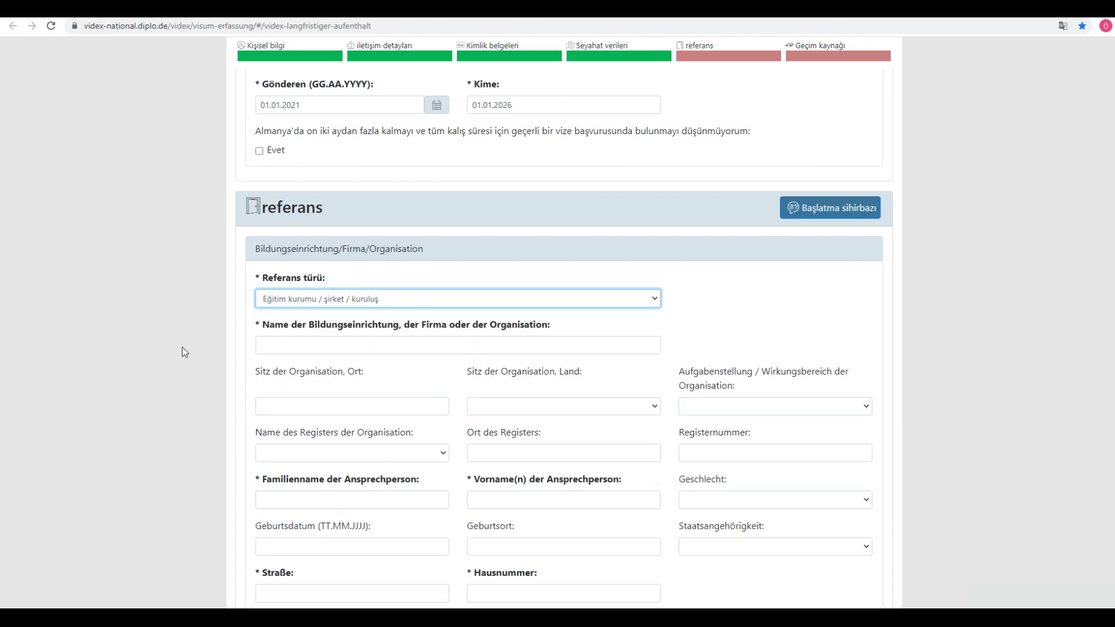
click(381, 302)
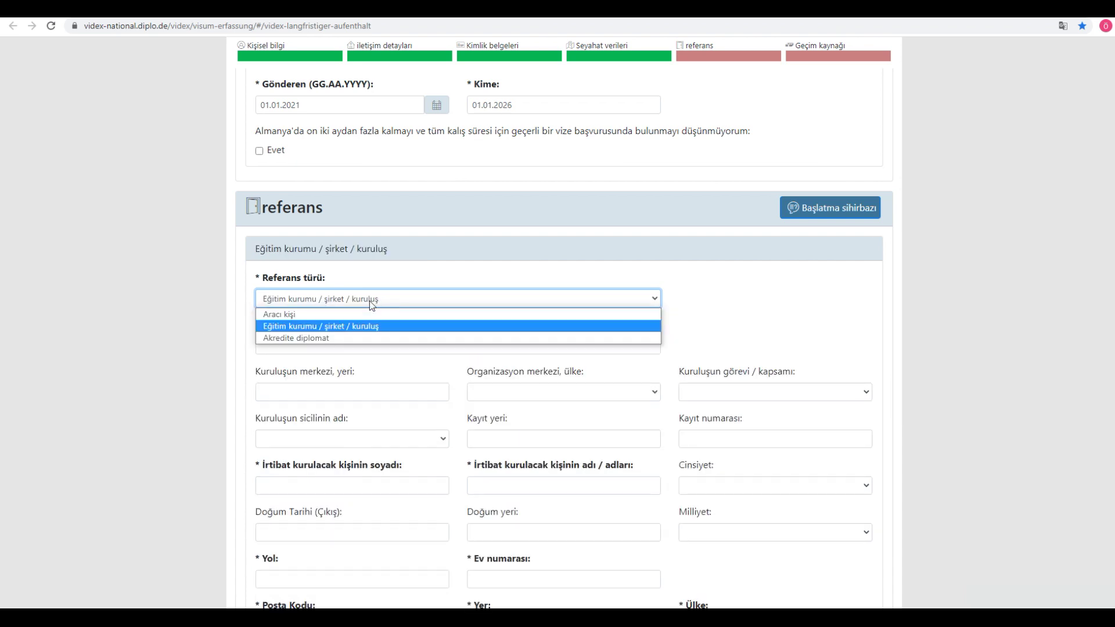
click(295, 316)
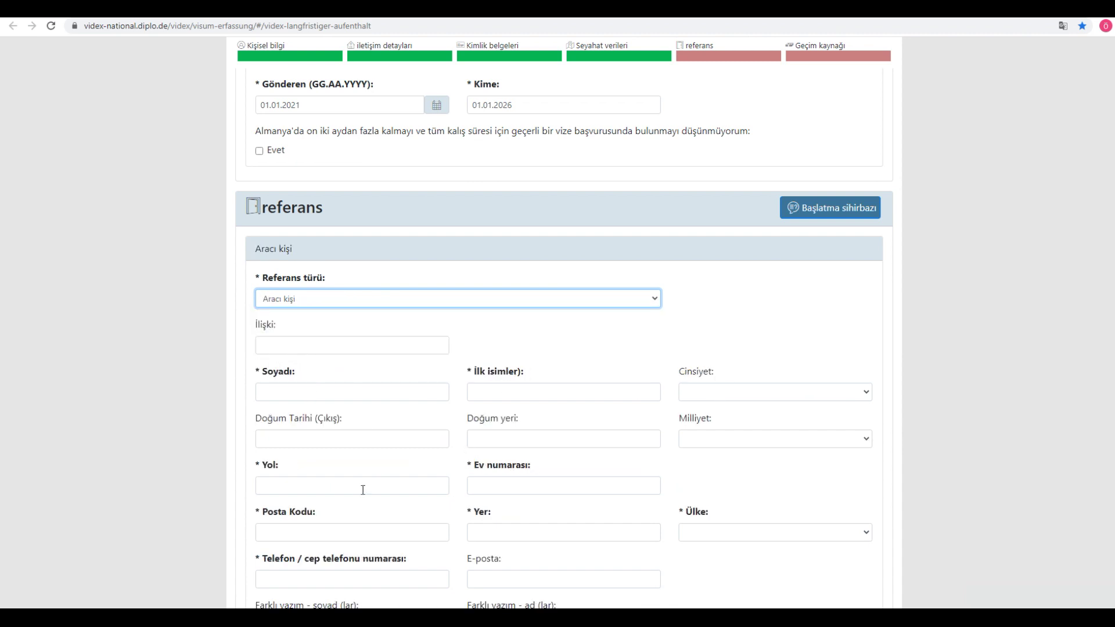
scroll(550, 508, down, 2)
scroll(240, 443, up, 1)
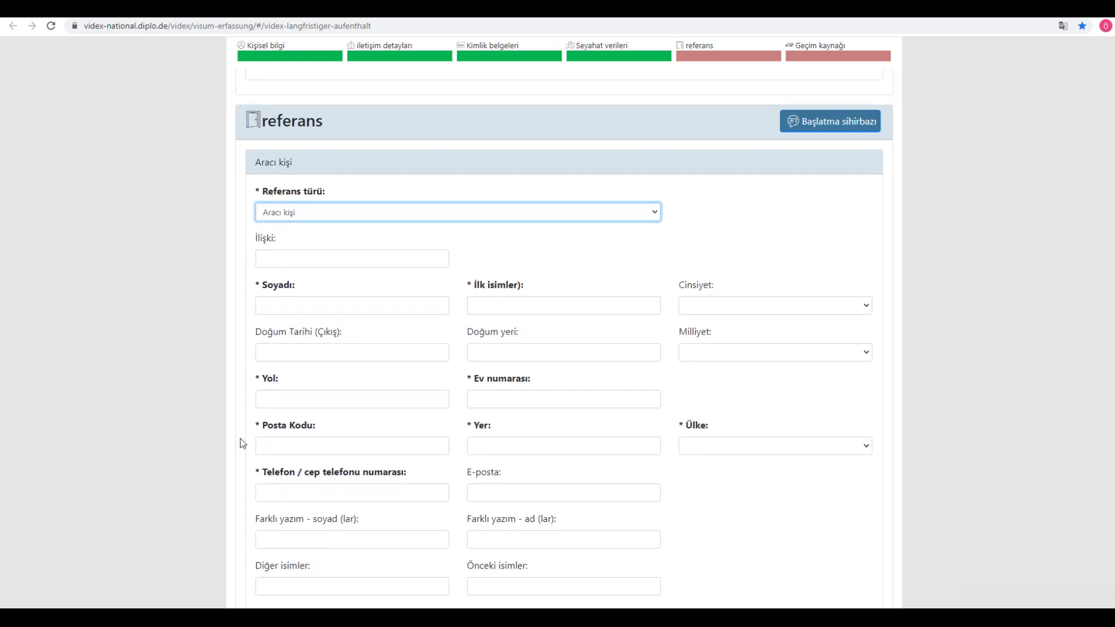
Step: Enter EŞİM as the relationship to the reference person
click(292, 286)
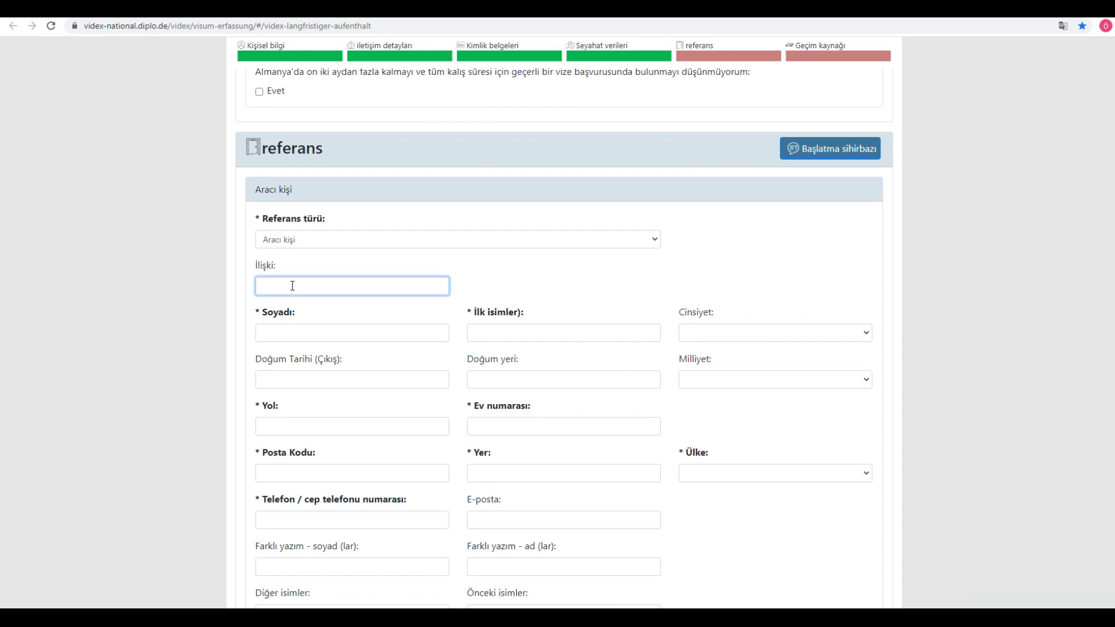
text(MEINE FRAU)
key(ctrl+a)
text(EŞIM)
scroll(130, 283, down, 2)
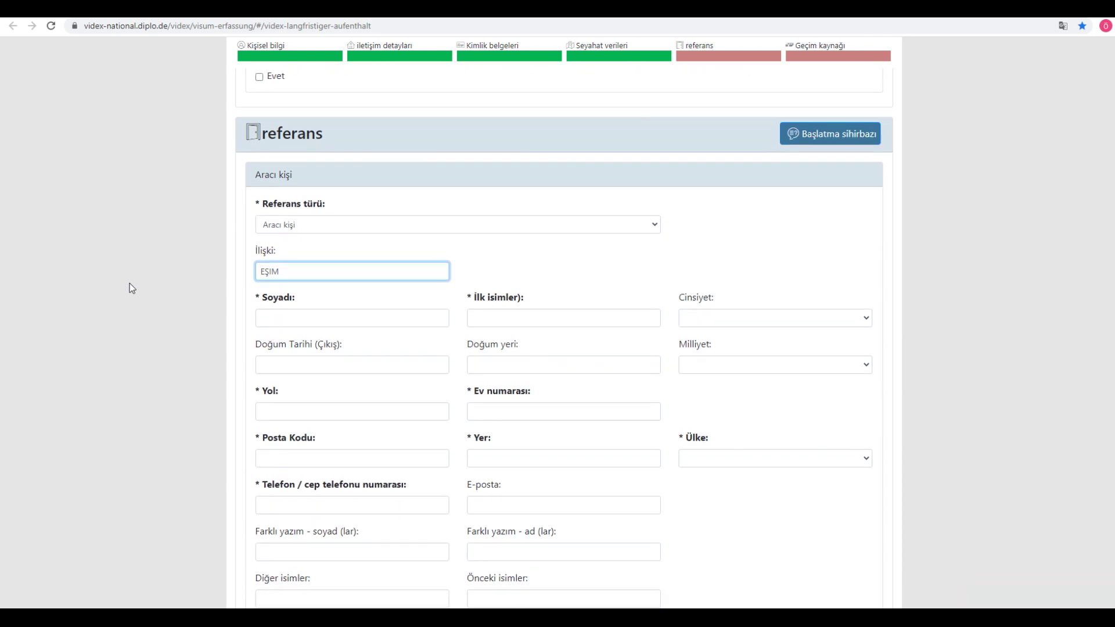
Step: Enter the reference person's surname and first name
click(303, 220)
key(Tab)
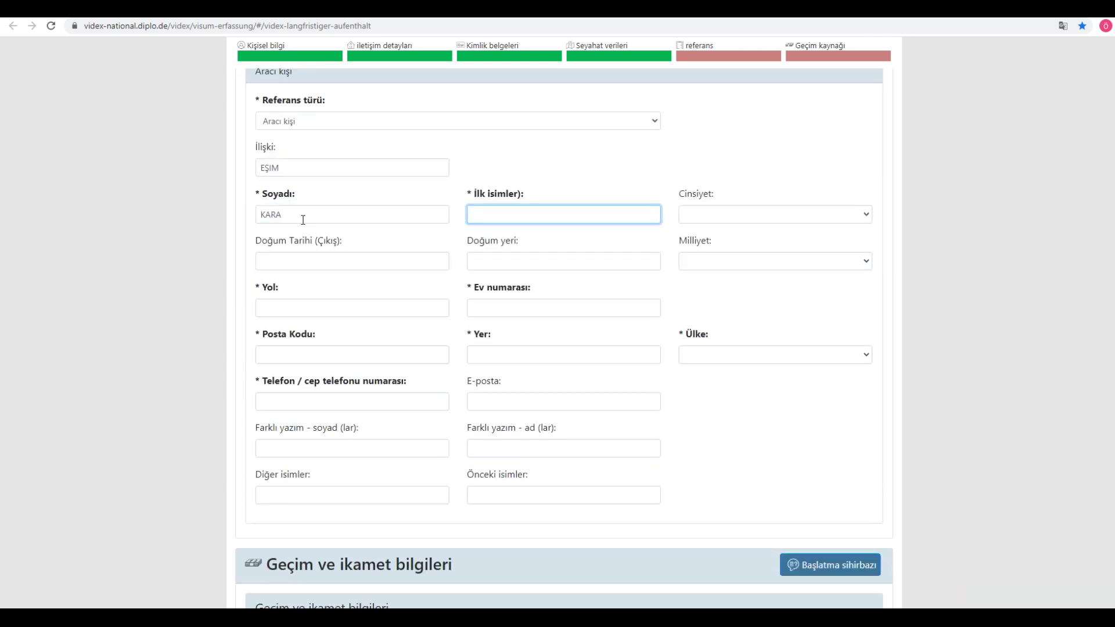
text(SALLA)
key(Tab)
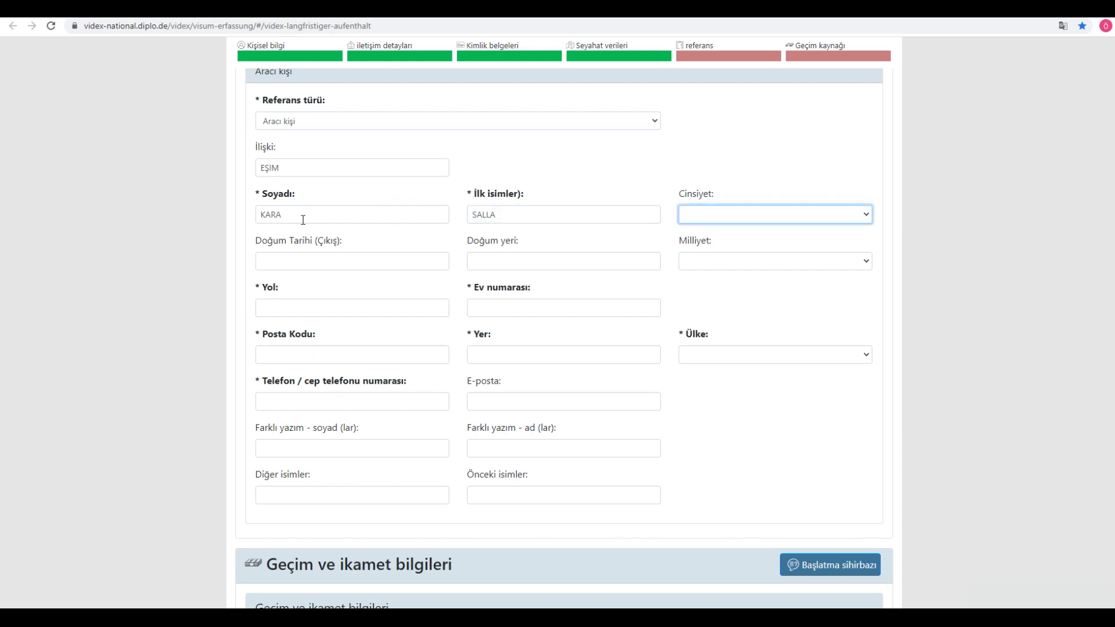
double_click(485, 212)
key(Tab)
Step: Set the reference person's sex to Kadın
click(738, 221)
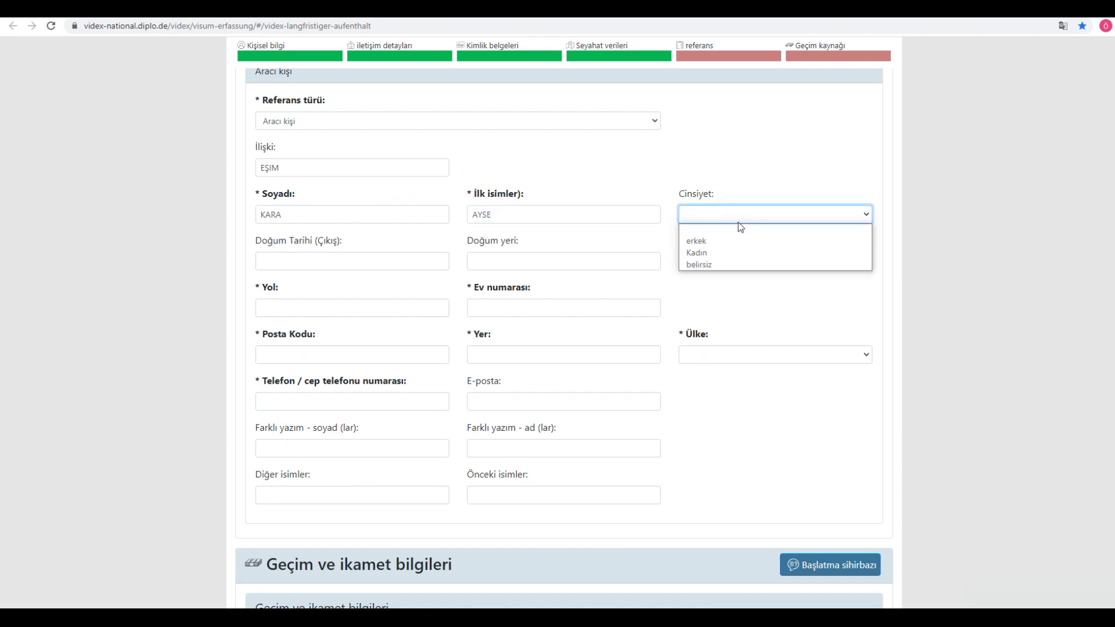
click(714, 252)
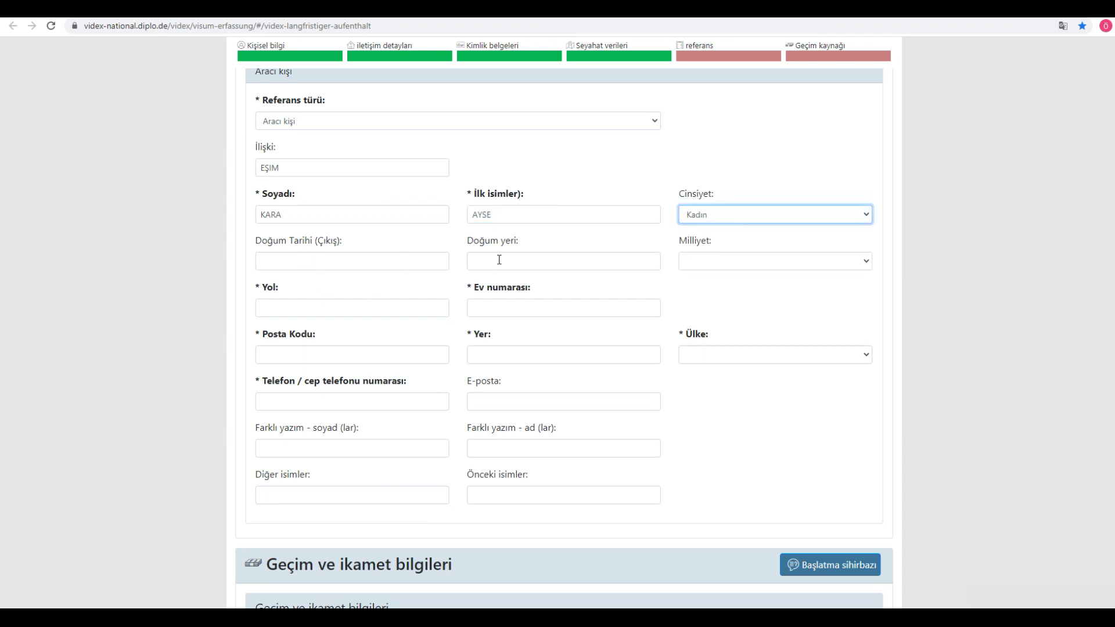
click(303, 313)
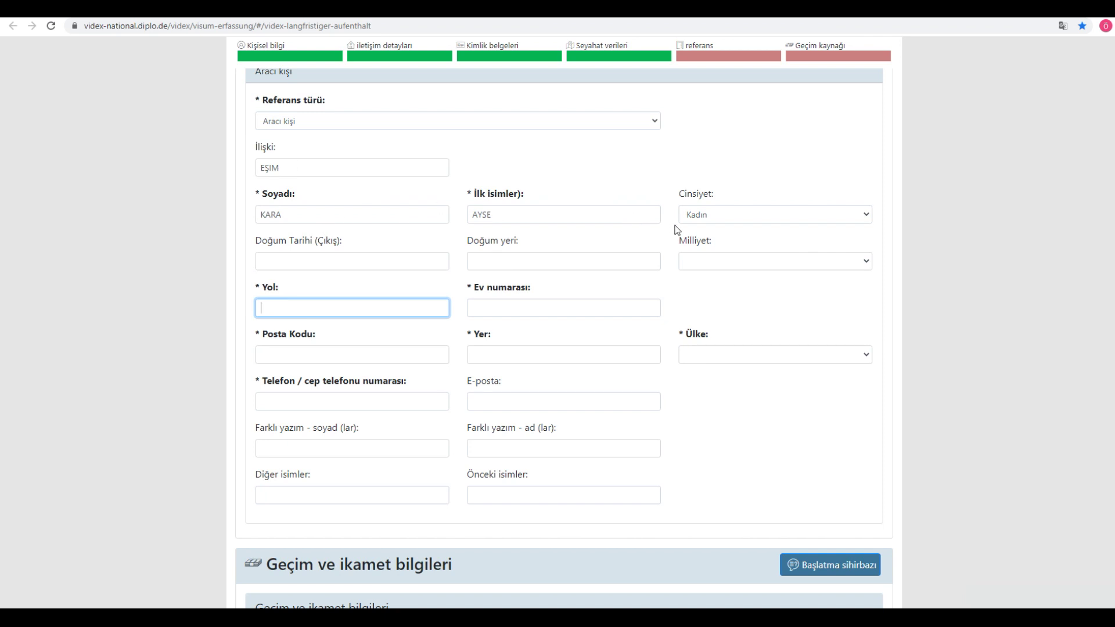
click(263, 291)
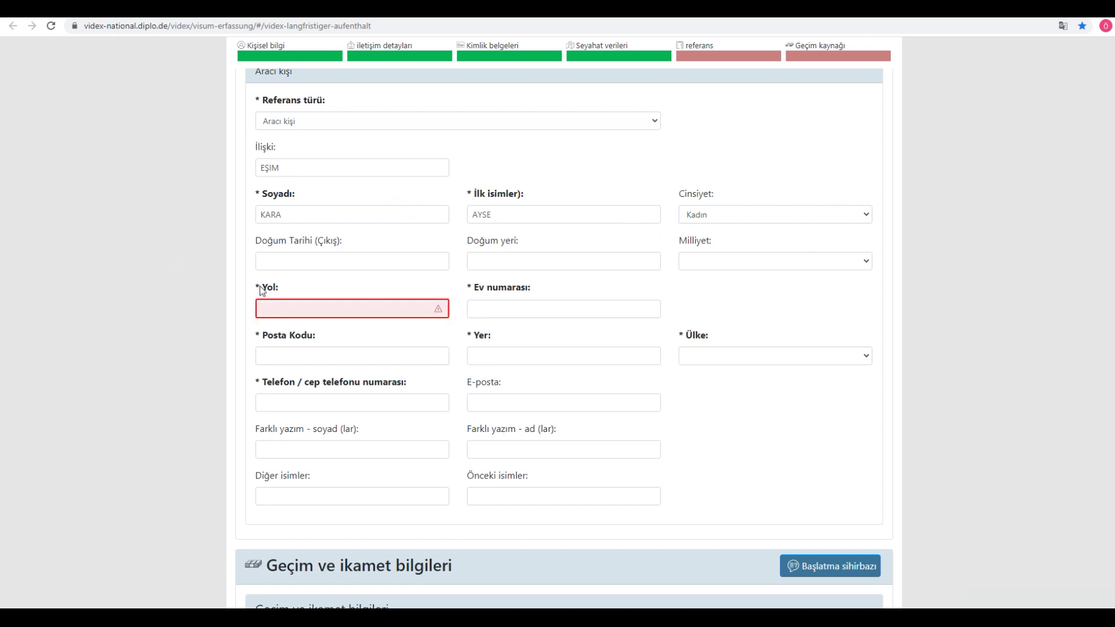
click(262, 289)
click(479, 291)
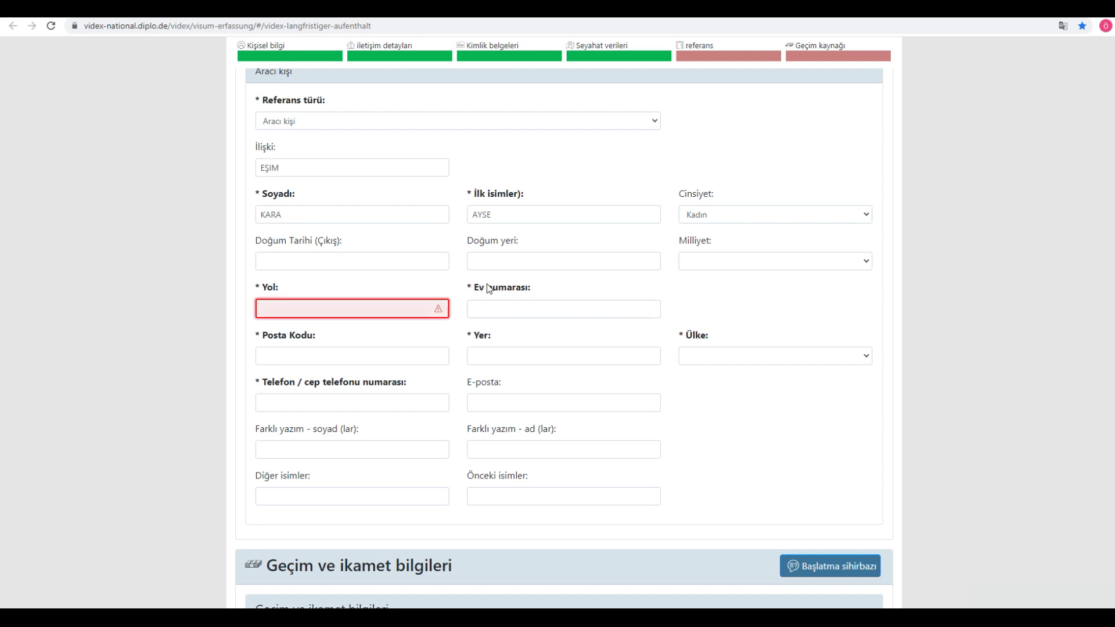
click(382, 310)
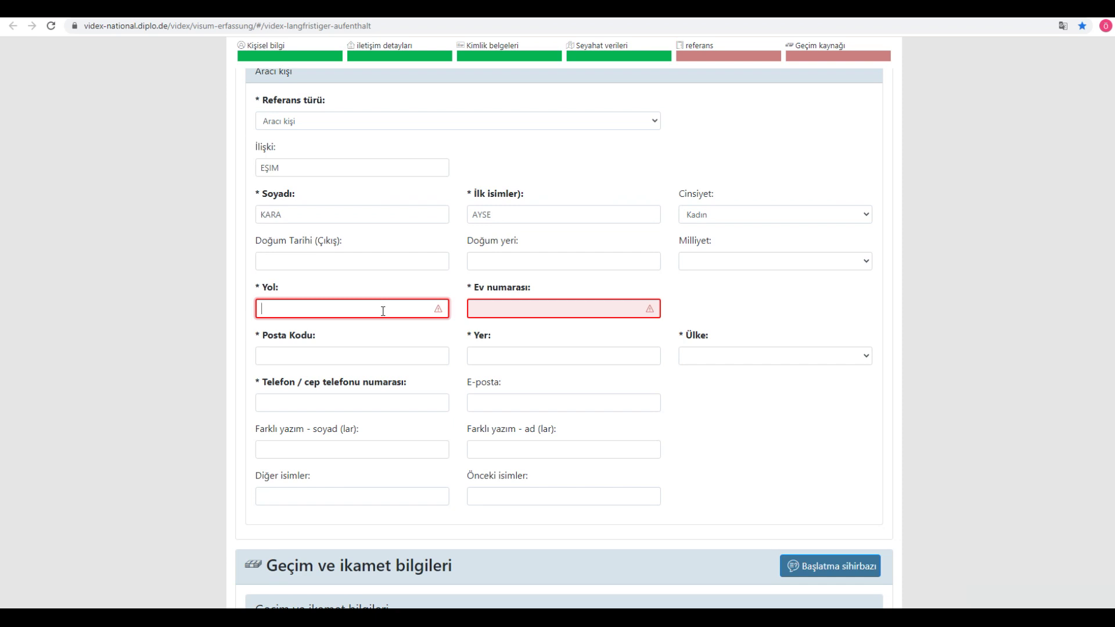
click(290, 356)
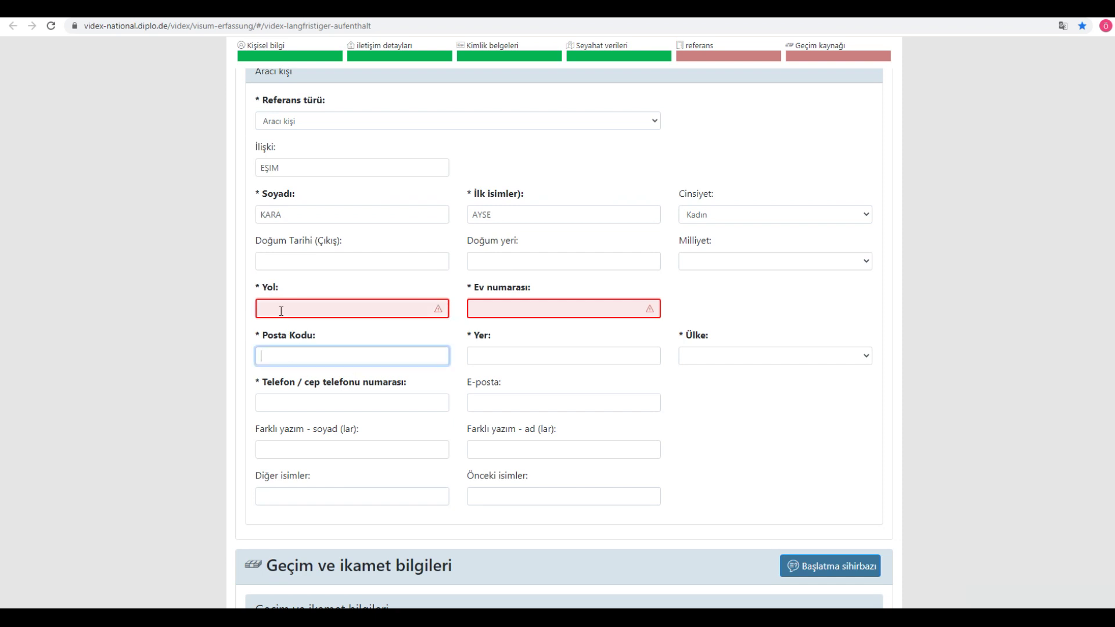
click(281, 311)
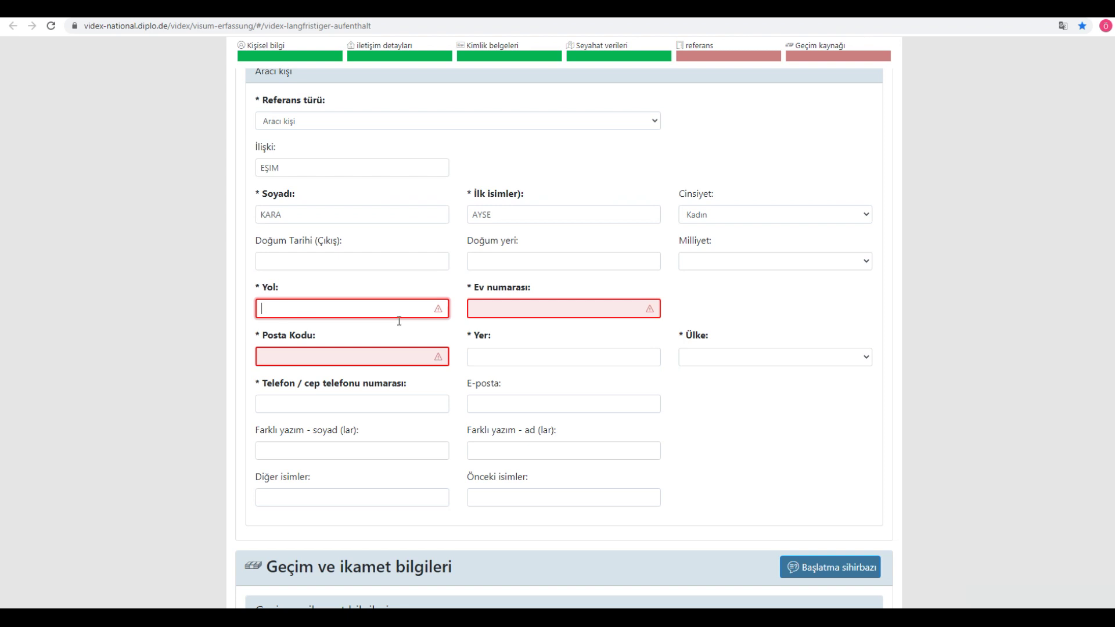
click(495, 313)
click(340, 358)
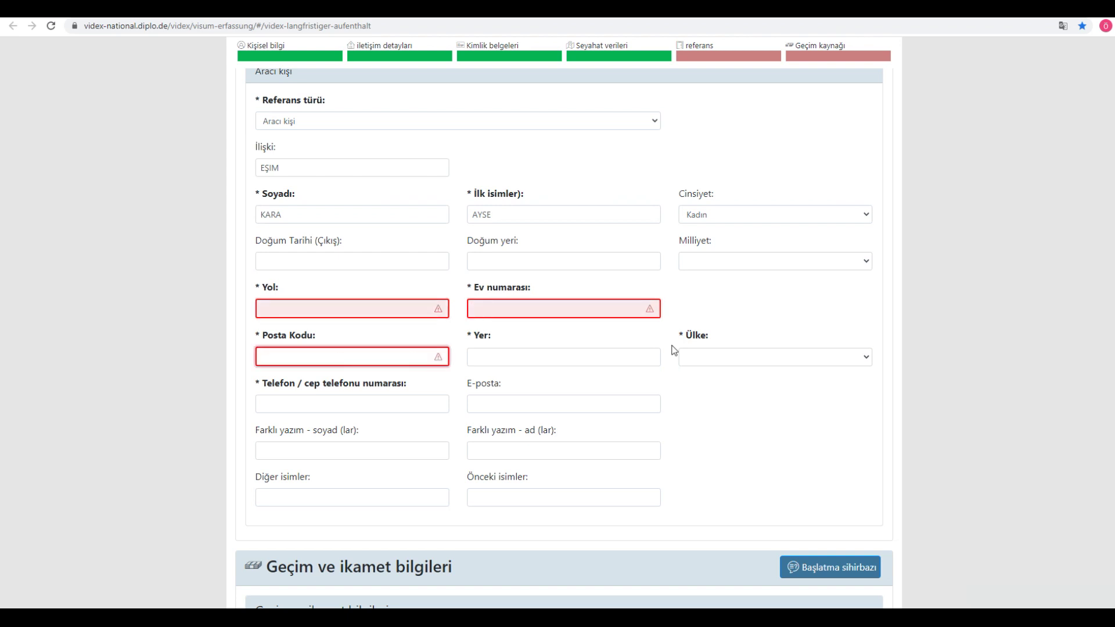
scroll(473, 360, down, 1)
scroll(473, 360, down, 2)
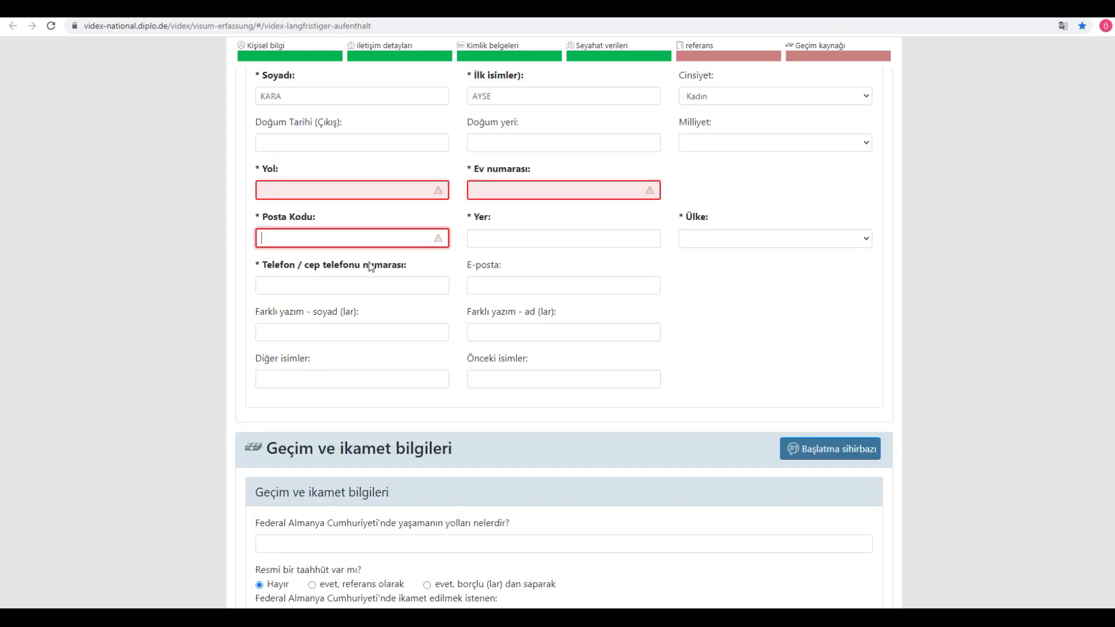
click(312, 187)
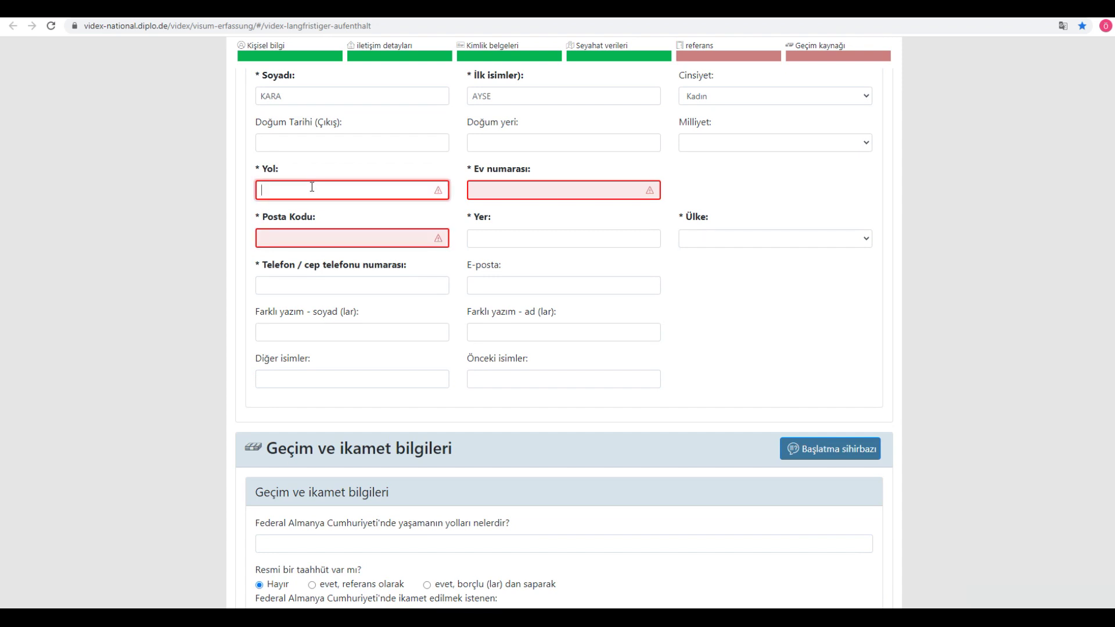
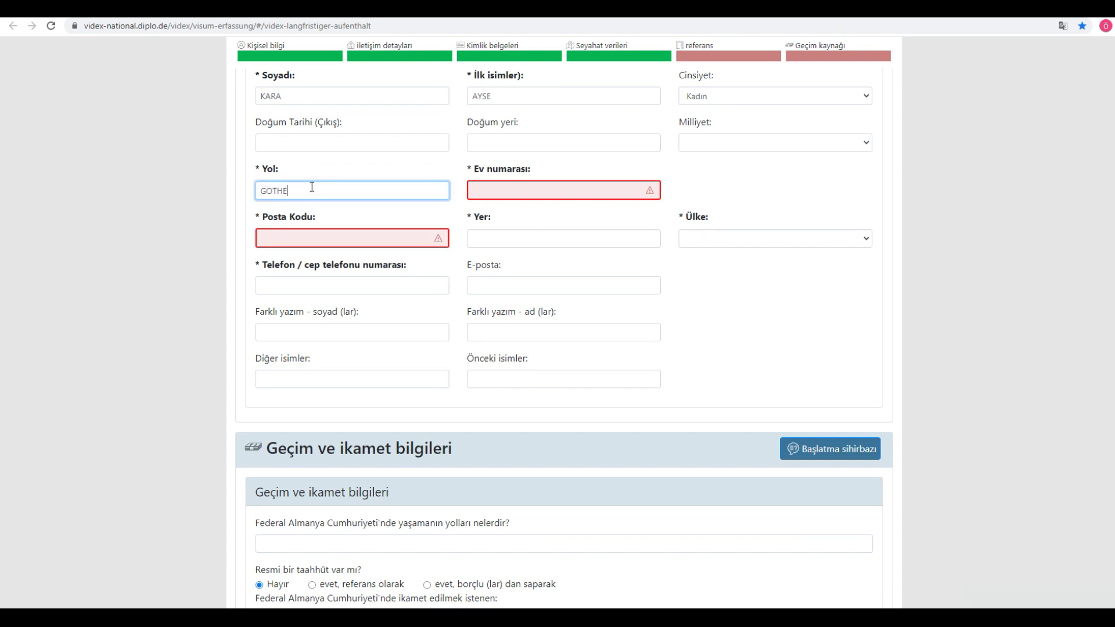
key(Tab)
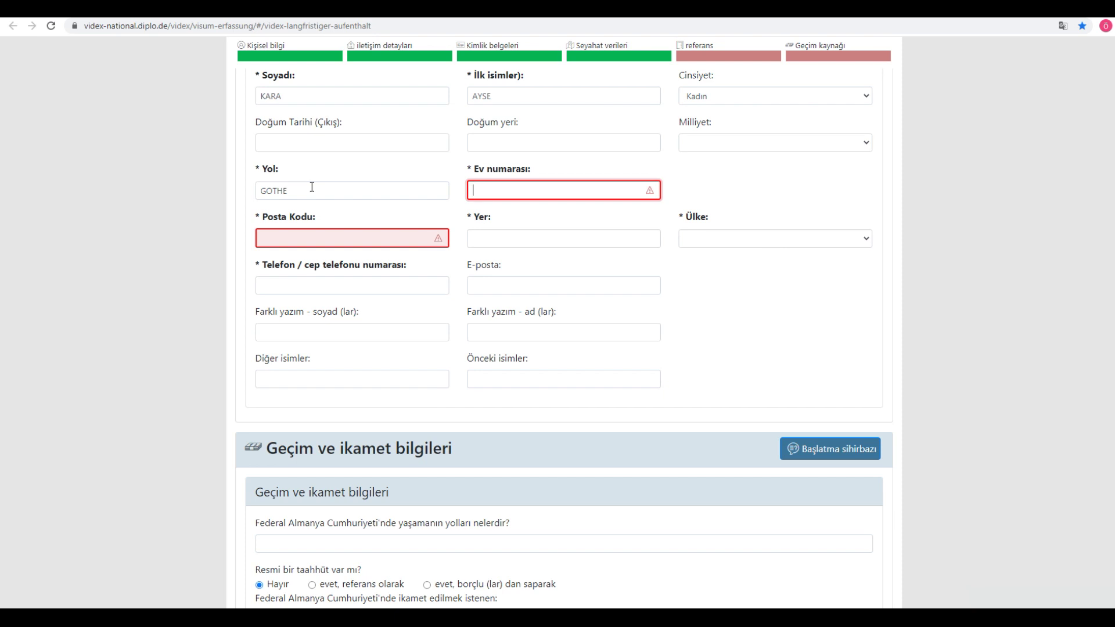
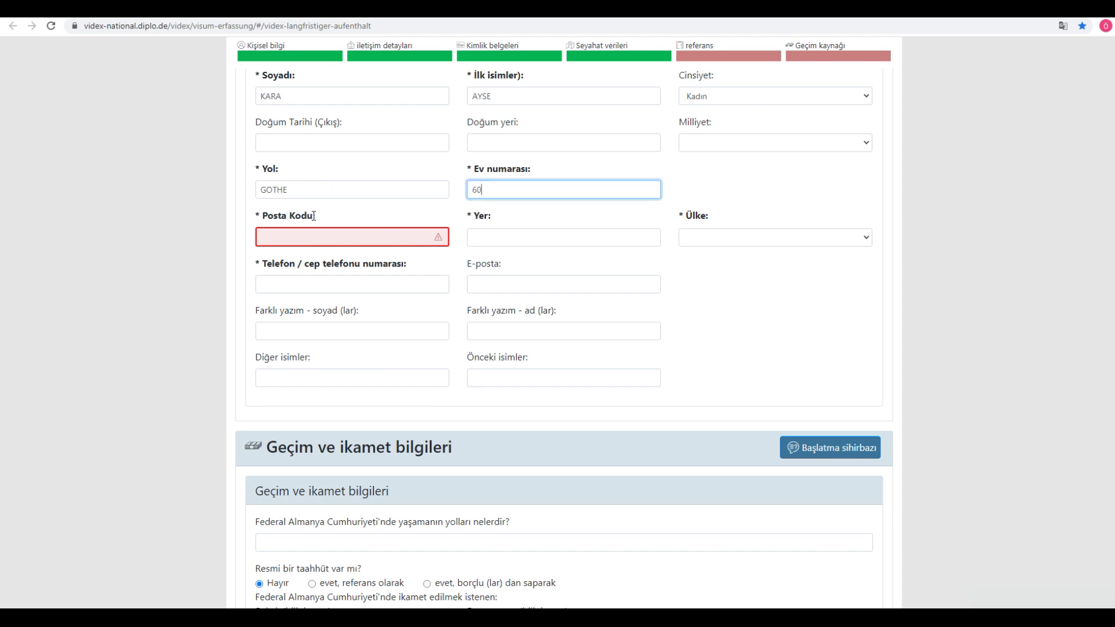
Step: Enter the reference's postcode 93073 and city MUNIH
click(300, 237)
text(93073)
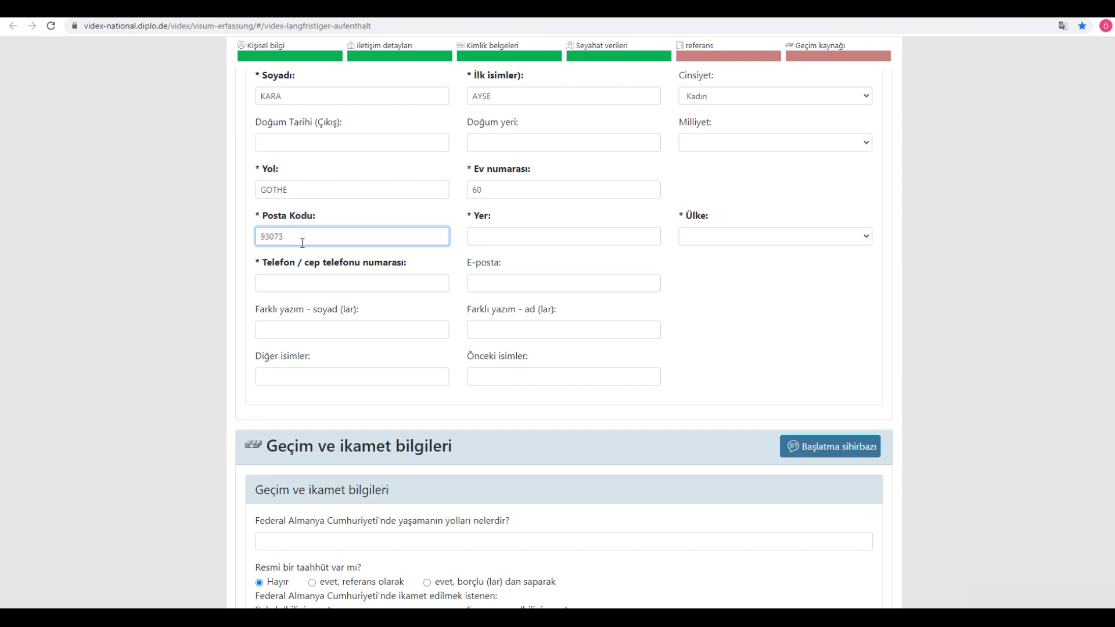
click(511, 236)
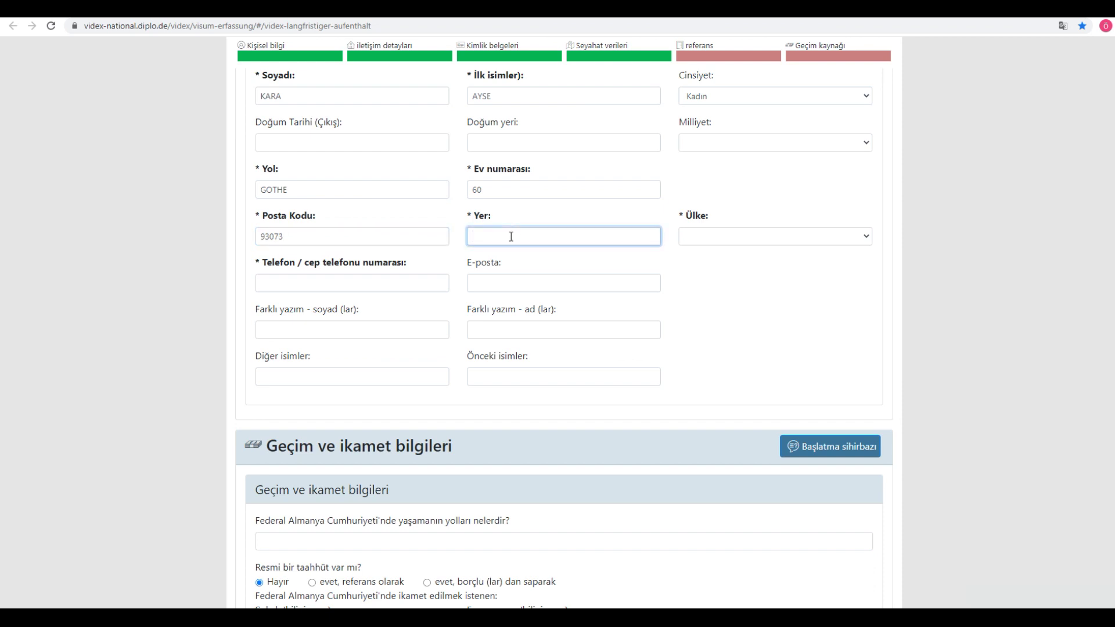
text(MUNIH)
key(BackSpace)
text(H)
key(Tab)
Step: Choose Almanya as the country and enter the reference person's phone number
text(alm)
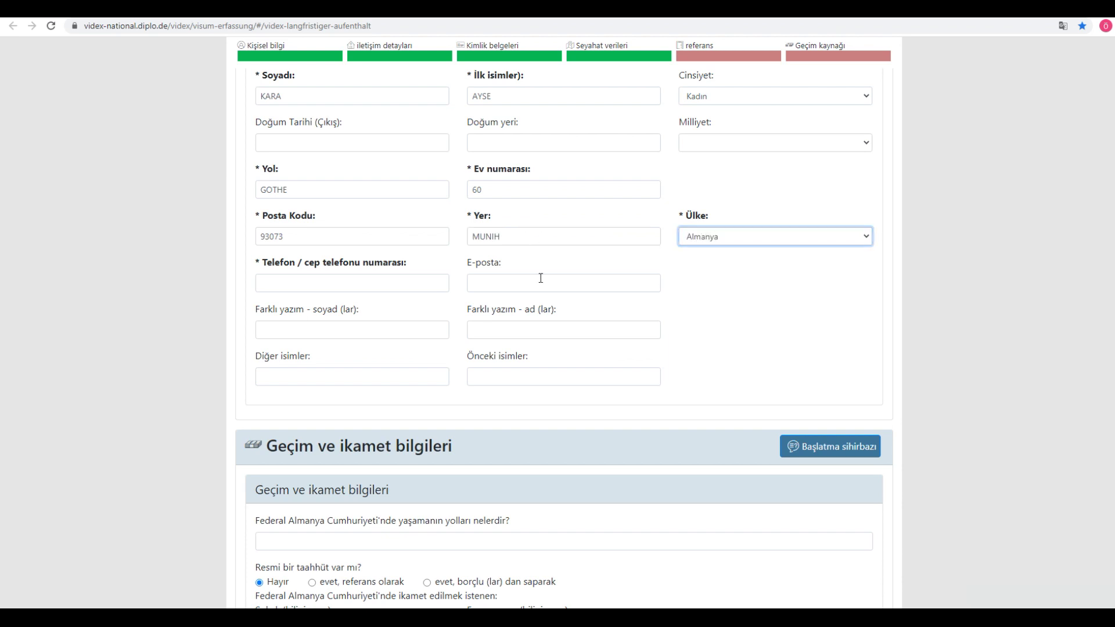
click(357, 285)
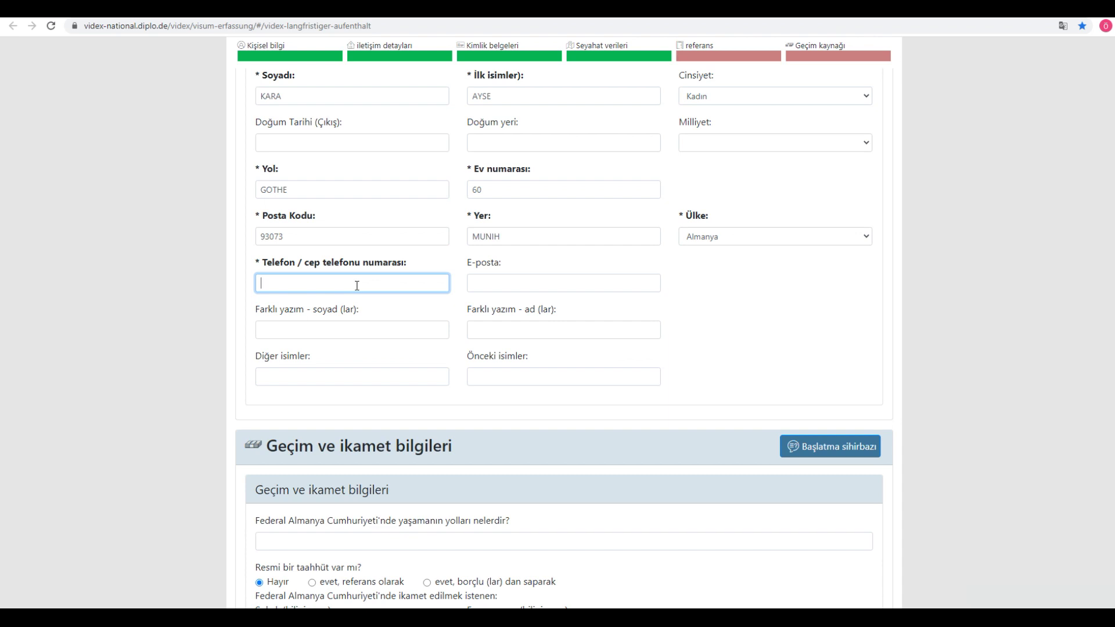
text(00)
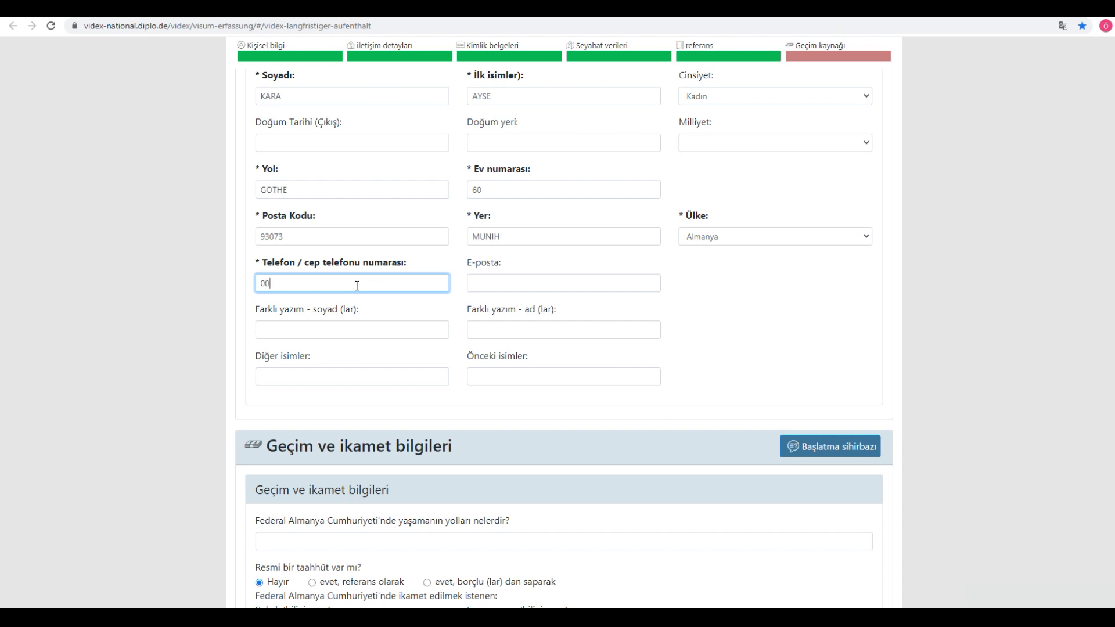
text(49 1588 888 888 888)
key(BackSpace)
click(169, 262)
Step: Answer the living-in-Germany question with 'MESLEGIMI ICRA EDEREK. - CALISARAK'
scroll(344, 319, down, 3)
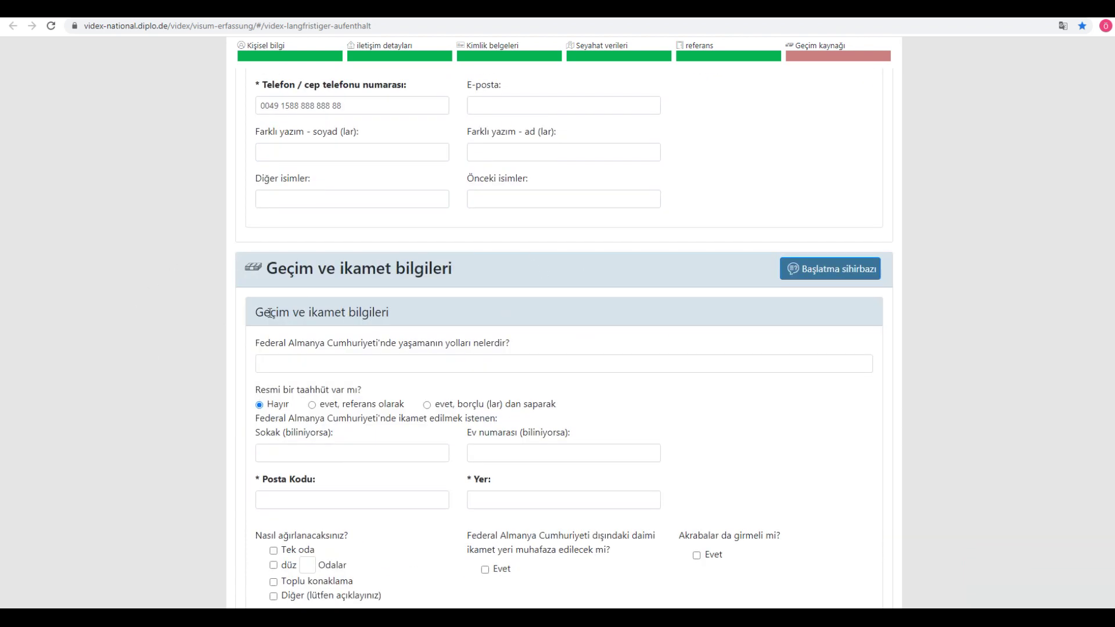
drag(257, 313, 429, 312)
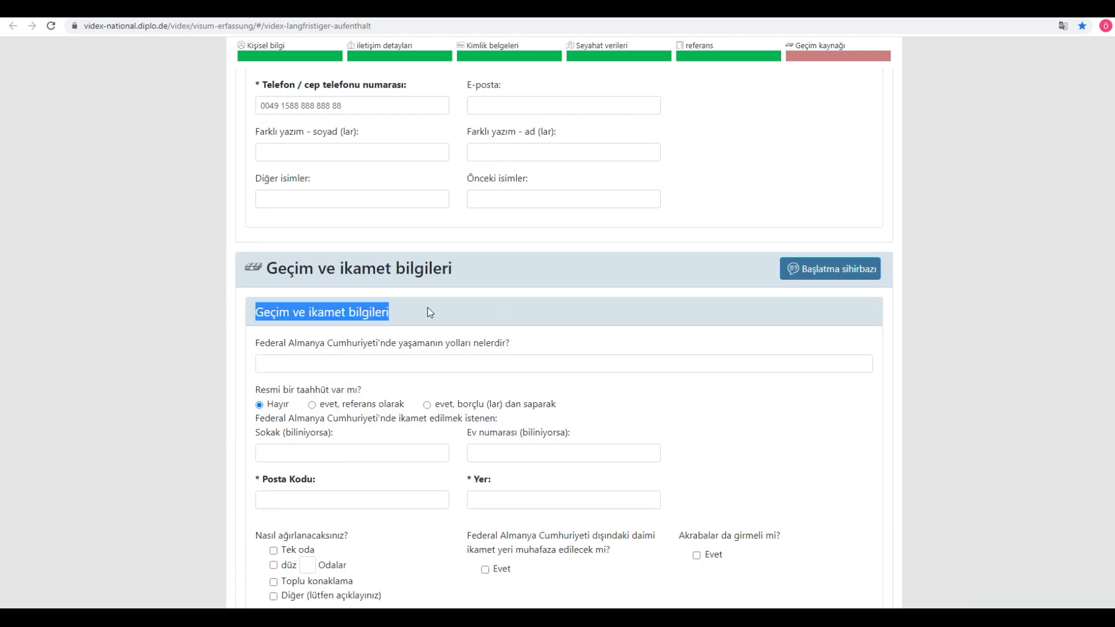
click(320, 364)
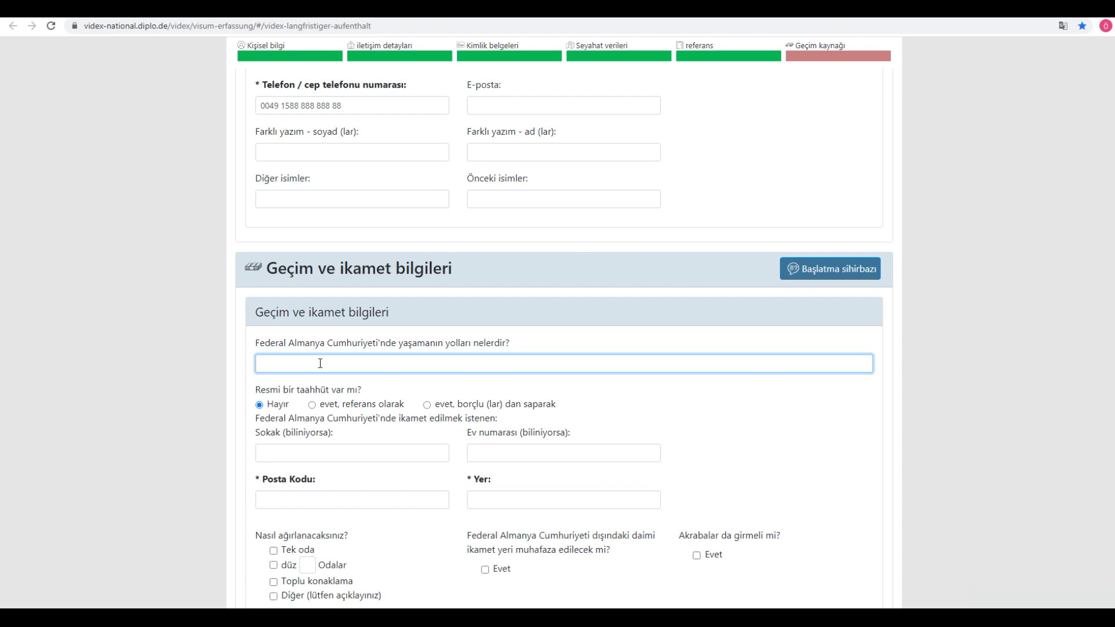
text(MESLEĞIMI I)
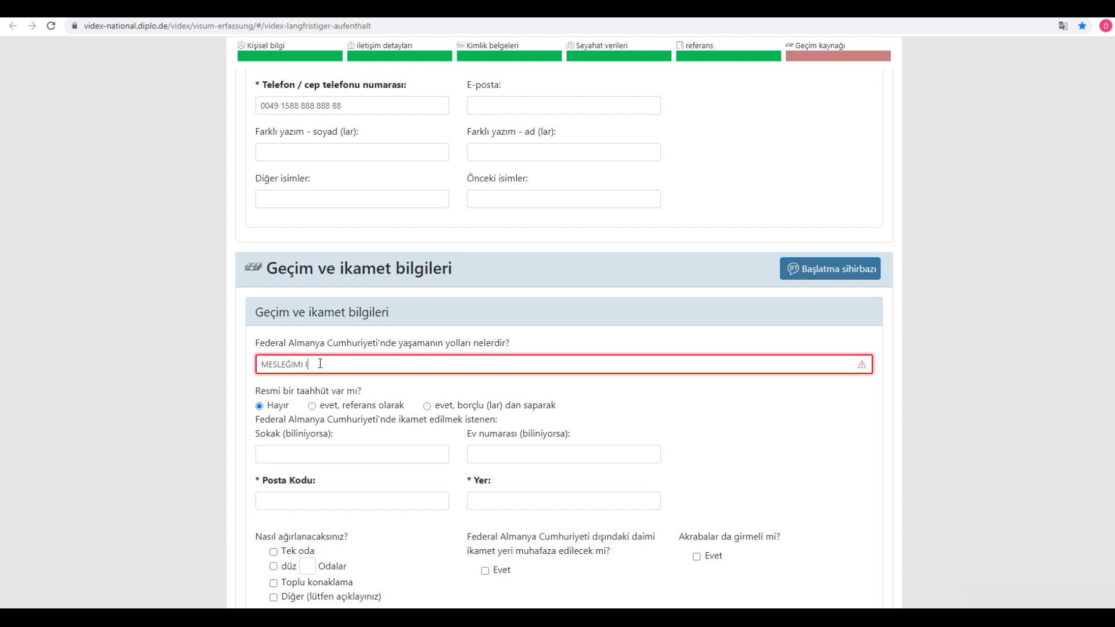
key(BackSpace)
key(BackSpace)
key(BackSpace)
key(BackSpace)
key(BackSpace)
key(BackSpace)
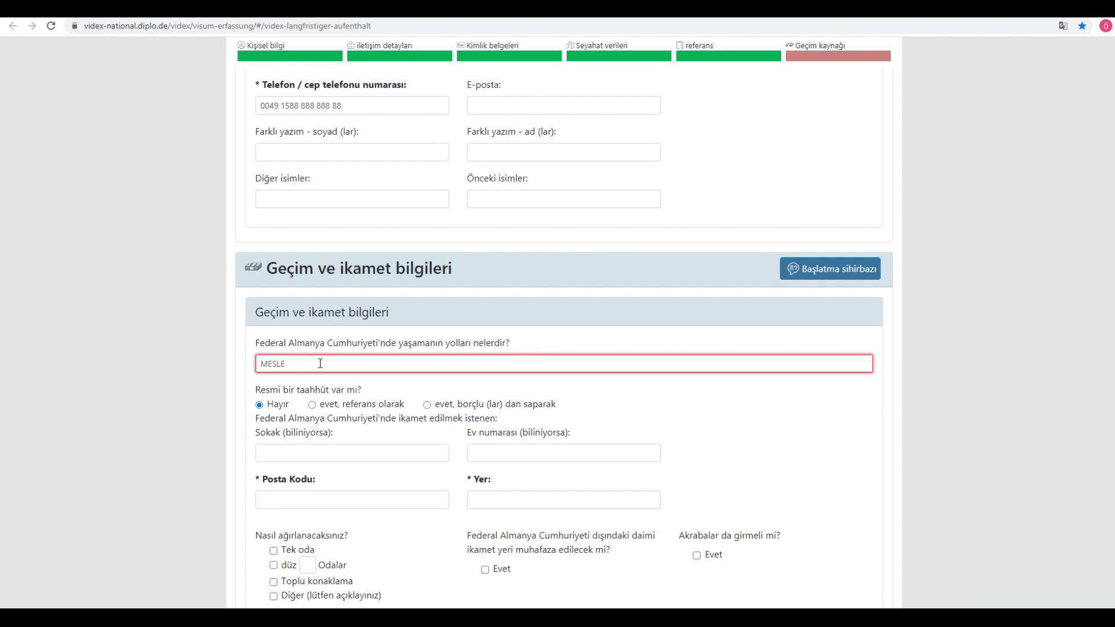
text(GIM)
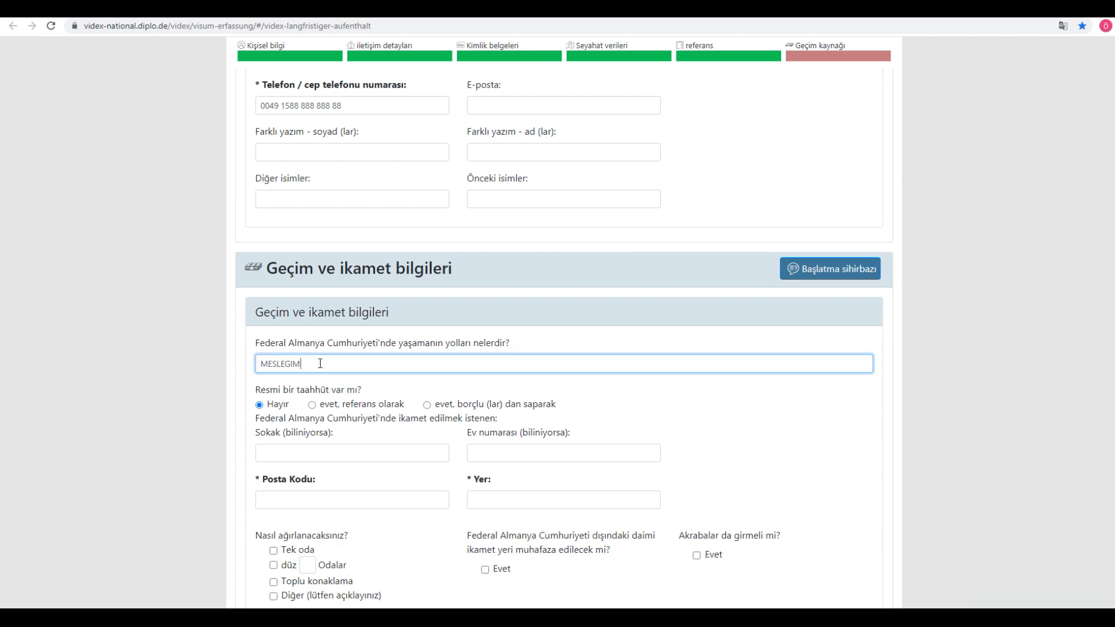
text(I ICRA EDEREK. -*)
key(BackSpace)
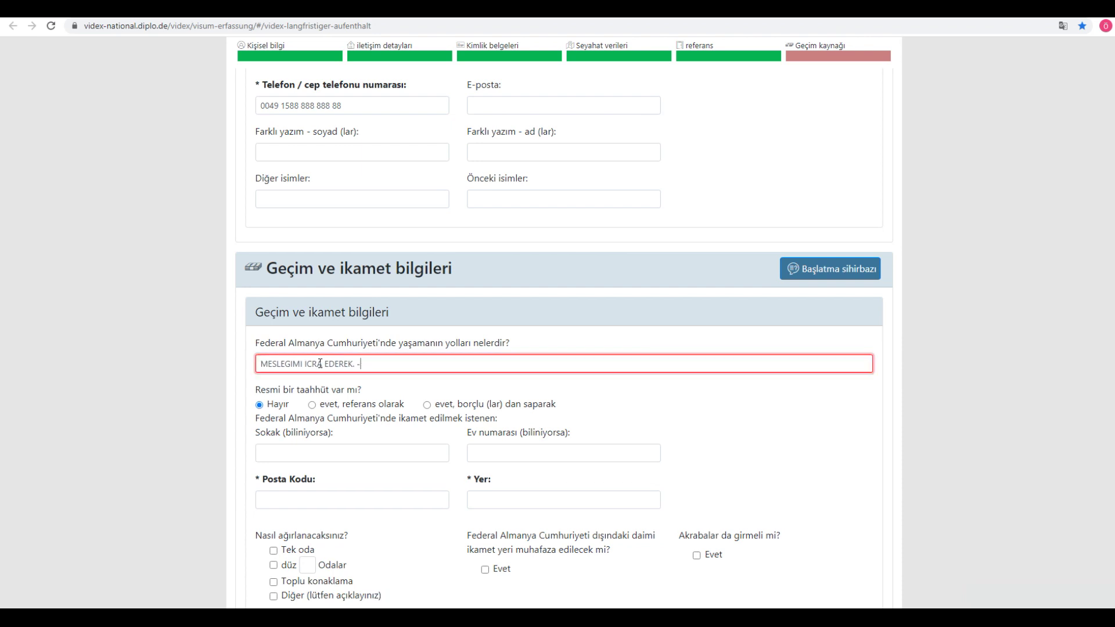
text(CALISARAK)
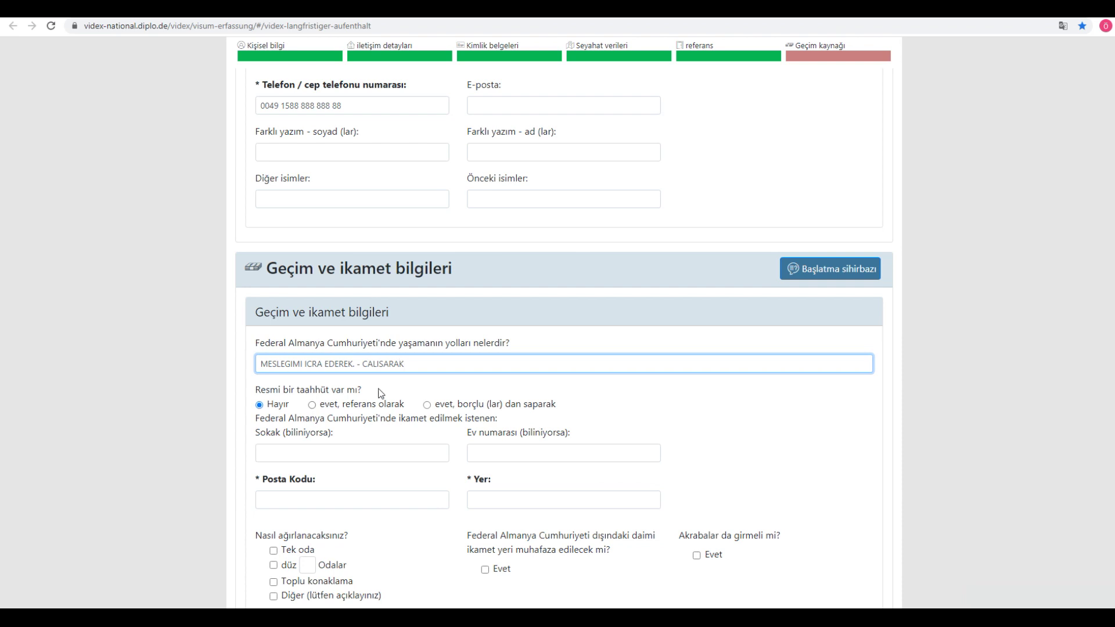
click(353, 394)
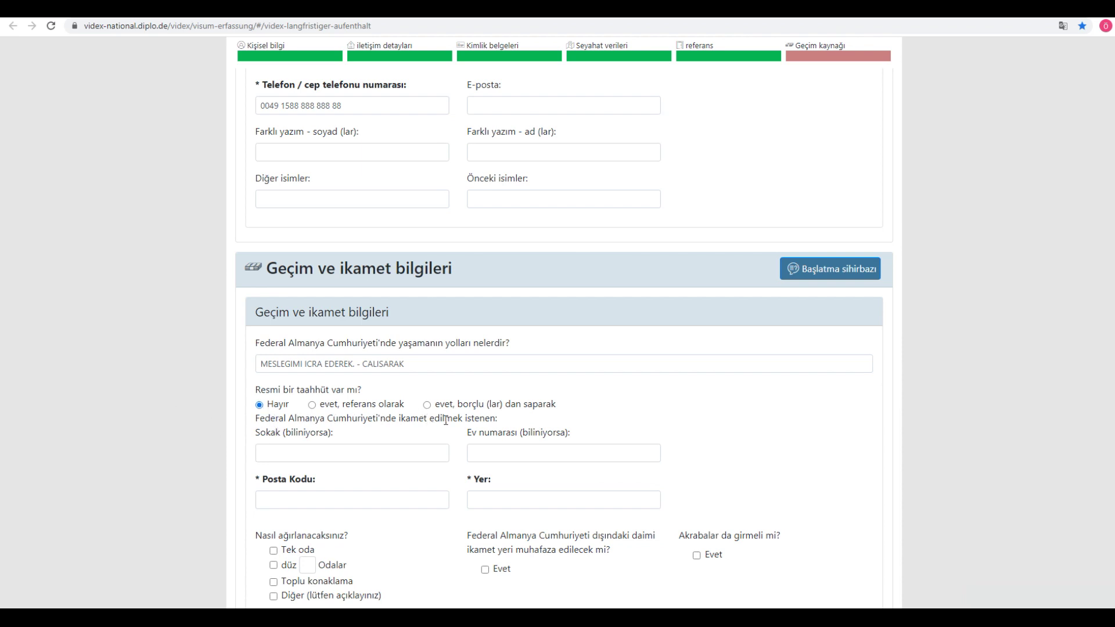
click(353, 453)
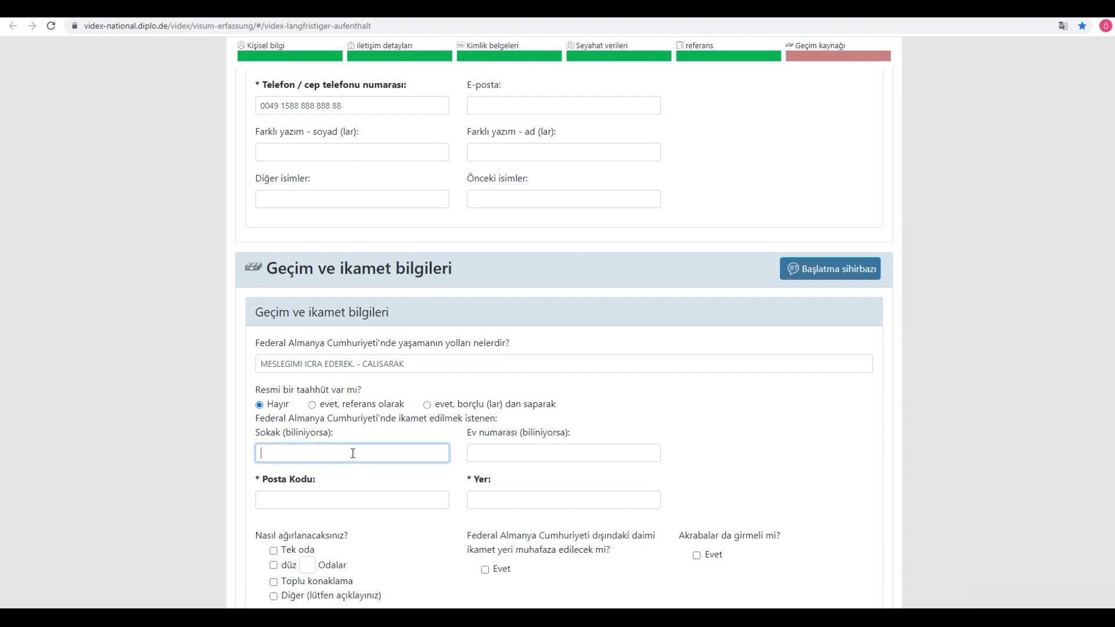
Step: Enter residence postcode 93077 and place MUNIH
scroll(99, 427, up, 5)
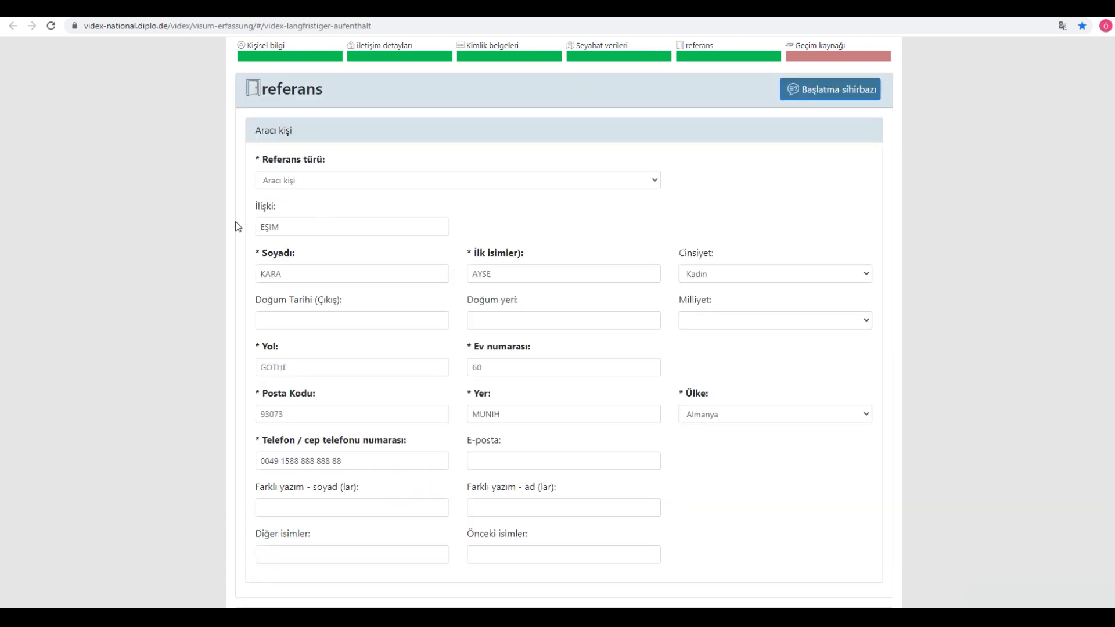
scroll(147, 378, down, 5)
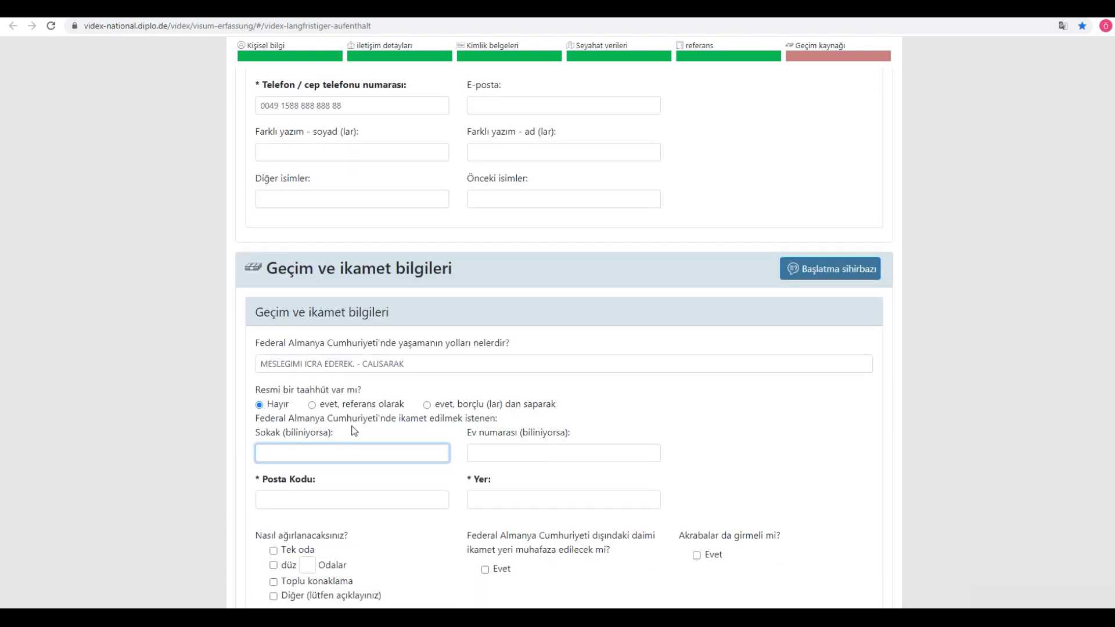
scroll(351, 426, down, 3)
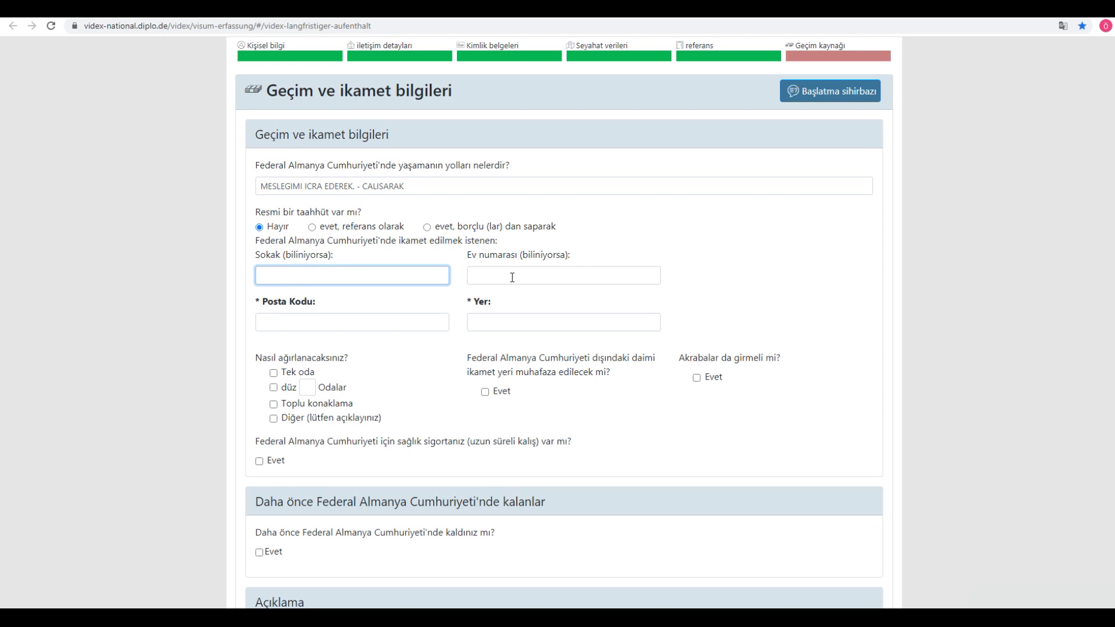
click(359, 323)
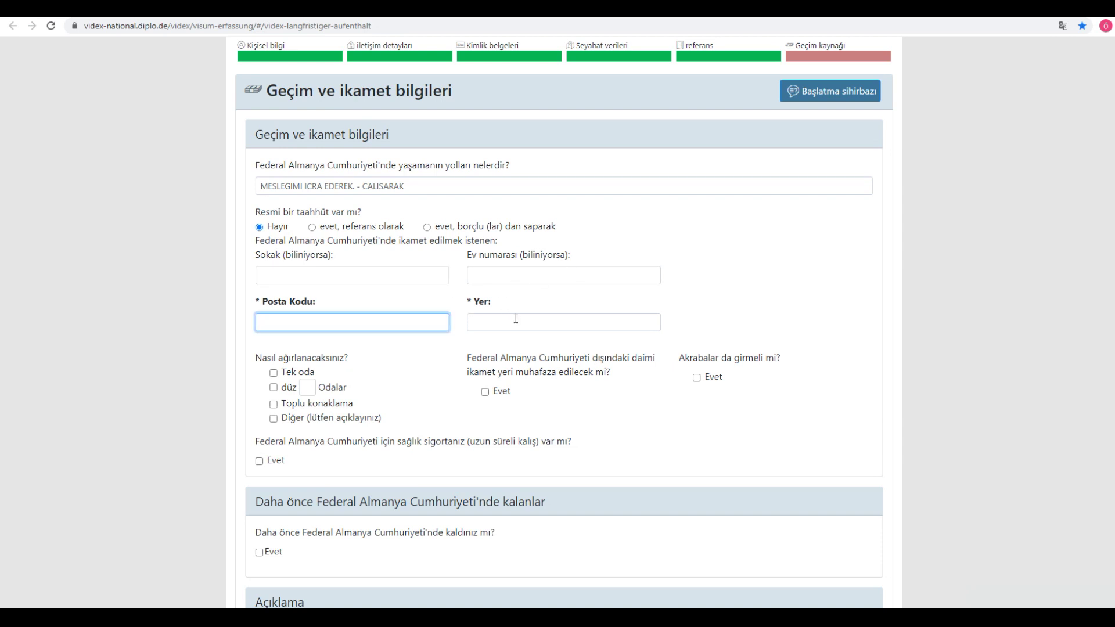
click(515, 324)
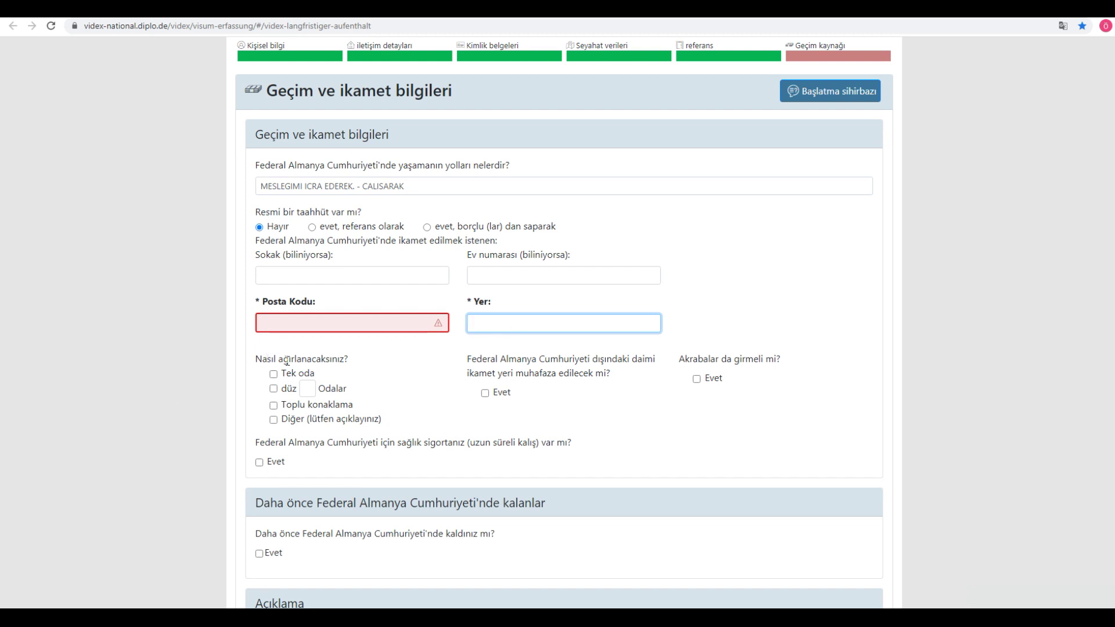
drag(280, 359, 371, 360)
click(377, 365)
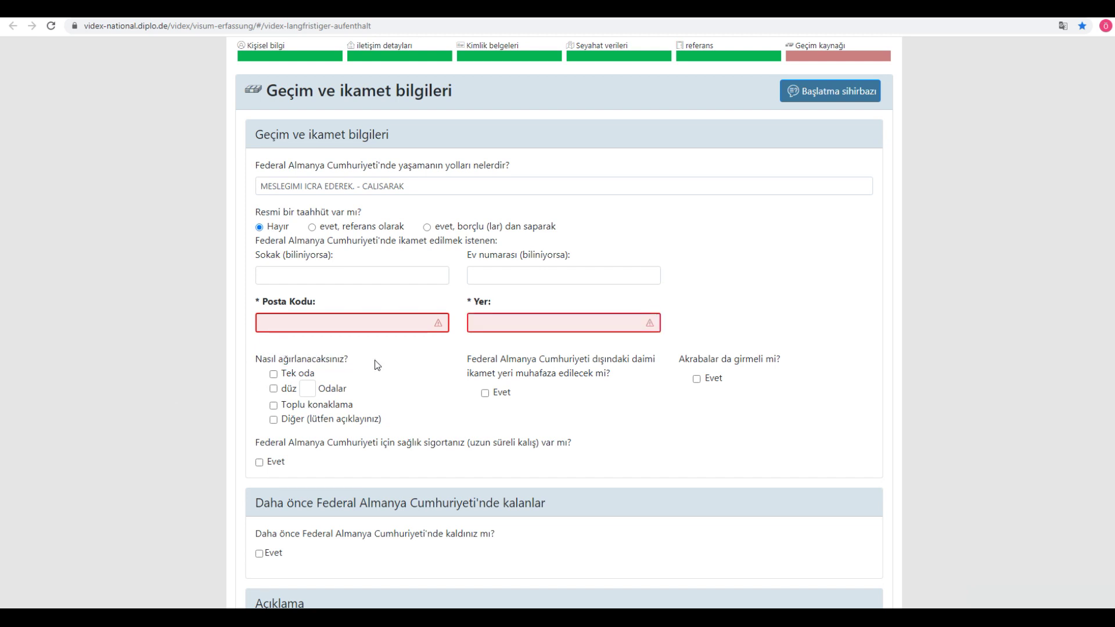
click(324, 323)
text(930777)
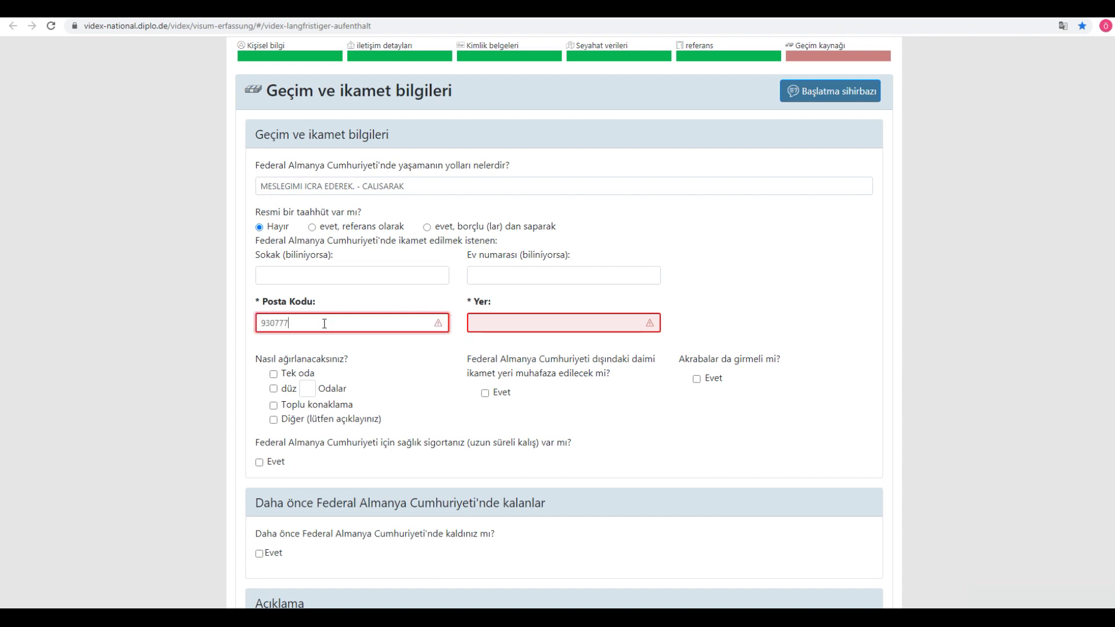
key(BackSpace)
click(497, 320)
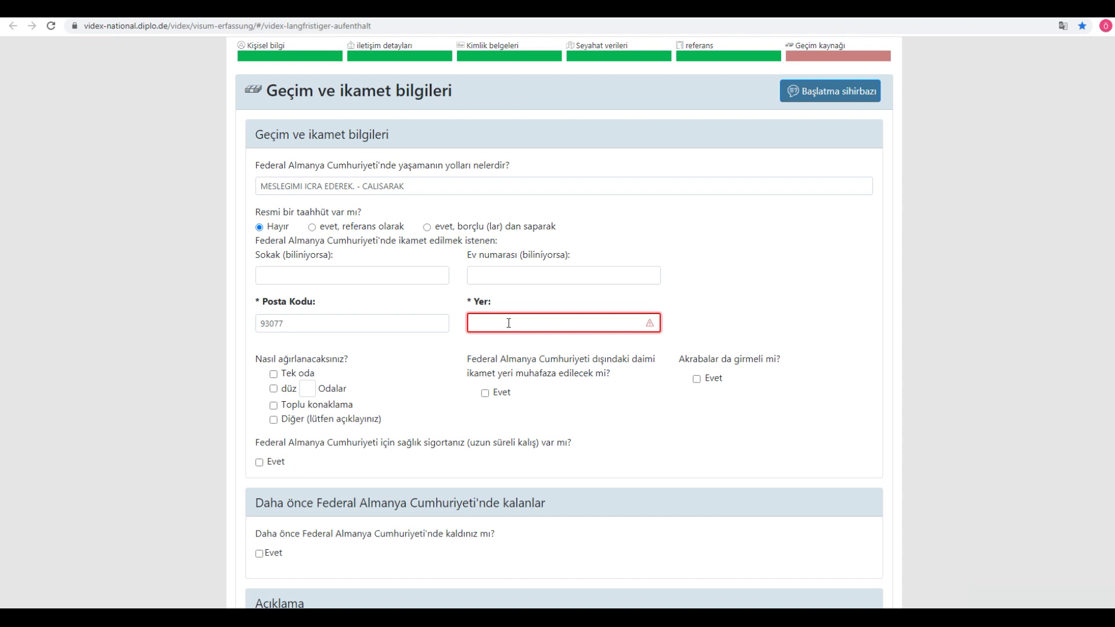
text(MUNIH)
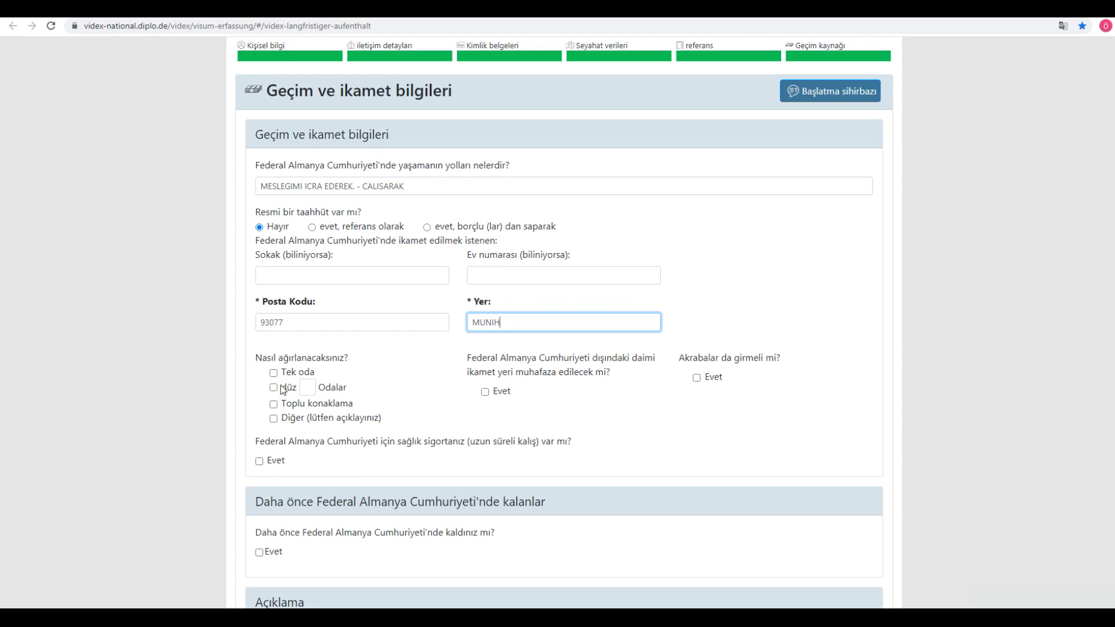
Step: Set the accommodation to a flat (düz) with 3 rooms
click(308, 387)
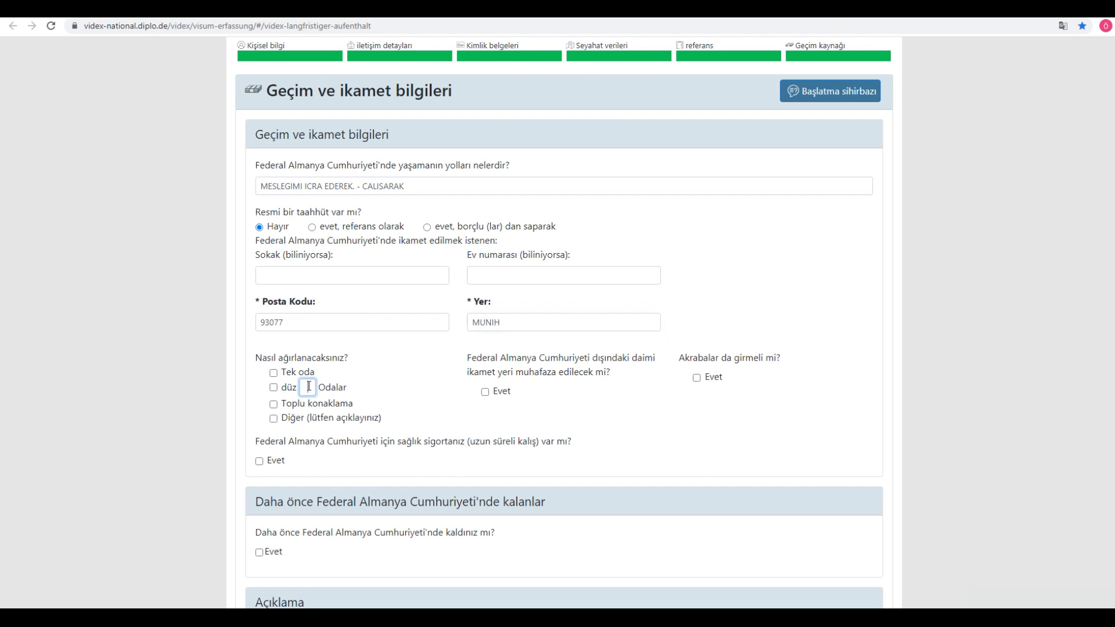
text(3)
click(274, 388)
Step: Answer Evet for long-stay health insurance and for previous stays in Germany, leaving Diğer unticked
click(281, 419)
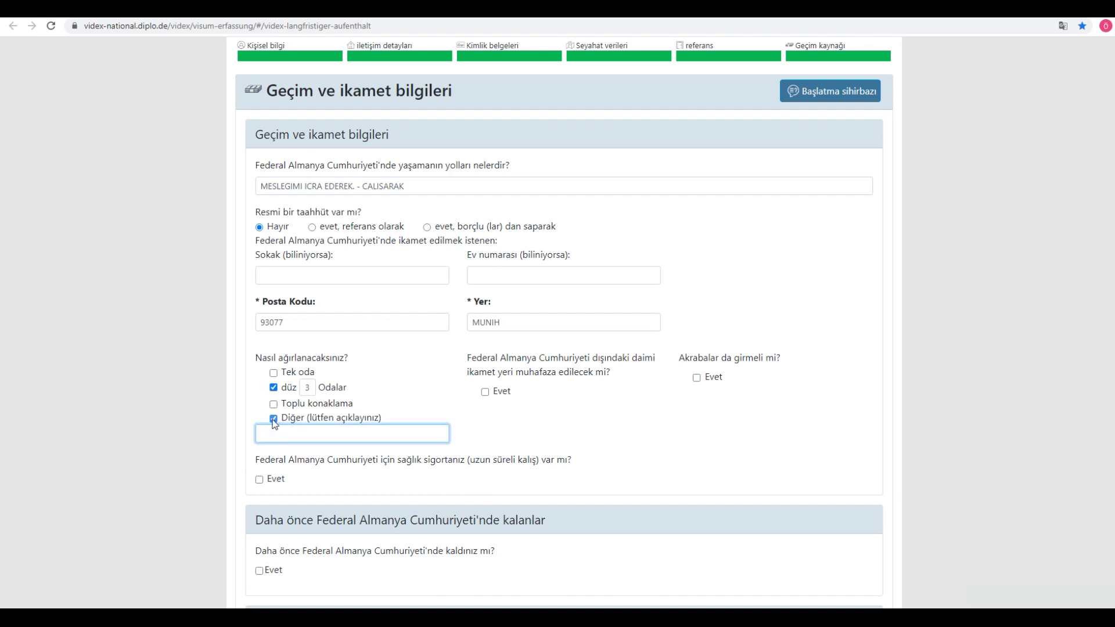
click(274, 419)
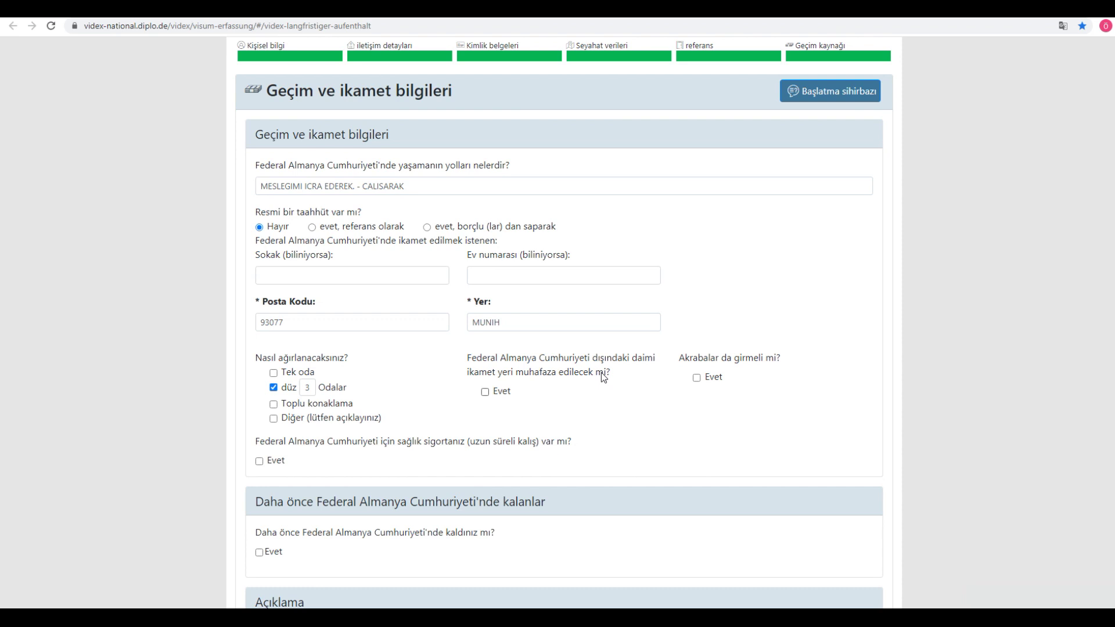
click(486, 392)
click(486, 392)
click(259, 462)
scroll(218, 454, down, 2)
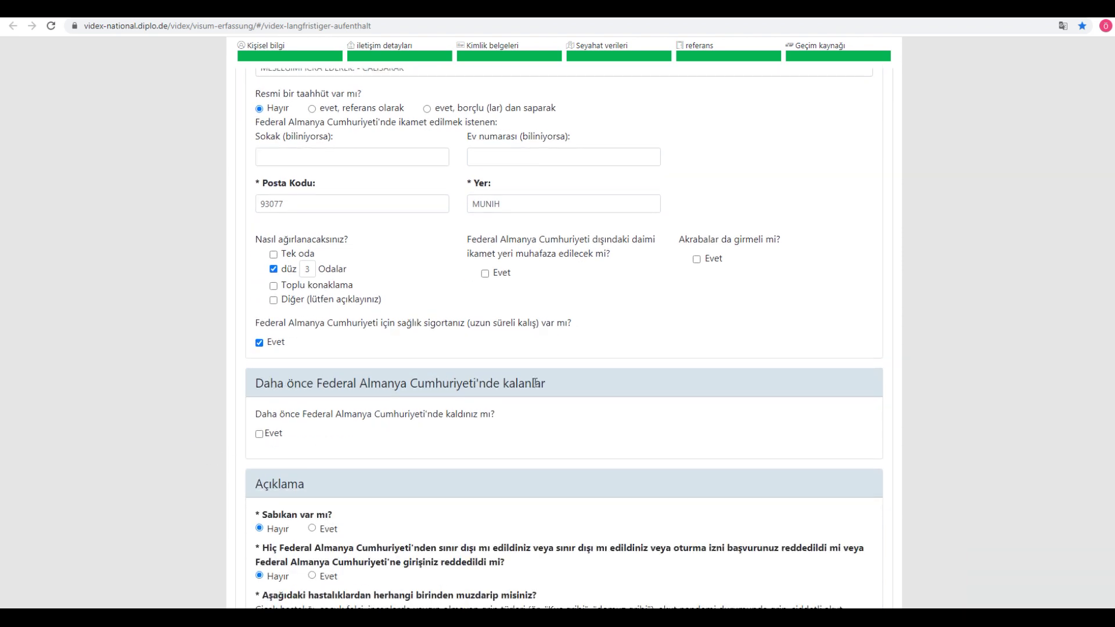
drag(322, 416, 501, 417)
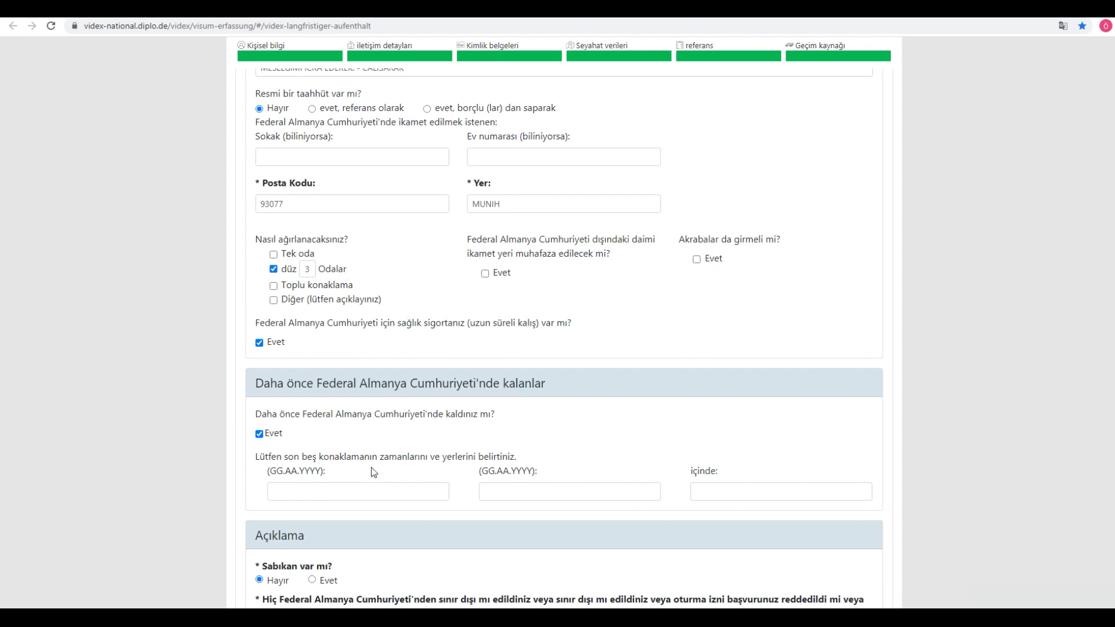
click(345, 490)
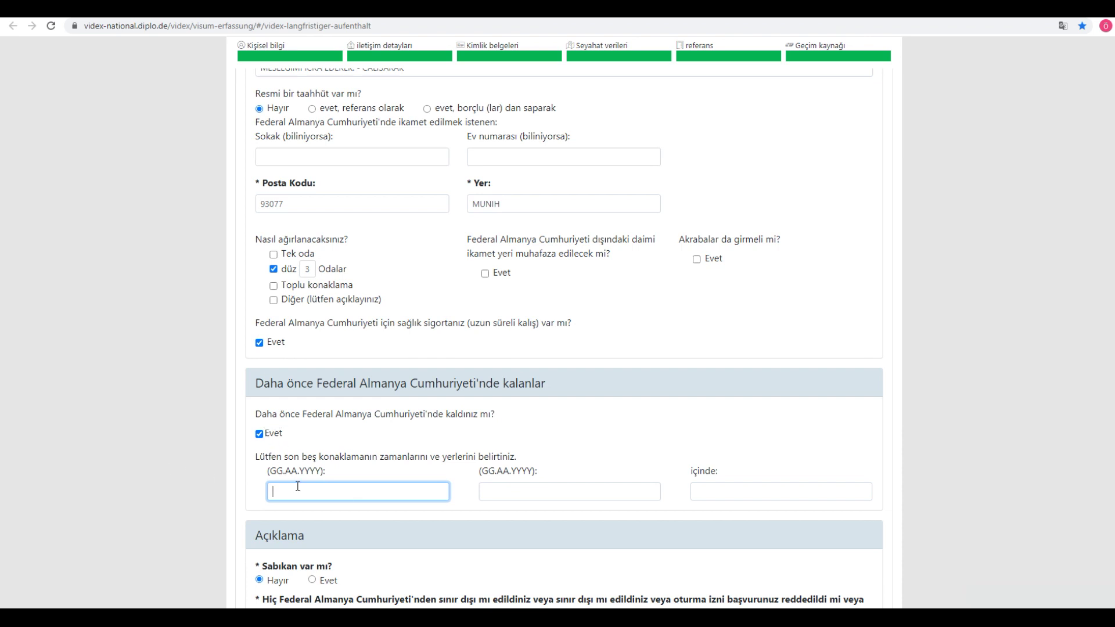
Step: Enter the first previous stay as 01.01.2019 to 01.03.2019
text(01.01.2019)
click(514, 490)
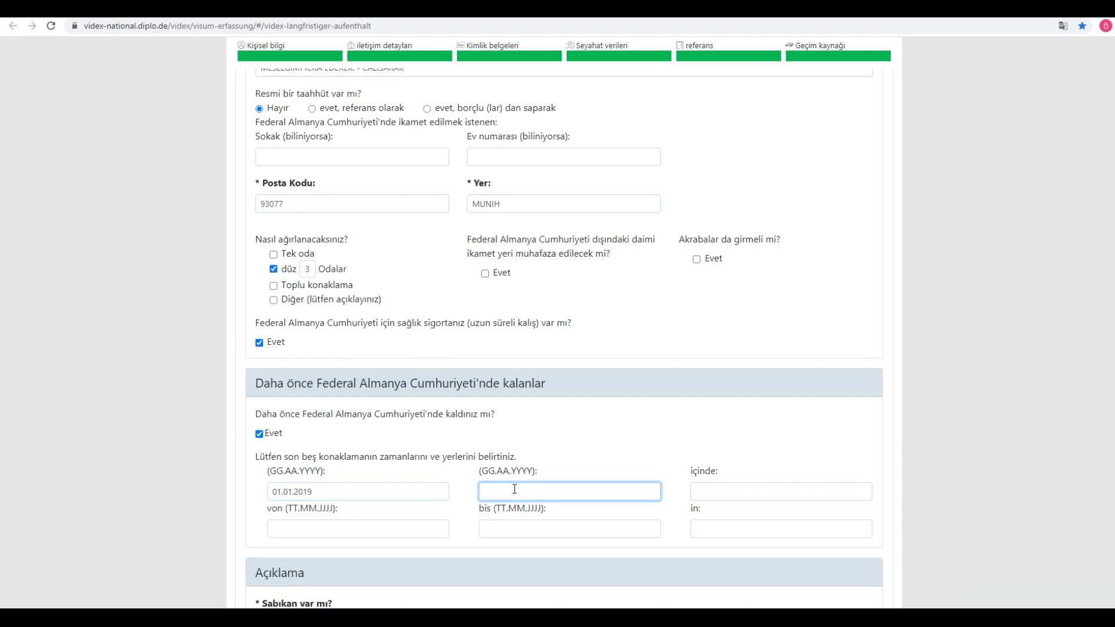
text(01.)
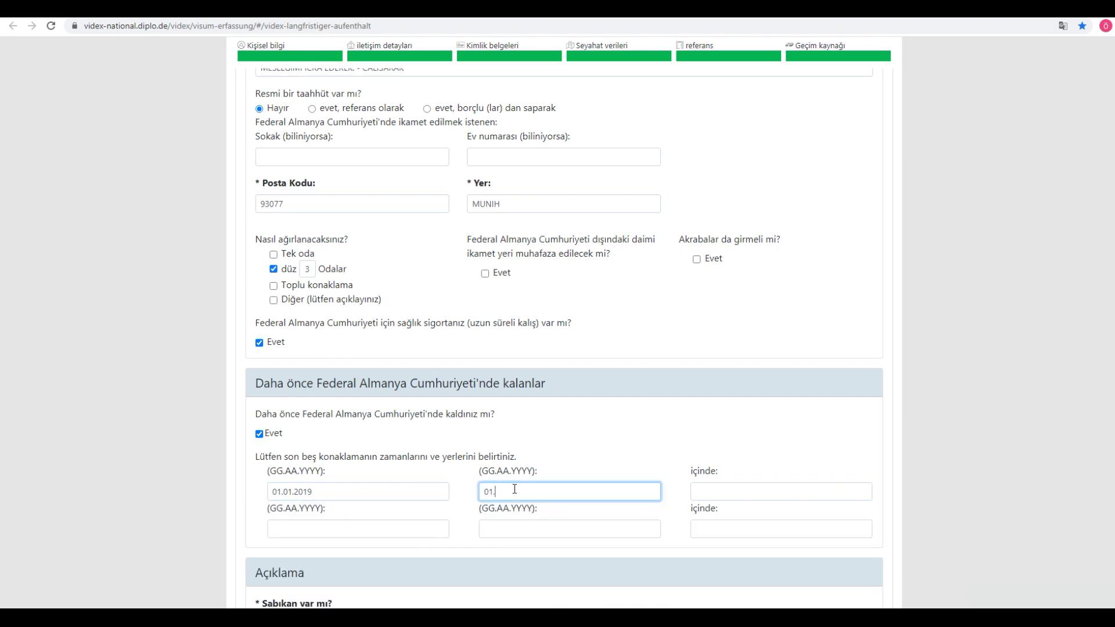
text(03.2019)
Step: Enter the second previous stay as 01.01.2020 to 01.03.2020
click(322, 529)
text(01.01.2020)
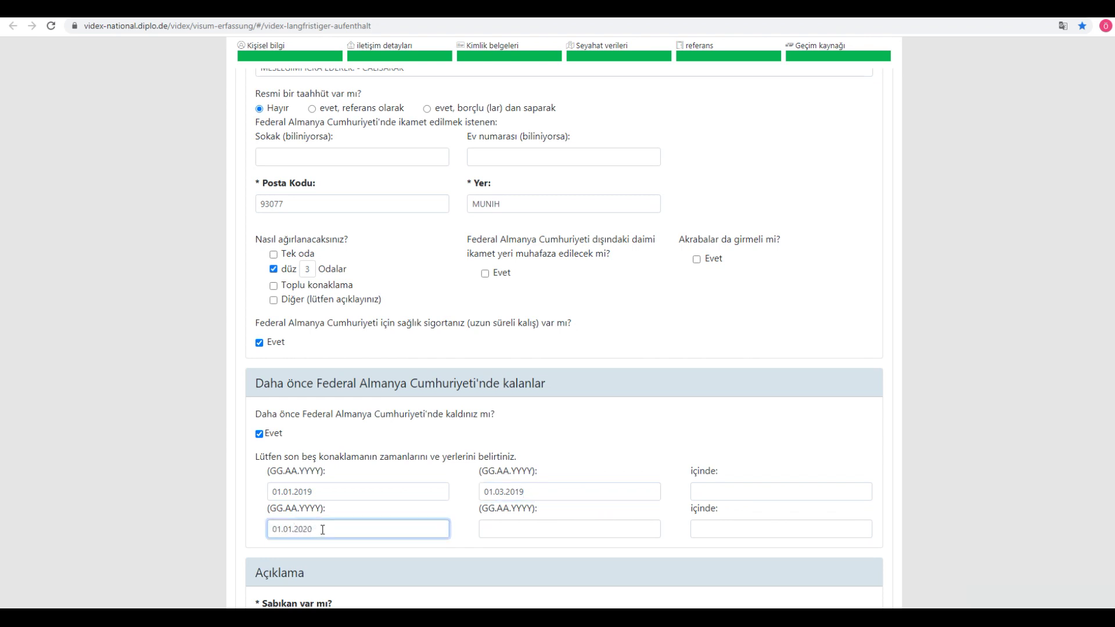
key(Tab)
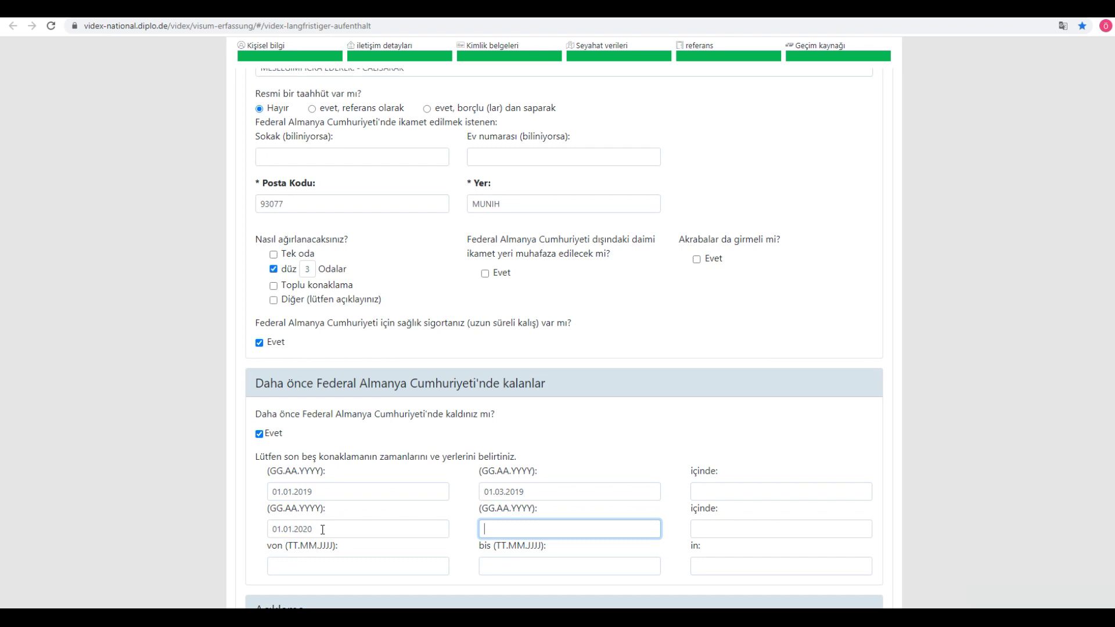
text(01.)
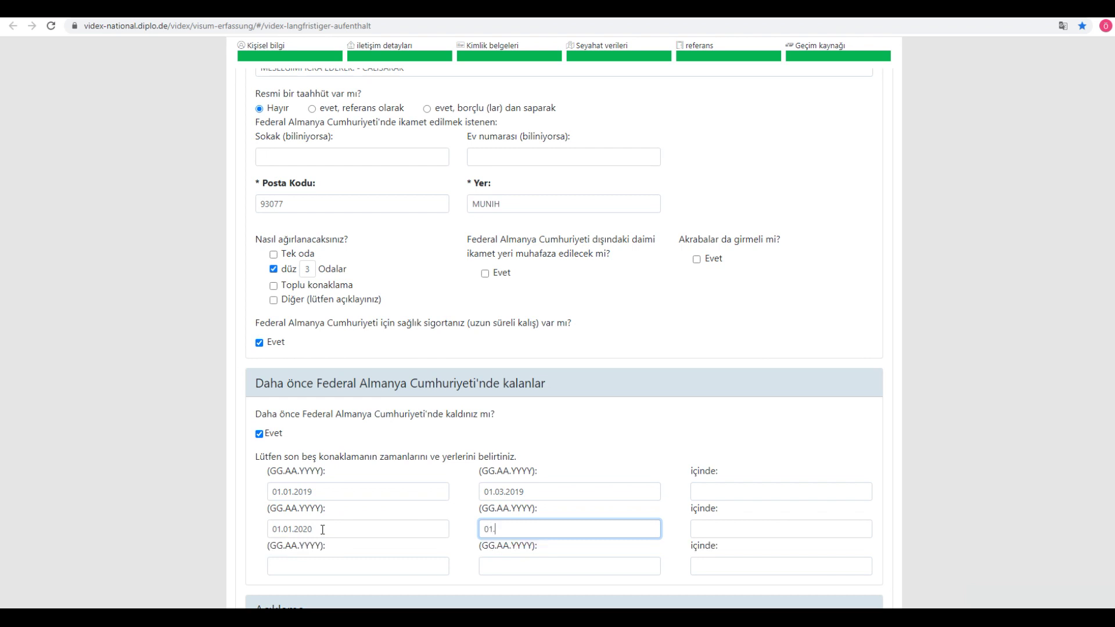
text(03.2020)
click(100, 434)
scroll(158, 437, down, 3)
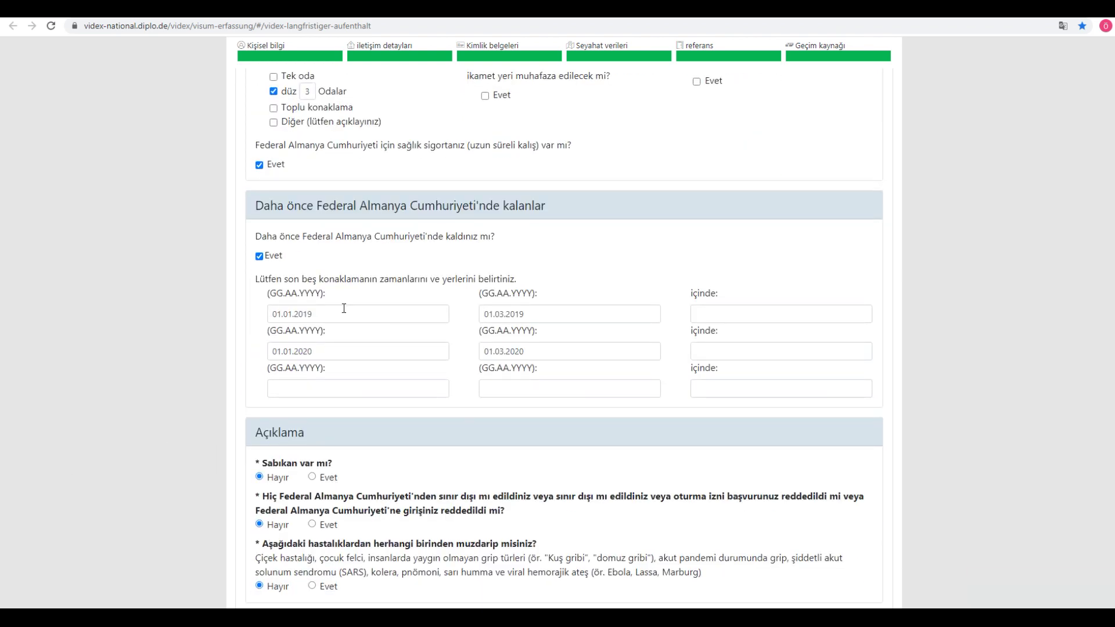
drag(260, 279, 541, 278)
click(542, 277)
scroll(318, 326, down, 3)
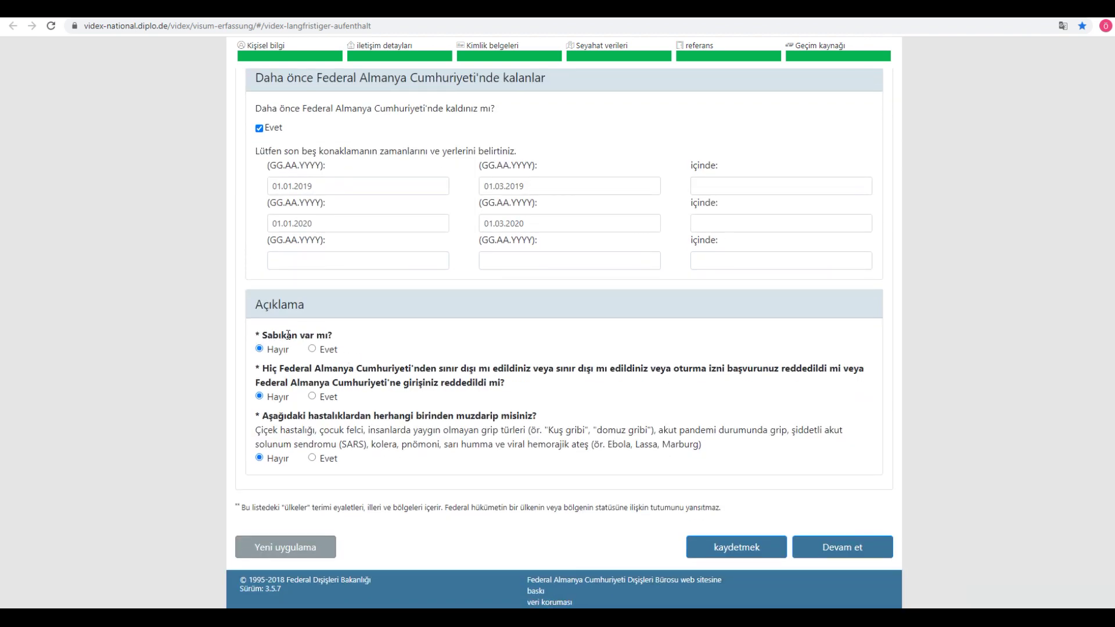
Step: Answer Hayır to the criminal record question
drag(276, 336, 361, 331)
click(266, 350)
click(312, 349)
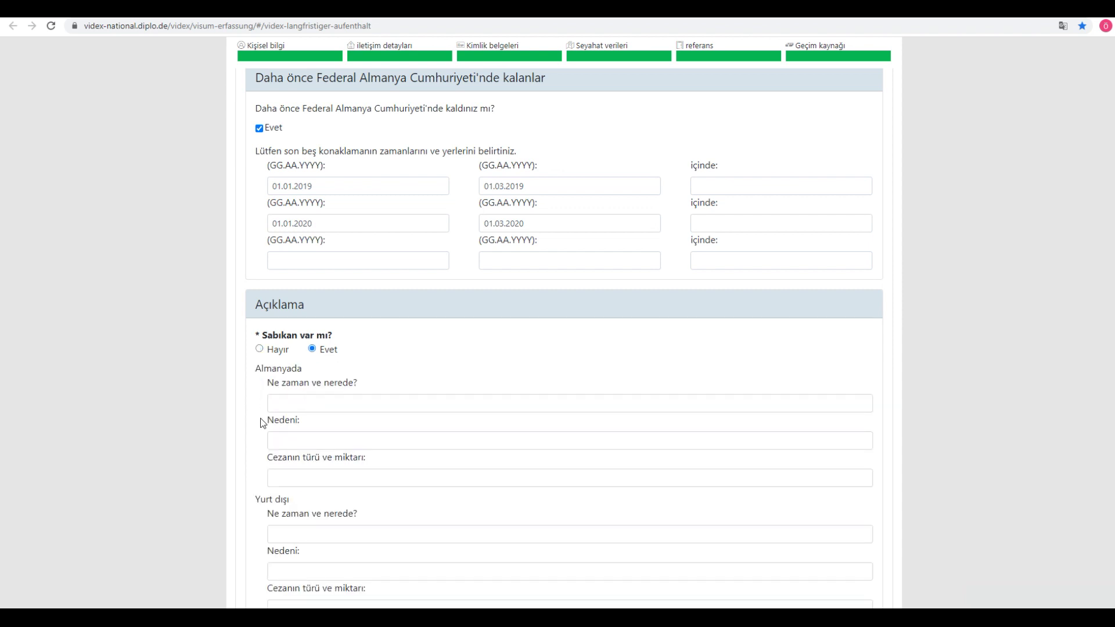
scroll(336, 485, down, 1)
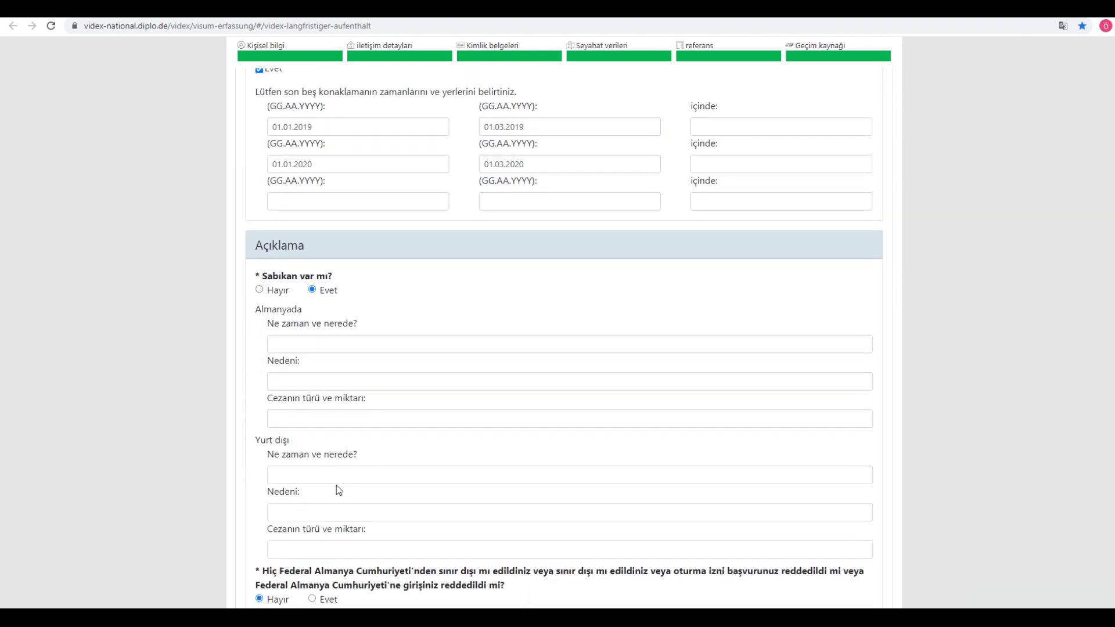
click(259, 289)
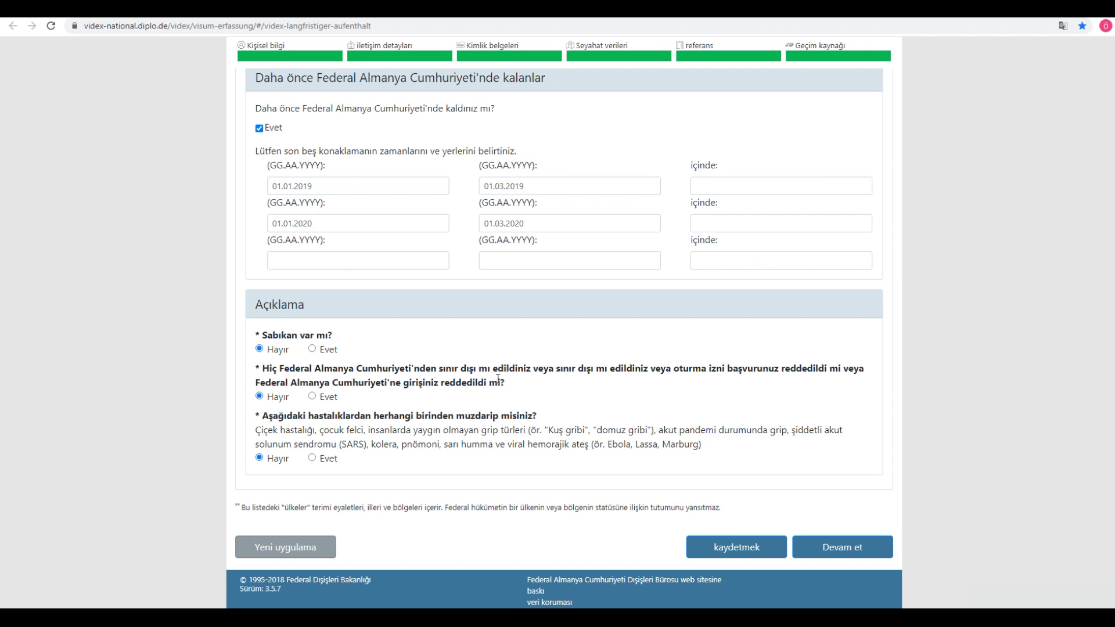
Step: Answer Hayır to the deportation/entry refusal and listed-diseases questions
click(313, 397)
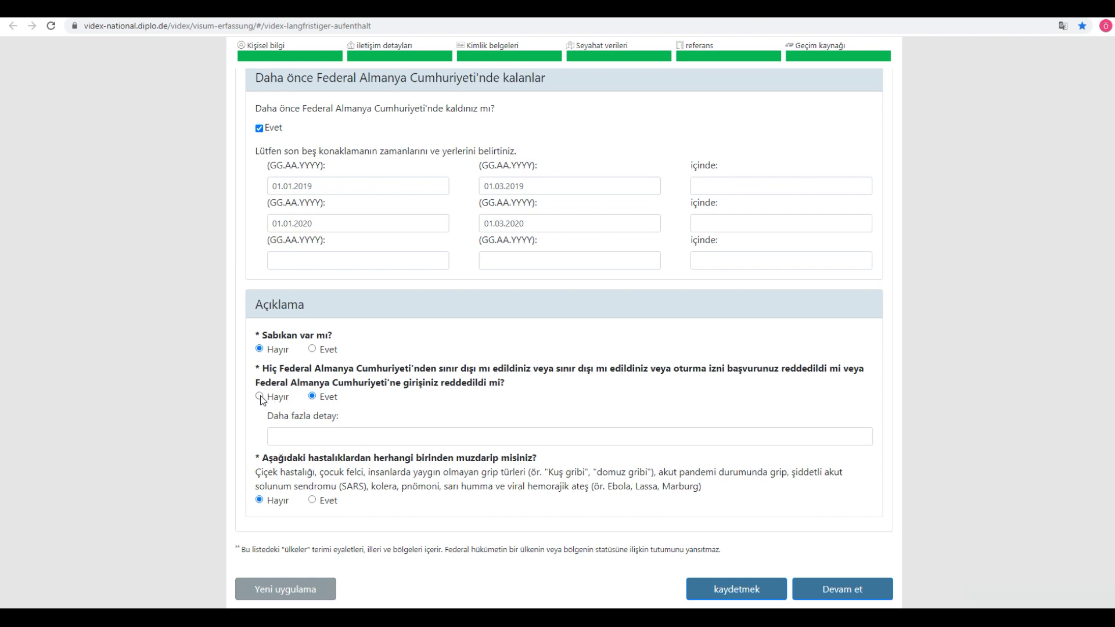
click(260, 401)
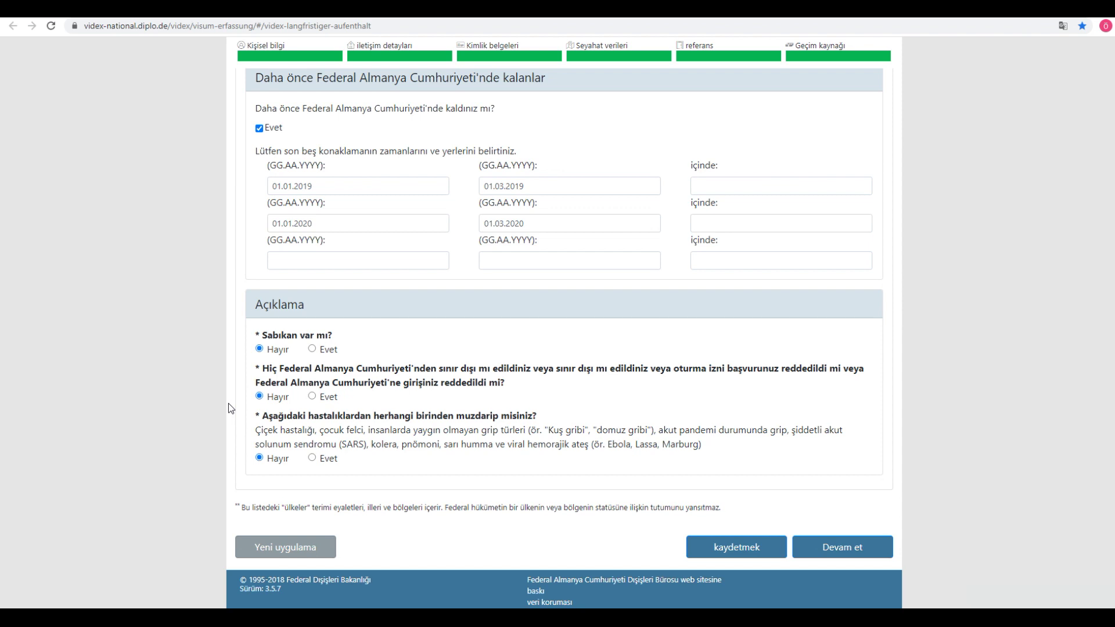
click(314, 397)
click(313, 436)
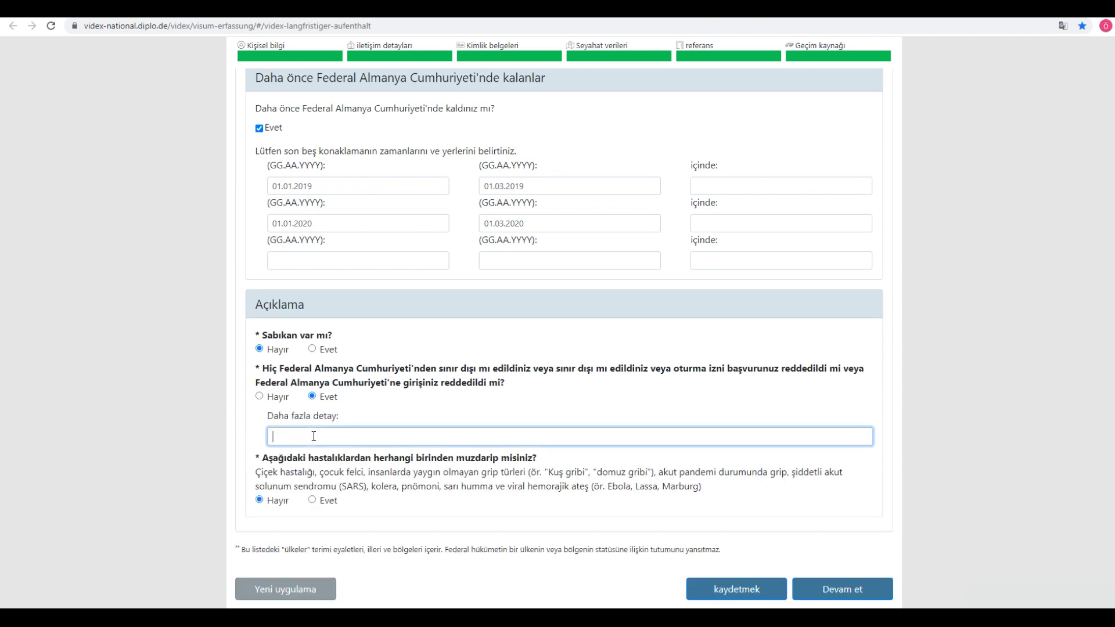
click(261, 397)
click(259, 397)
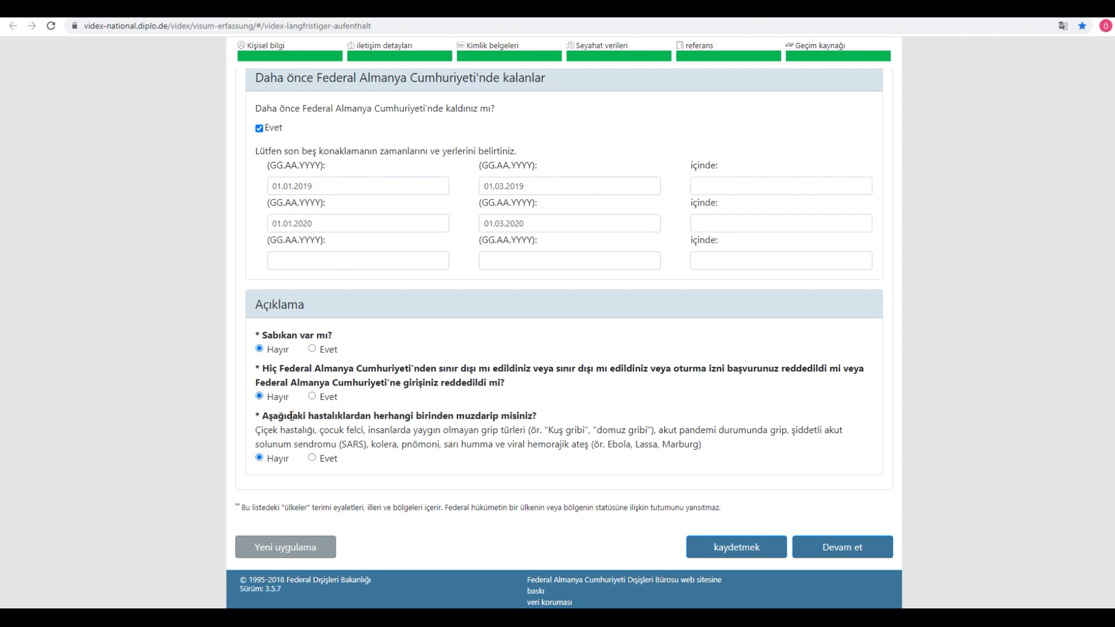
drag(272, 417, 558, 422)
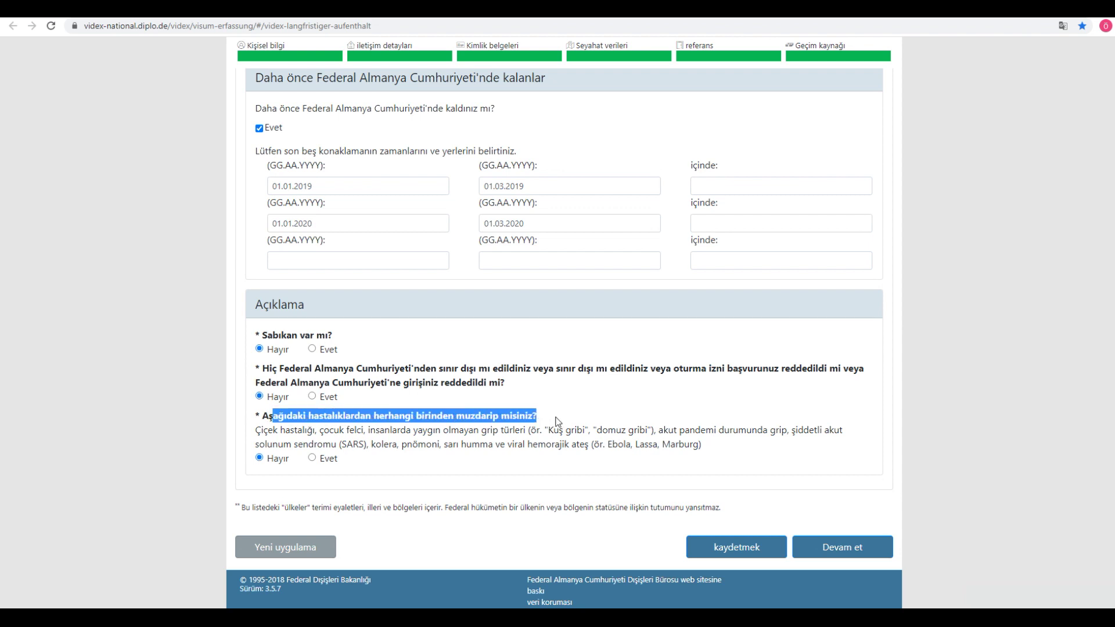
click(131, 412)
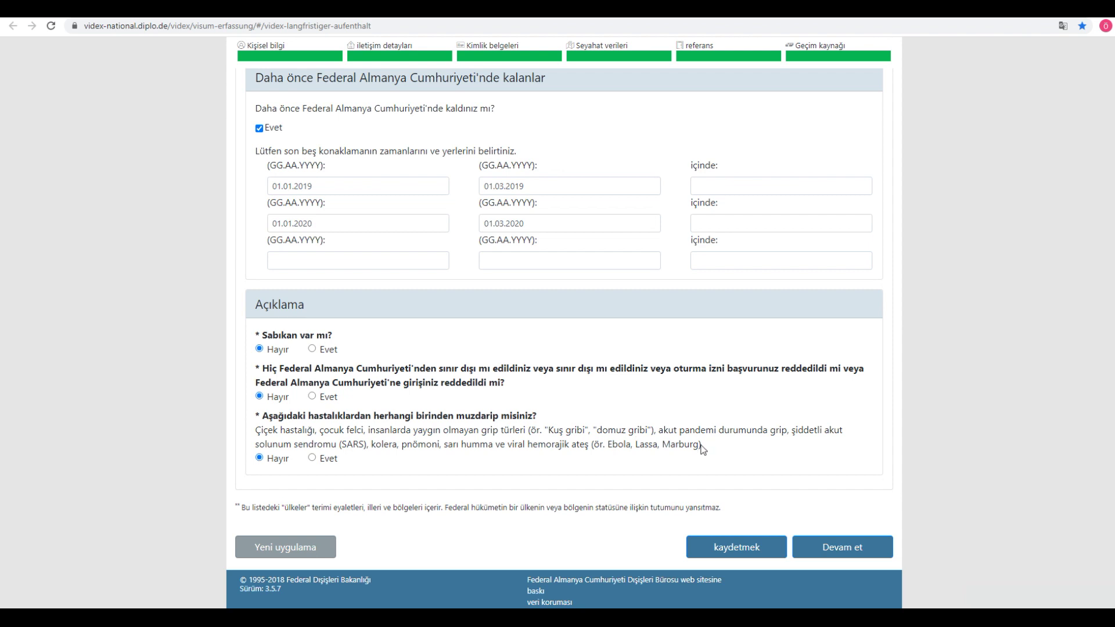
click(313, 459)
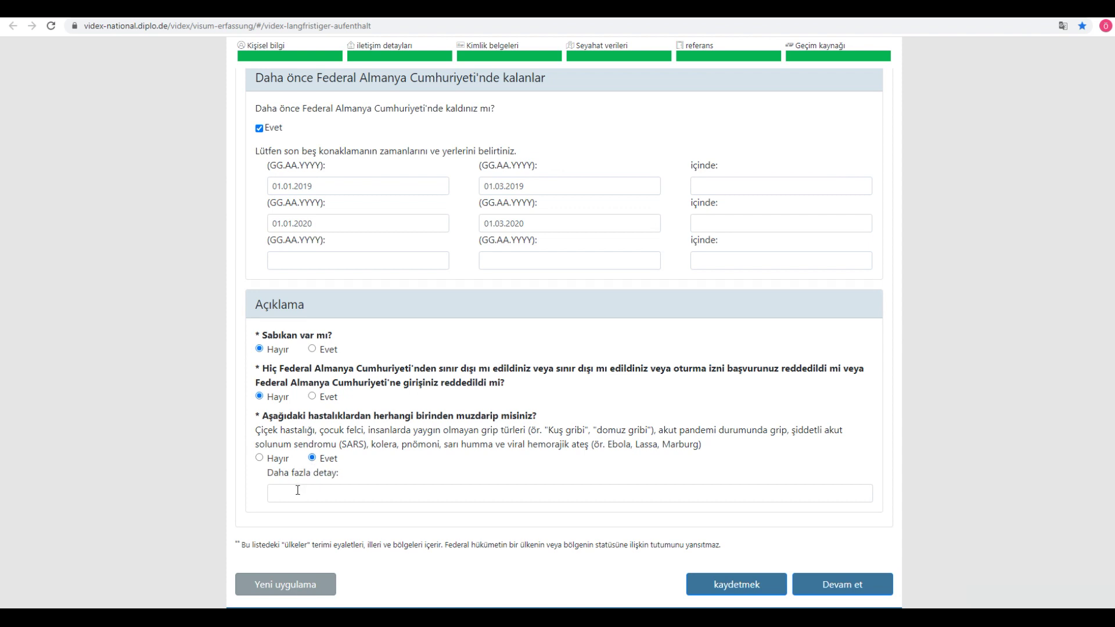
click(259, 459)
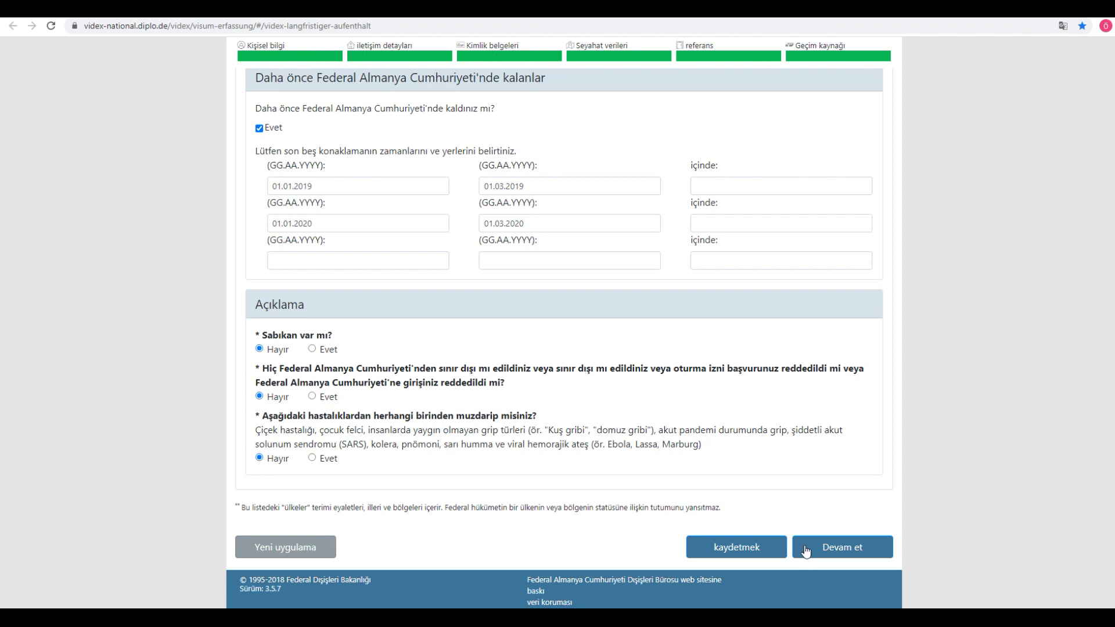
Step: Download the application data file and the Visumantrag PDF, then open the PDF
click(737, 551)
click(736, 546)
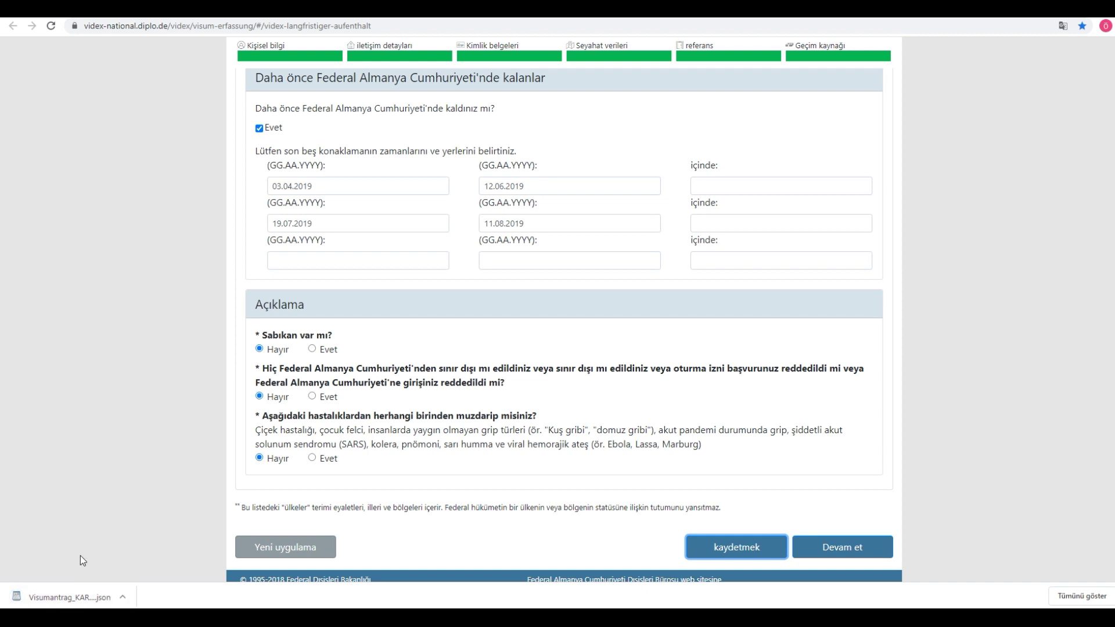
click(844, 552)
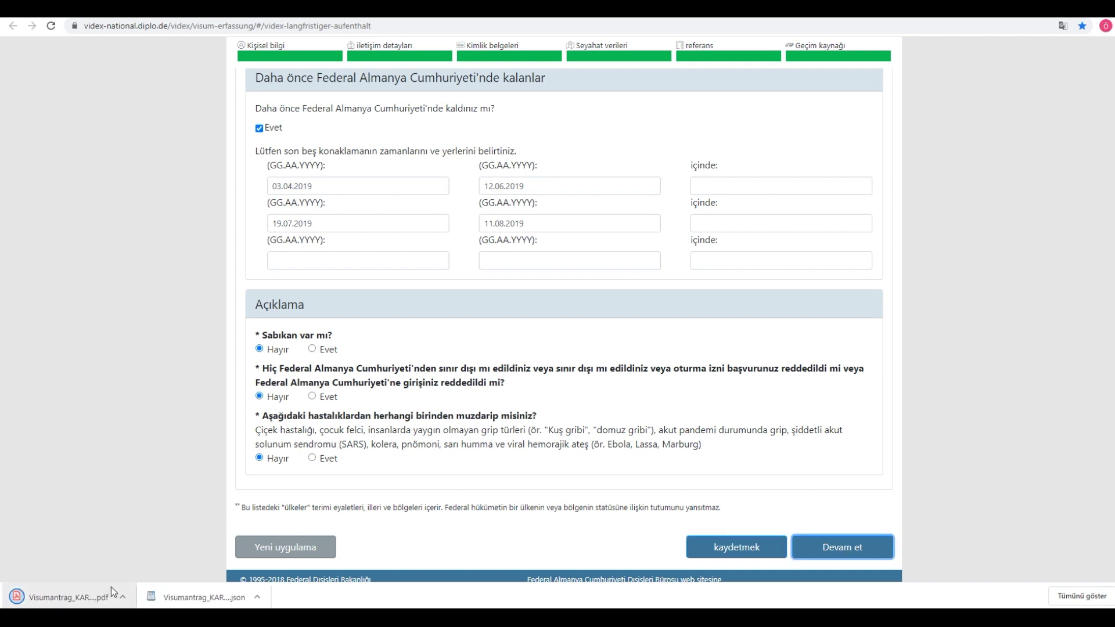
click(64, 598)
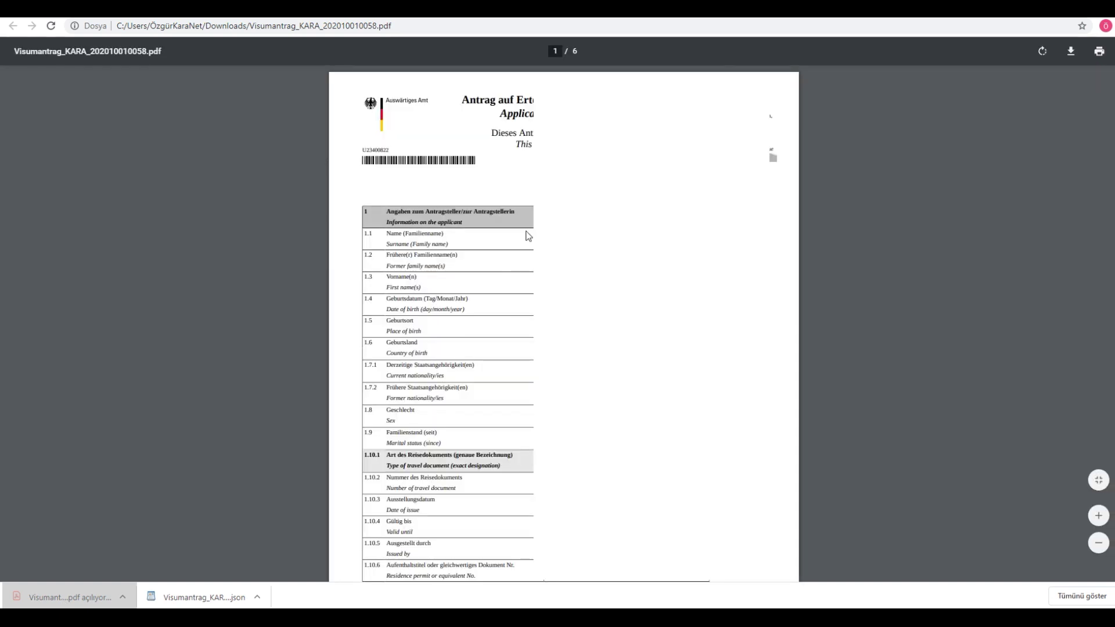
Step: Review the six-page Visumantrag PDF, highlighting question 16, then return to VIDEX
scroll(526, 241, down, 15)
scroll(532, 249, down, 20)
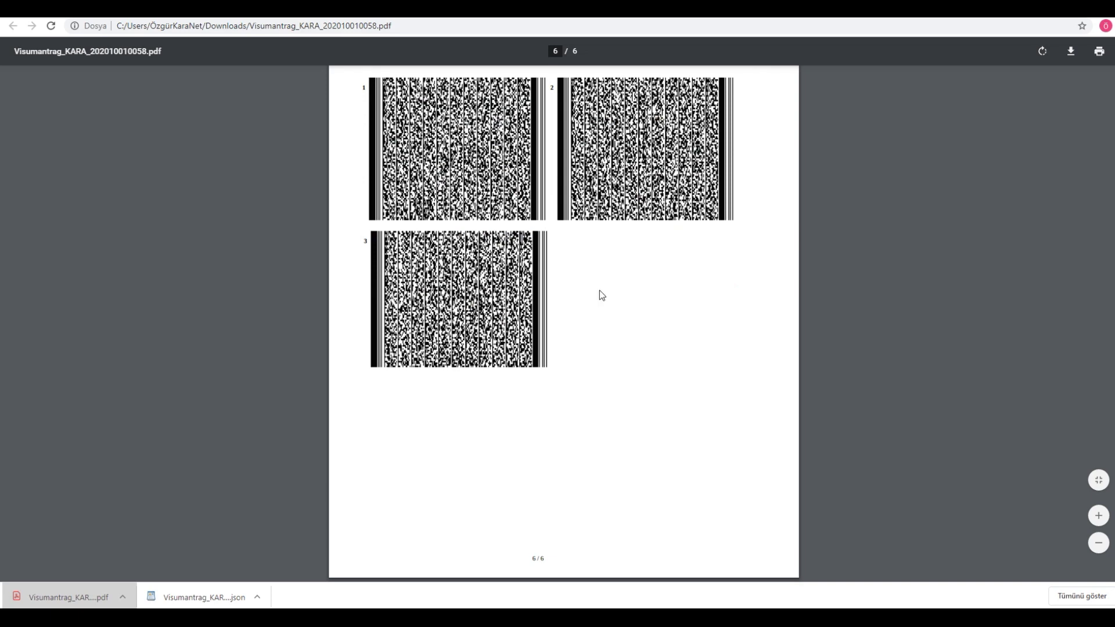
scroll(599, 290, up, 6)
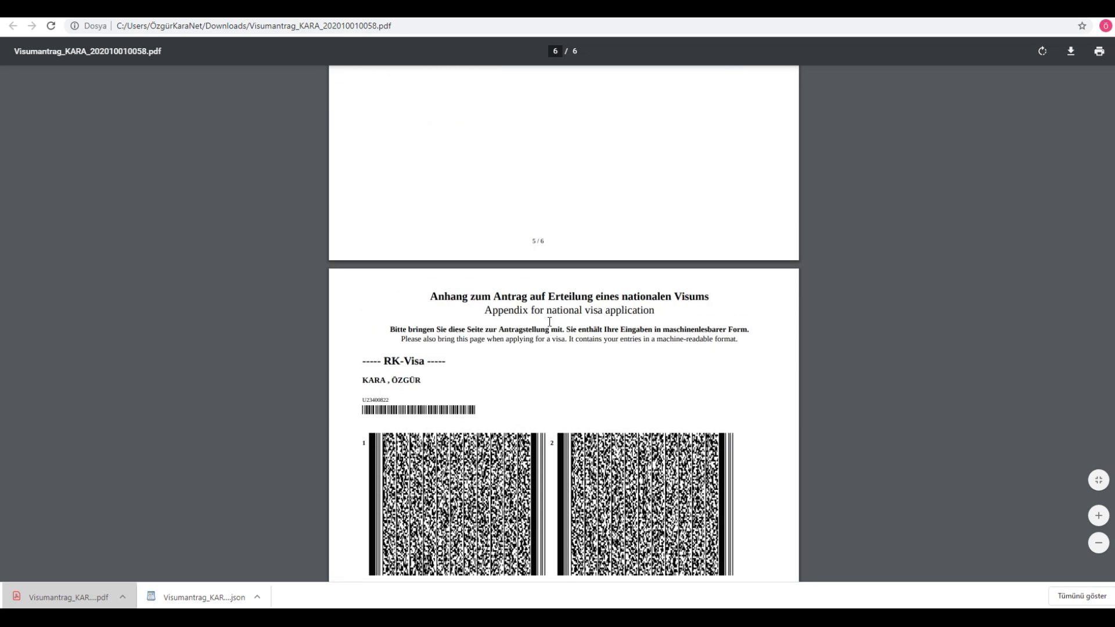
scroll(549, 321, up, 5)
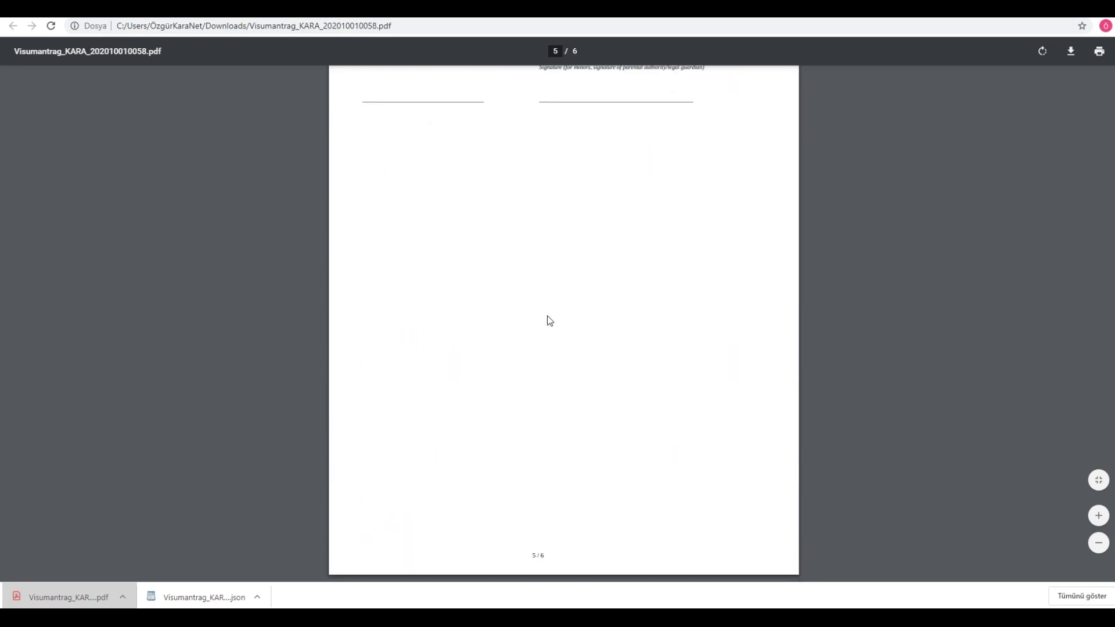
scroll(547, 316, up, 3)
scroll(542, 313, up, 3)
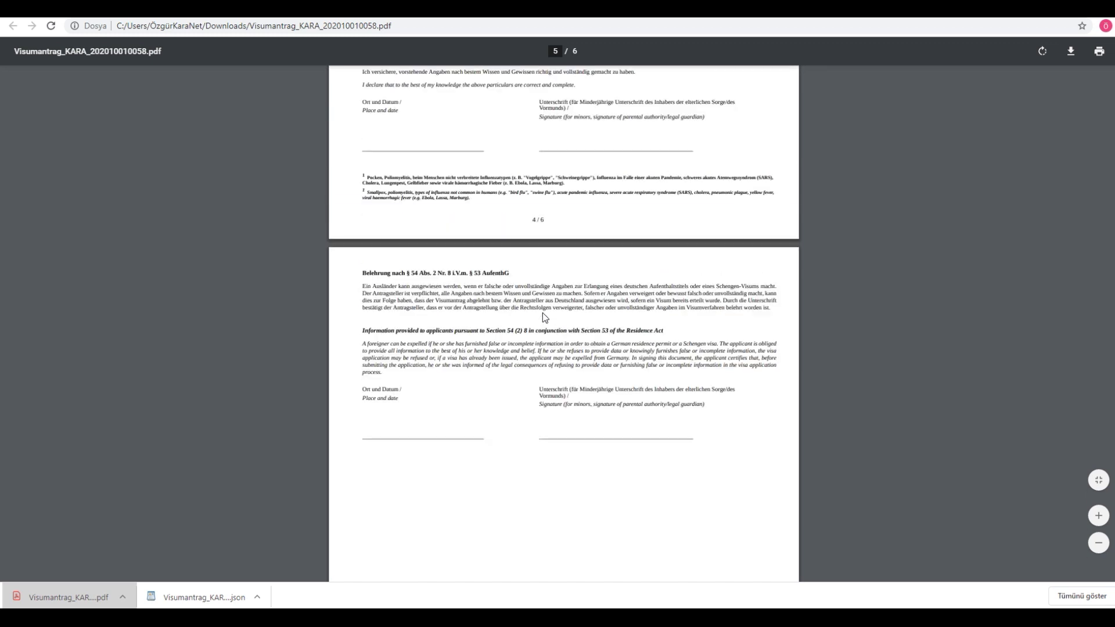
scroll(544, 317, up, 2)
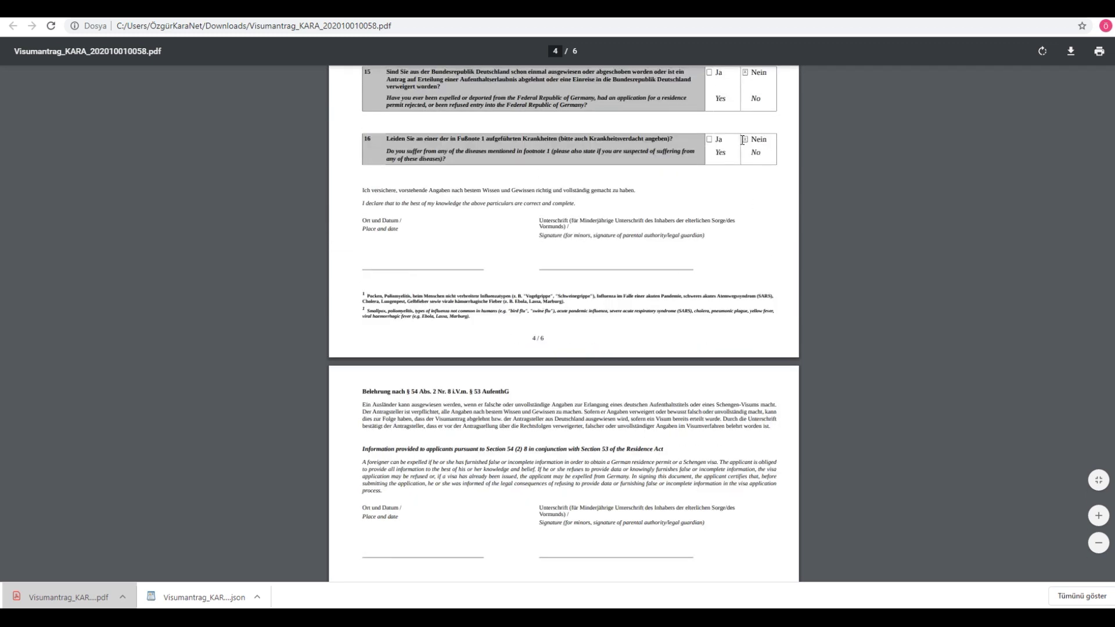
scroll(721, 177, up, 1)
drag(444, 201, 605, 204)
scroll(391, 160, up, 3)
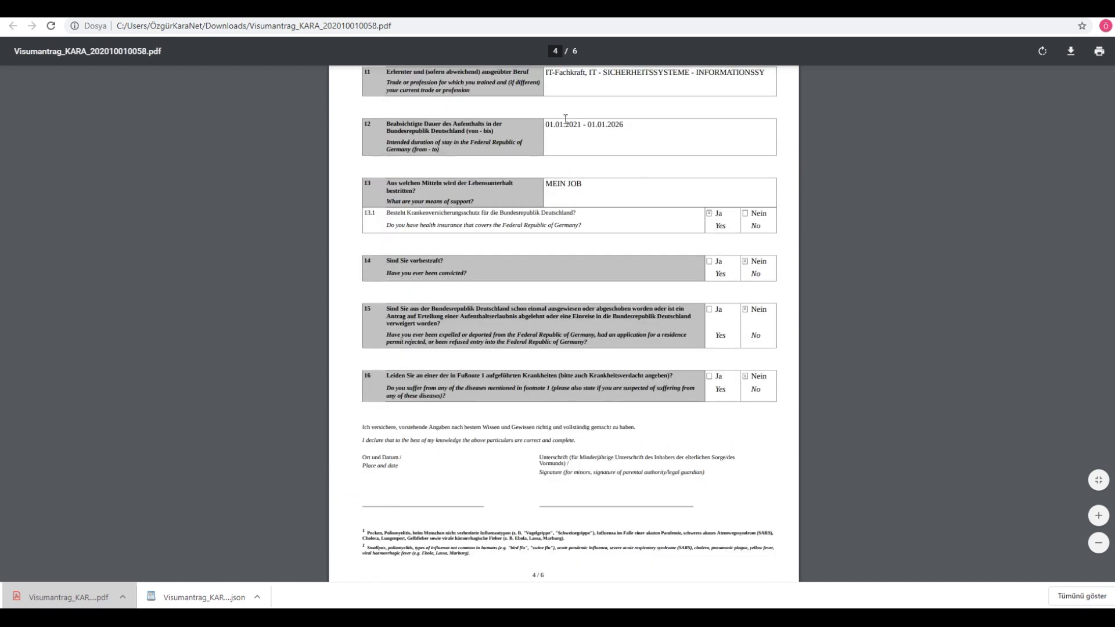
scroll(575, 186, down, 3)
scroll(574, 198, down, 3)
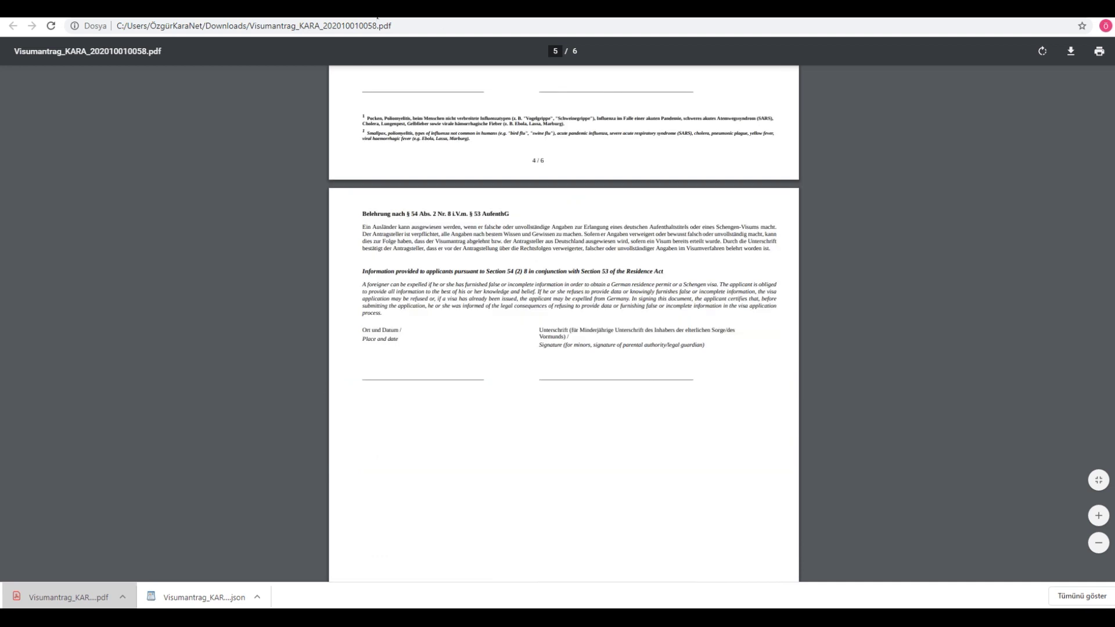
click(377, 18)
Step: Reload the form, start a blank Yeni uygulama confirming the discard, and bring up Verileri içe aktar
click(461, 27)
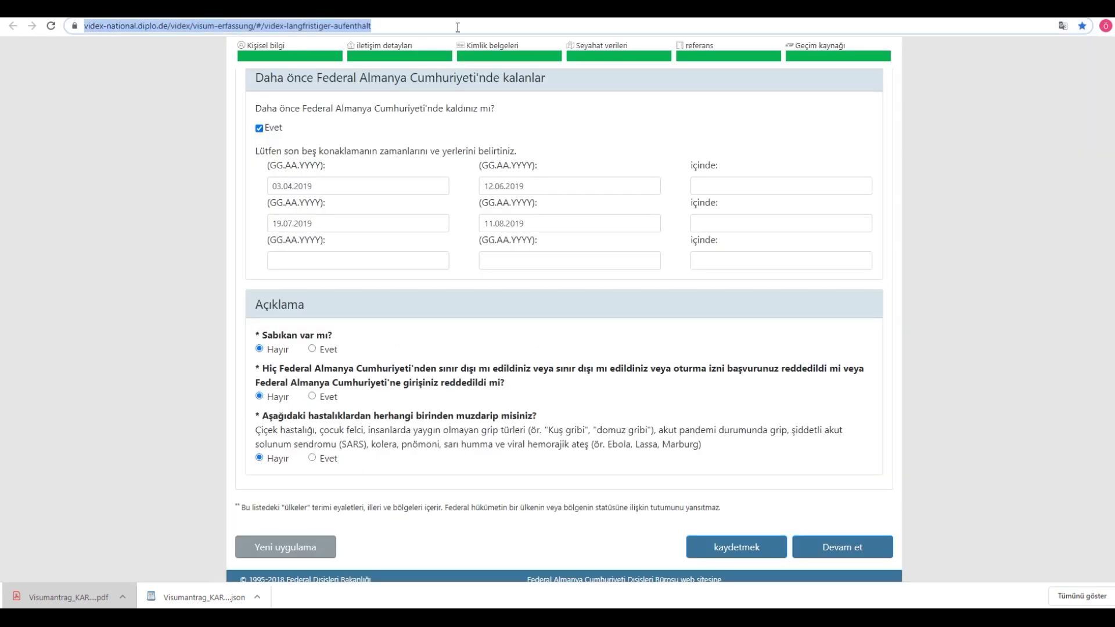
key(Return)
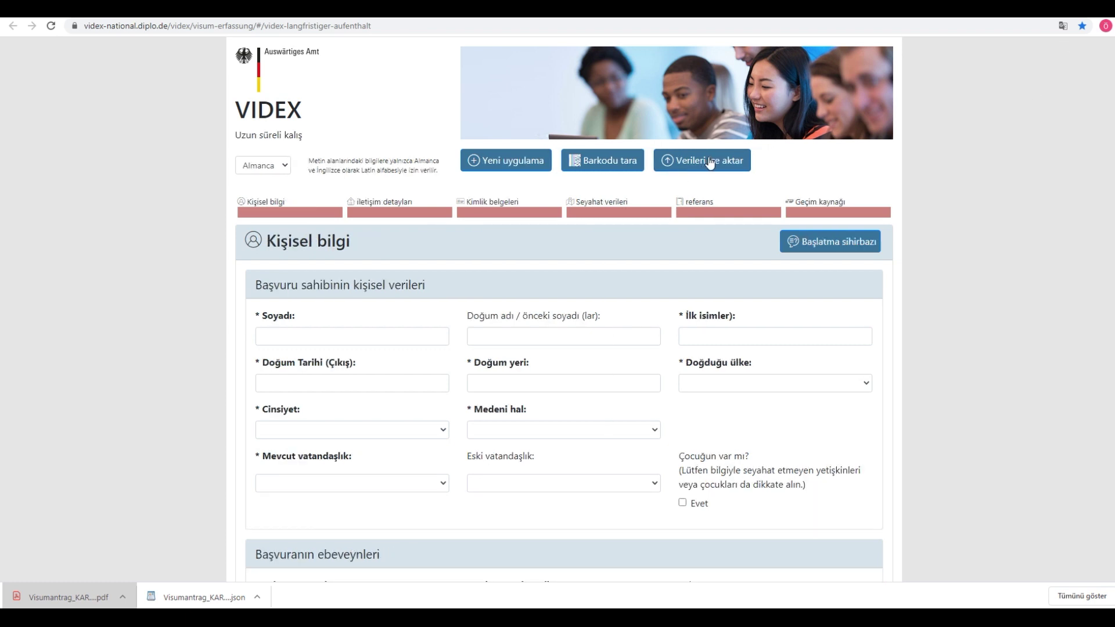
click(507, 163)
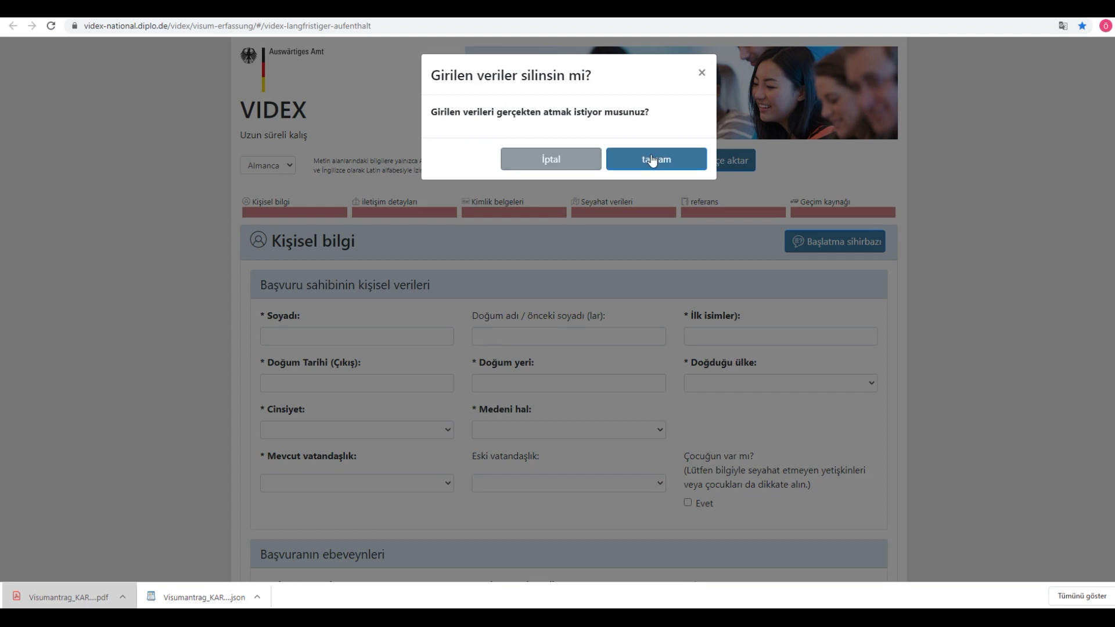
click(633, 160)
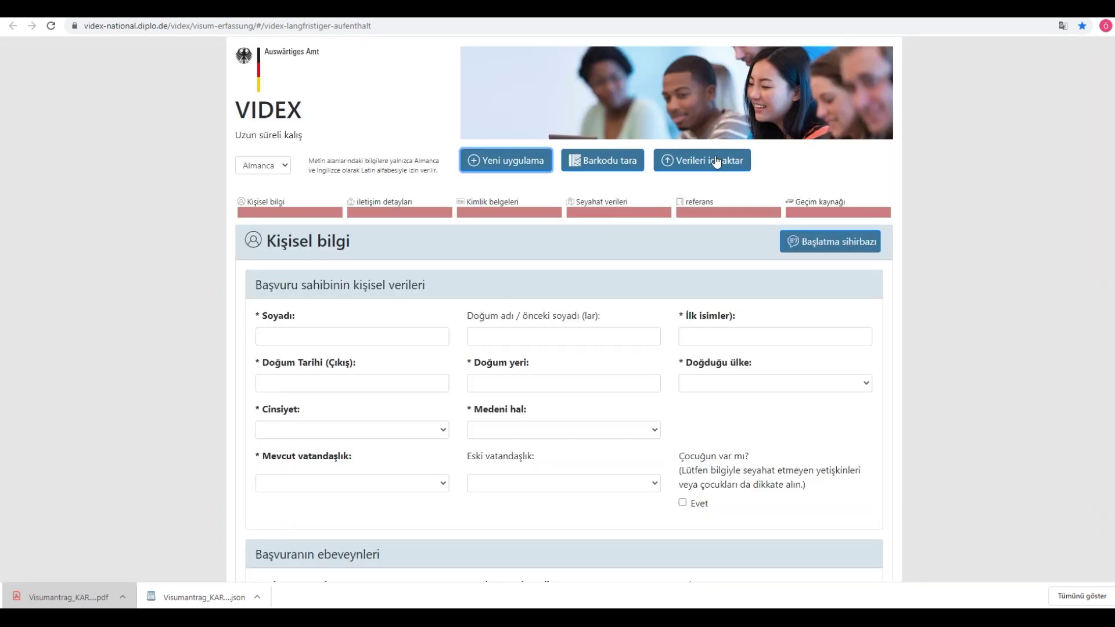
click(671, 167)
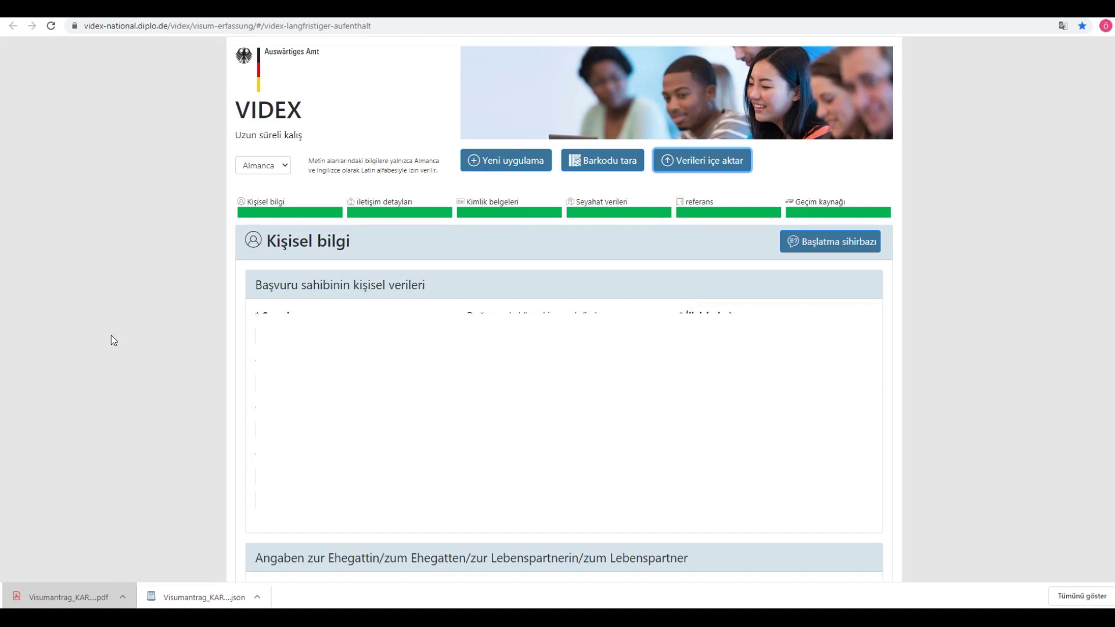
Step: Check the restored stay dates in the imported form, then reload the page
scroll(372, 180, down, 20)
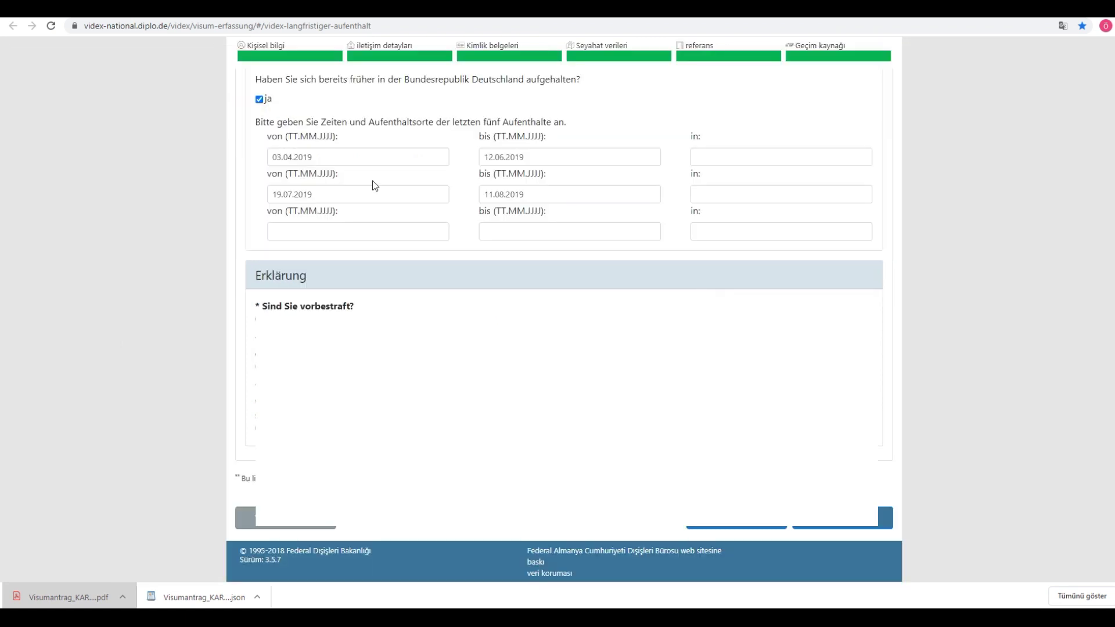
scroll(372, 180, up, 3)
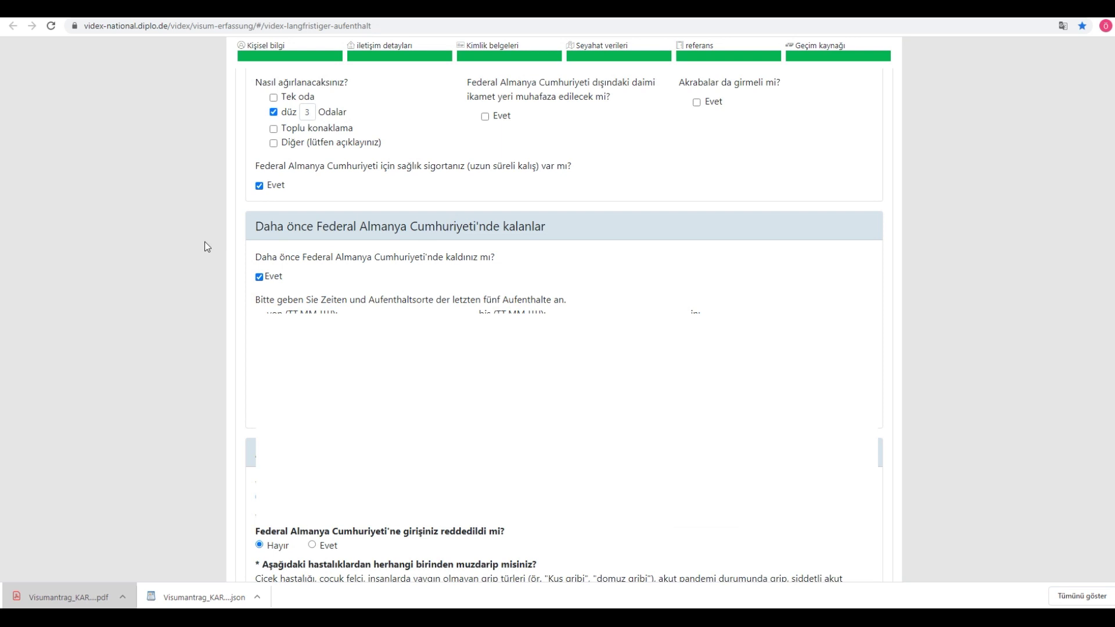
scroll(171, 286, down, 3)
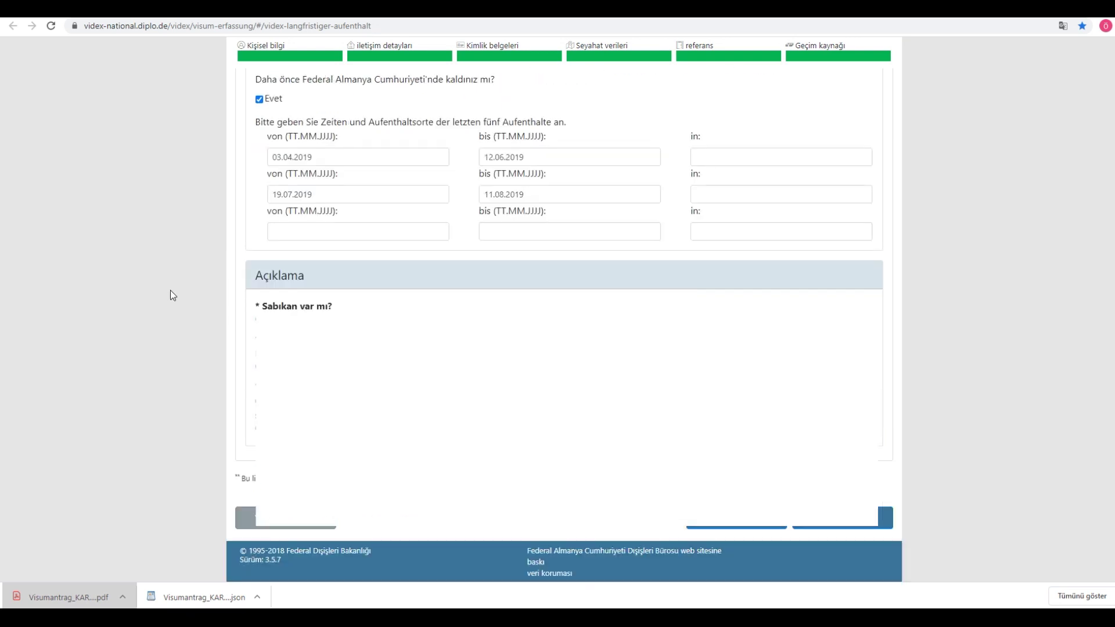
scroll(168, 294, up, 8)
scroll(168, 294, down, 8)
click(54, 28)
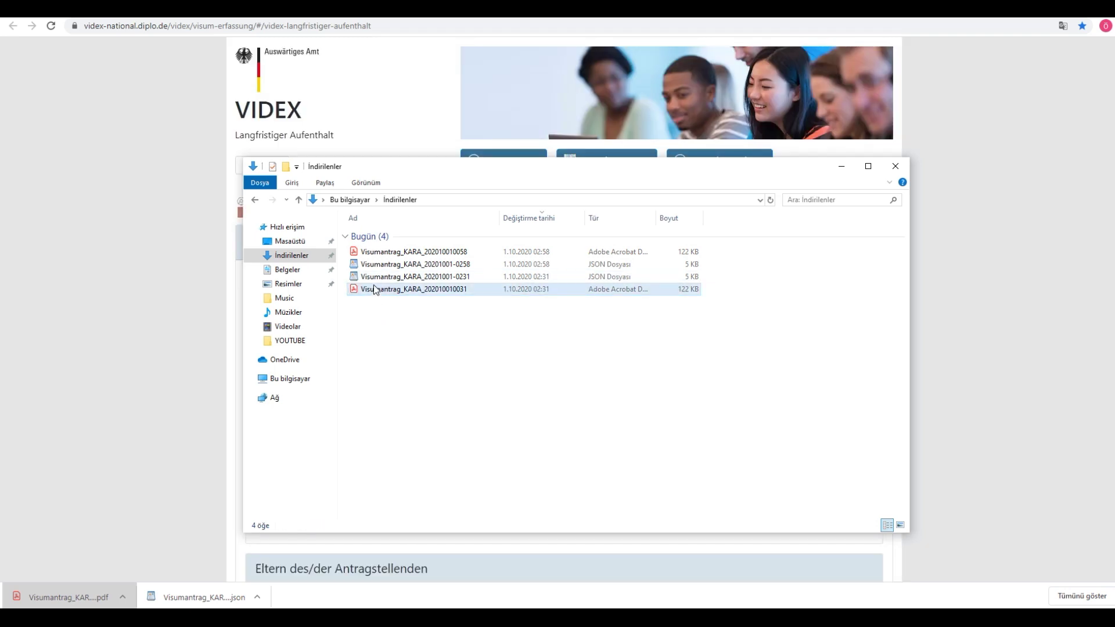
Step: Check the saved application JSON and PDF in Downloads, then return to the Gmail visa checklist attachment
click(378, 278)
click(389, 289)
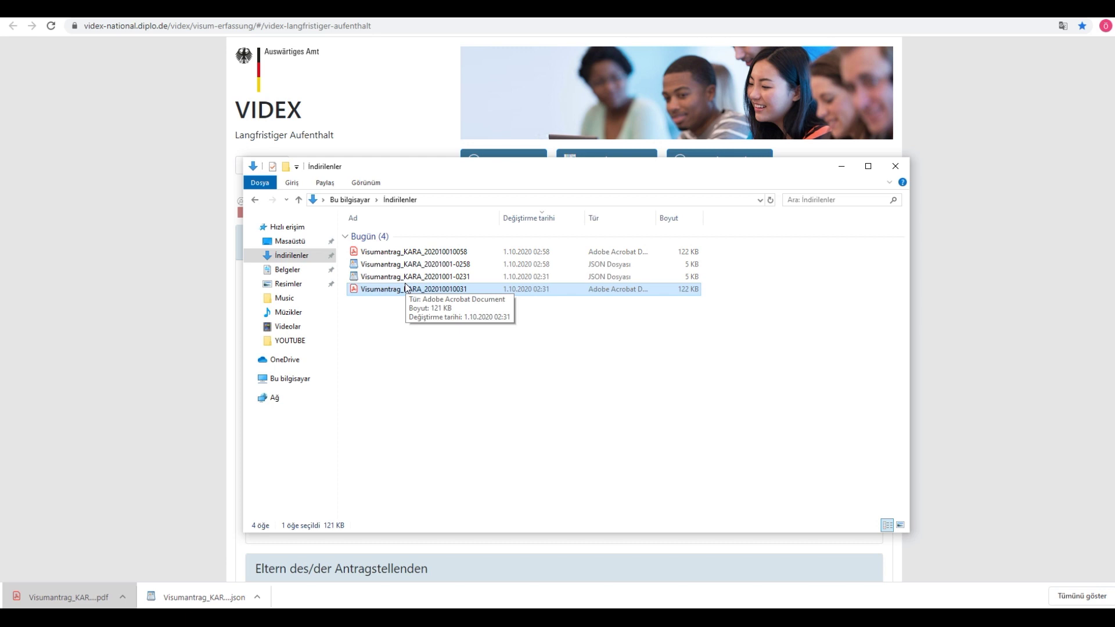
drag(526, 172, 519, 160)
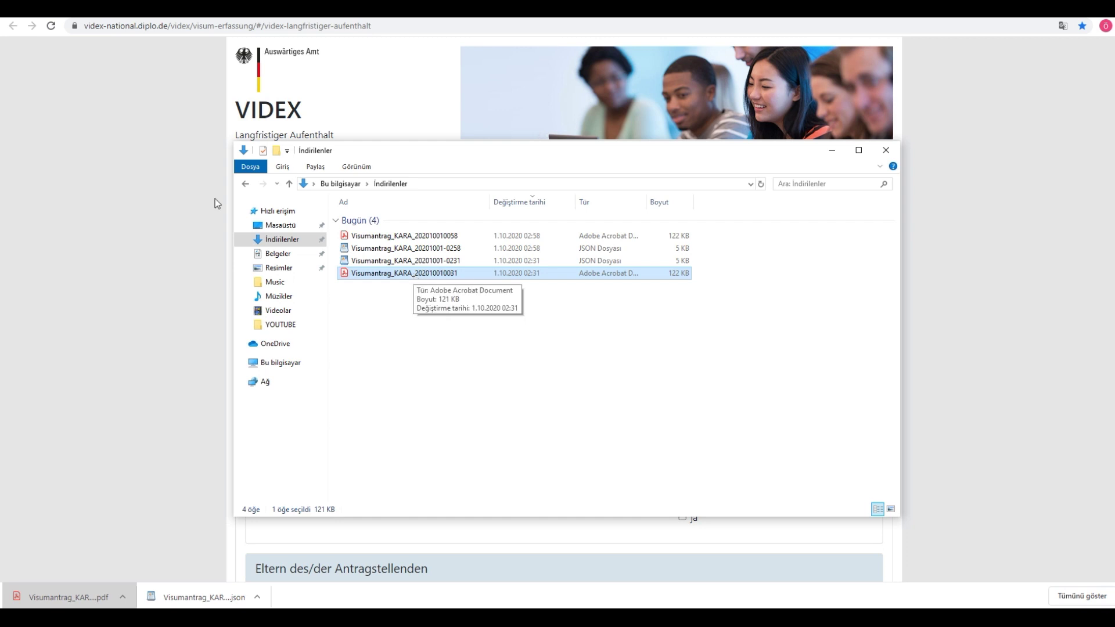
click(87, 168)
key(ctrl+Tab)
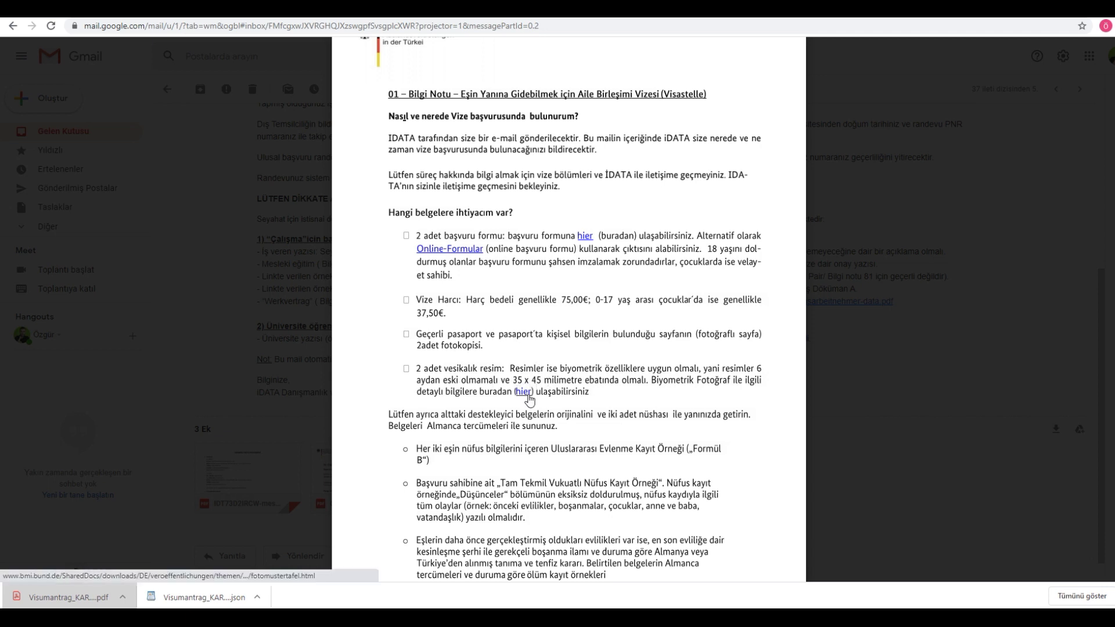
click(523, 392)
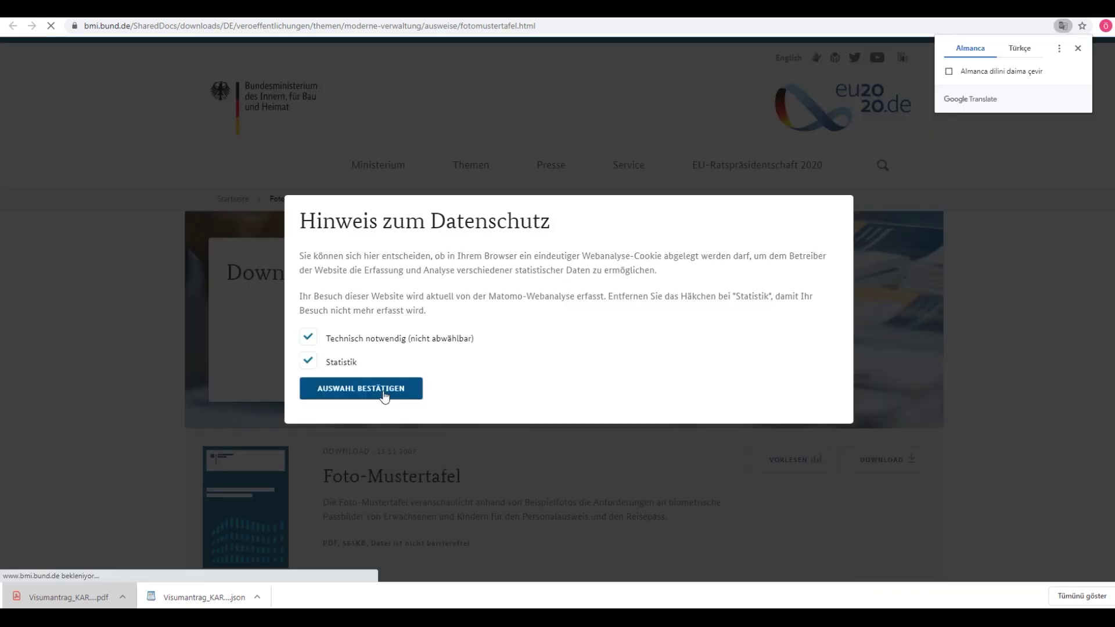
key(alt+Left)
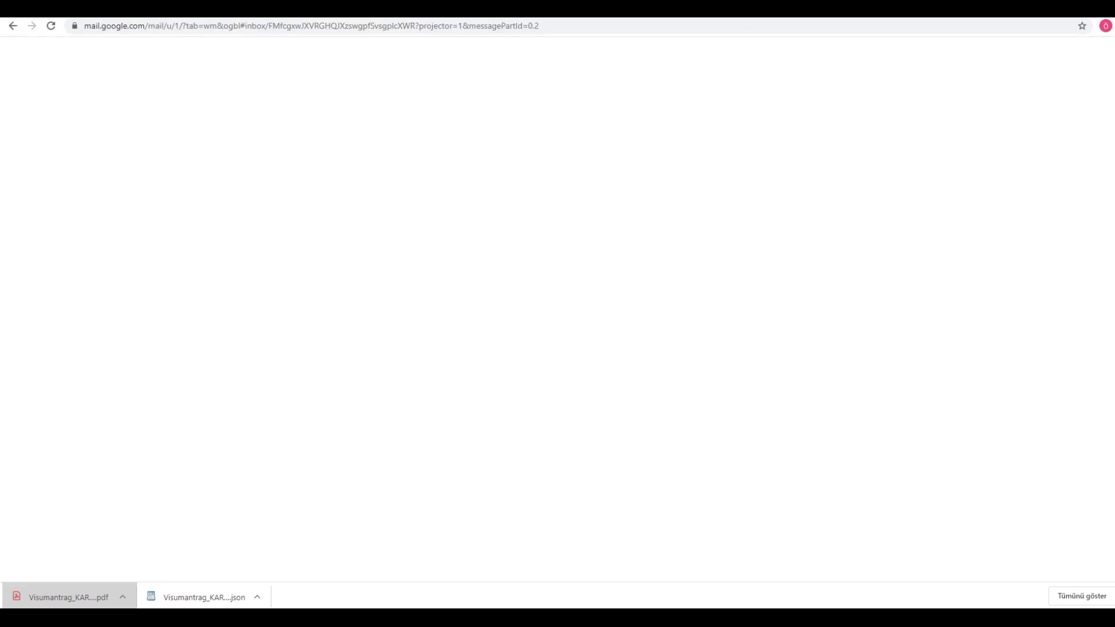
scroll(468, 447, down, 2)
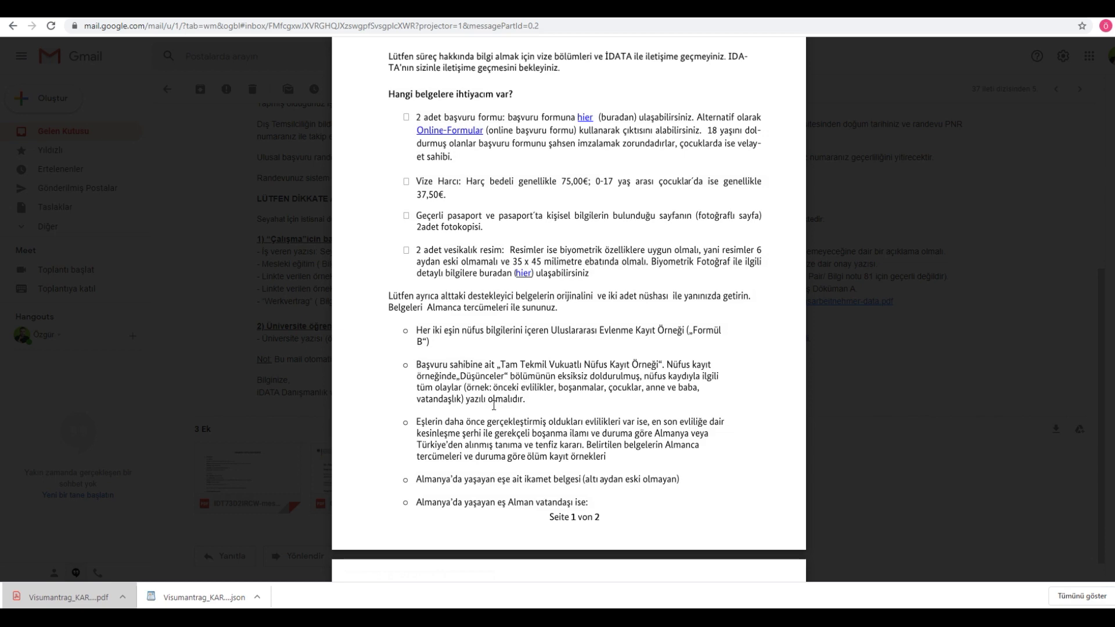
Step: Scroll the family-reunion PDF down to page 2's A1 German certificate requirements and exemptions
scroll(493, 406, down, 1)
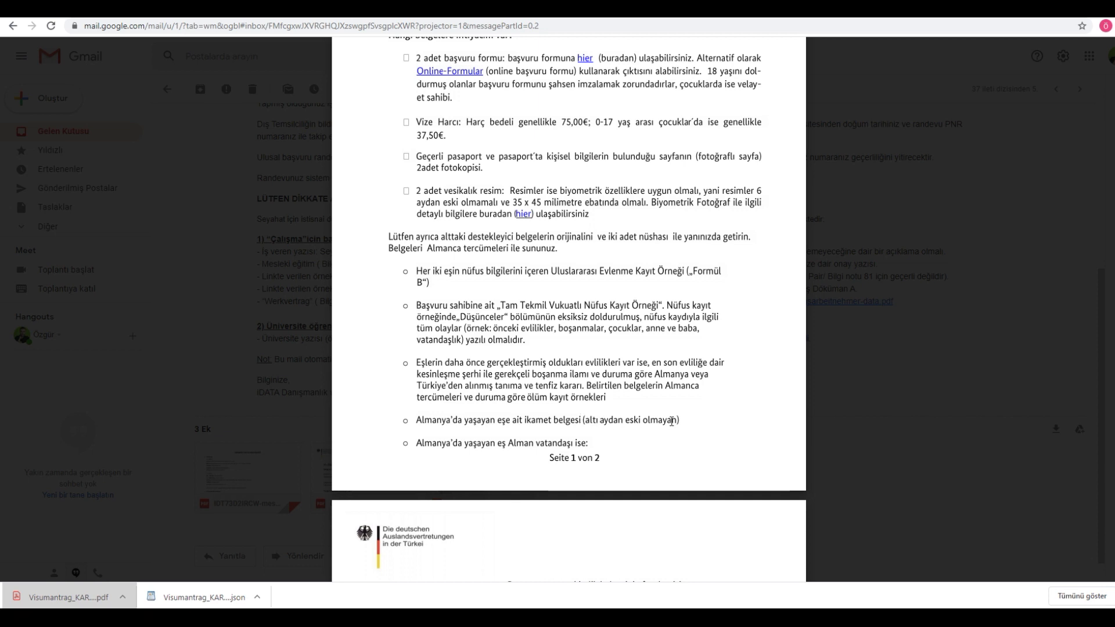
scroll(497, 428, down, 1)
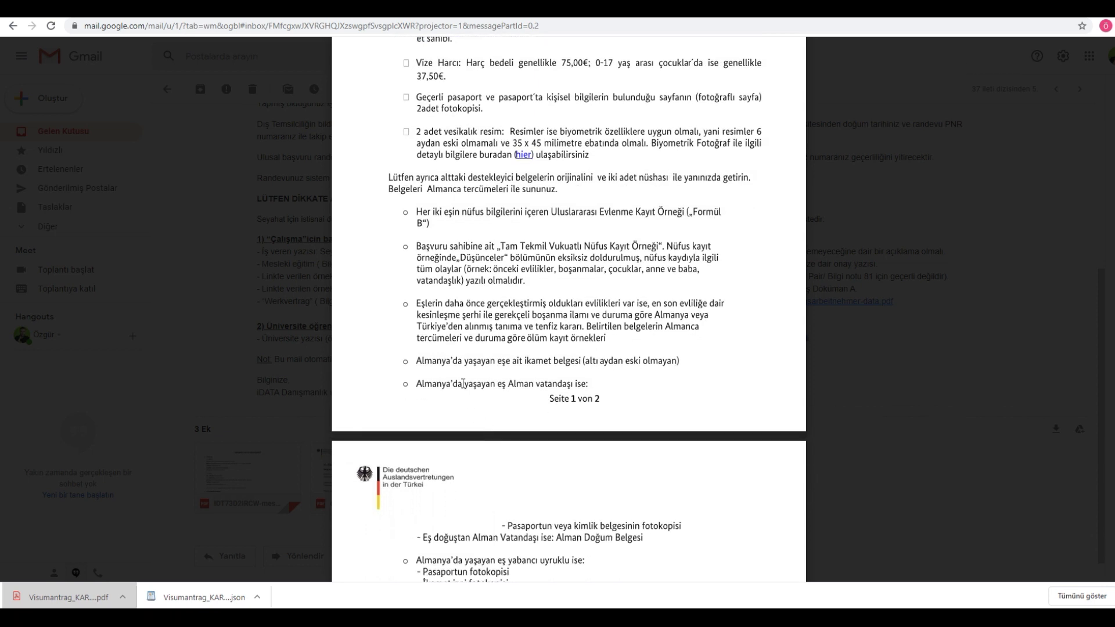
scroll(580, 385, down, 3)
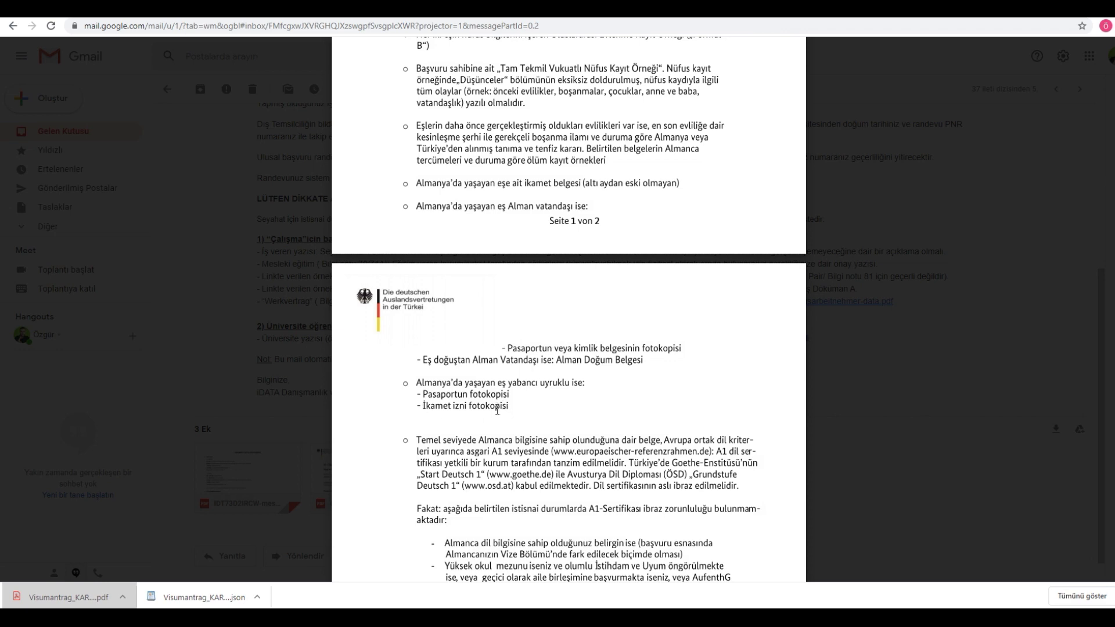
scroll(497, 419, down, 3)
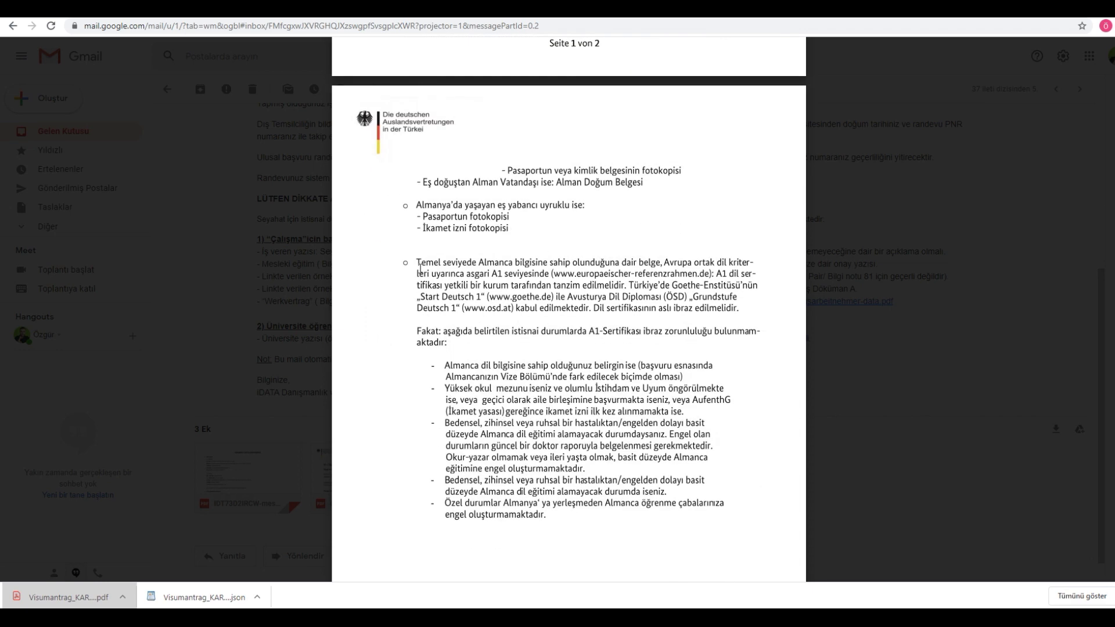
Step: Scroll back to the top of the PDF preview and close it to return to the IDATA email
mouse_move(593, 530)
scroll(599, 308, up, 10)
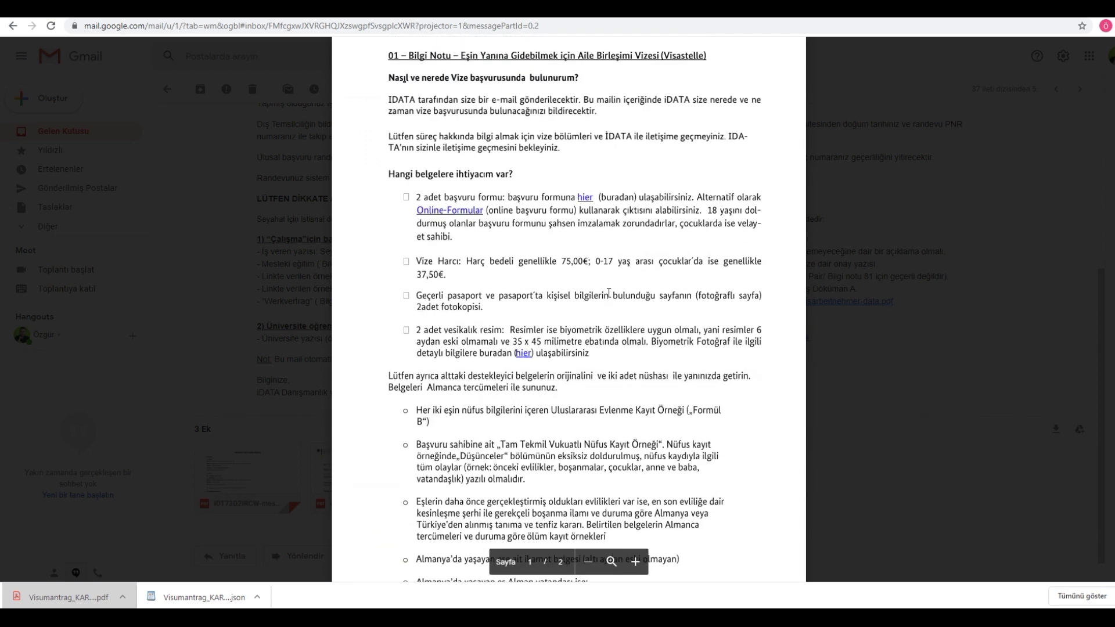
click(879, 169)
scroll(421, 316, down, 1)
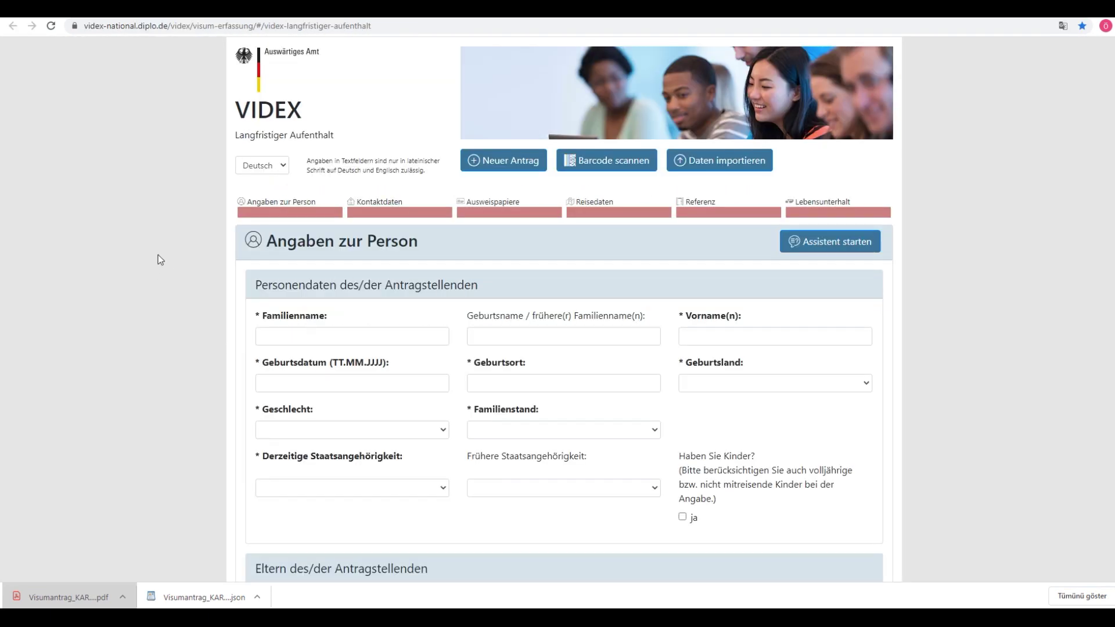
Step: Translate the VIDEX long-stay visa form into Türkçe and select the Soyadı field
click(1063, 27)
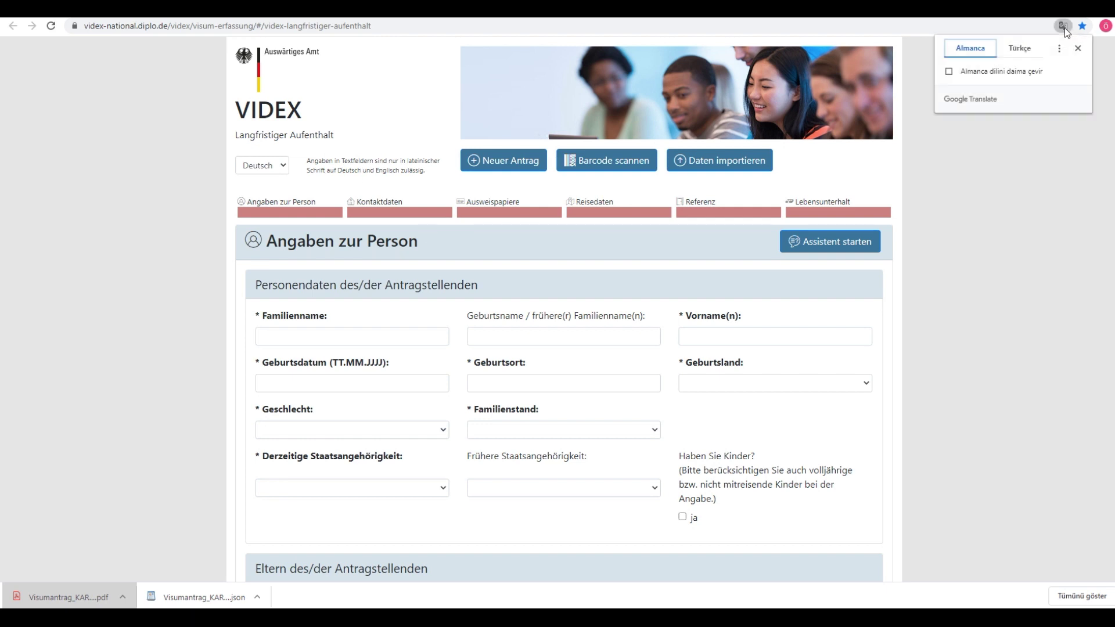
click(1023, 50)
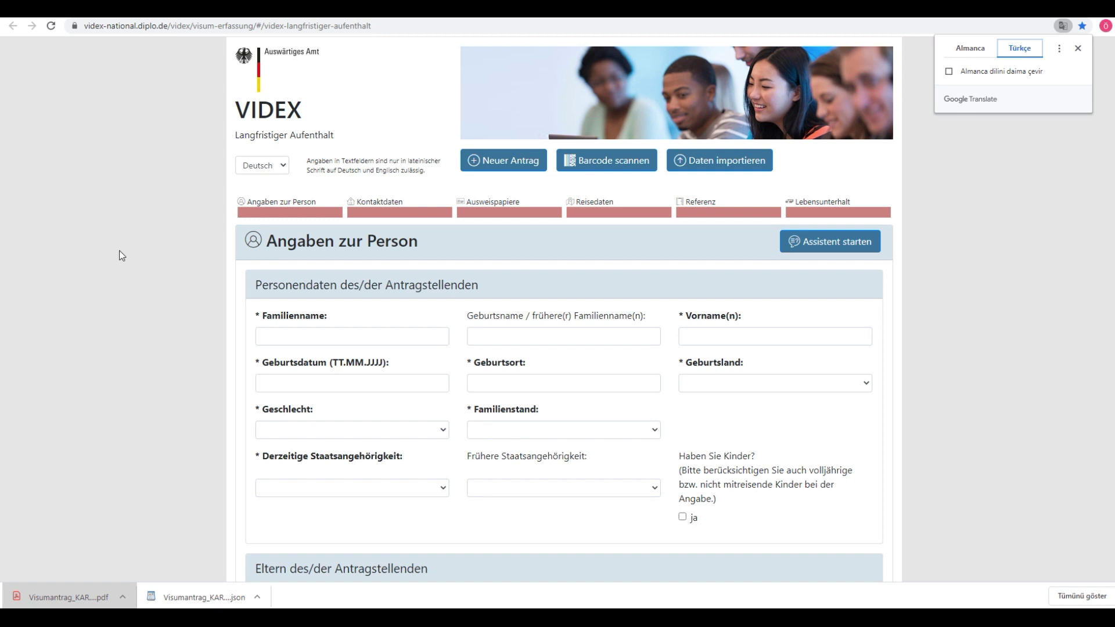
click(273, 335)
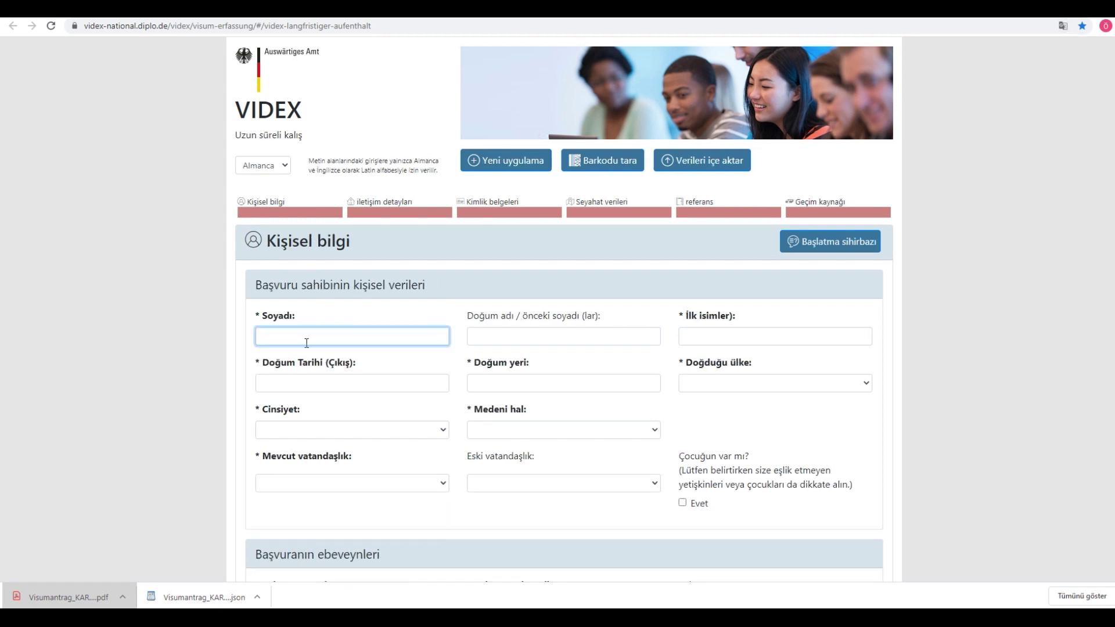
Step: Scroll down the translated form to the declaration section, then move to the national visa PDF
scroll(583, 420, down, 20)
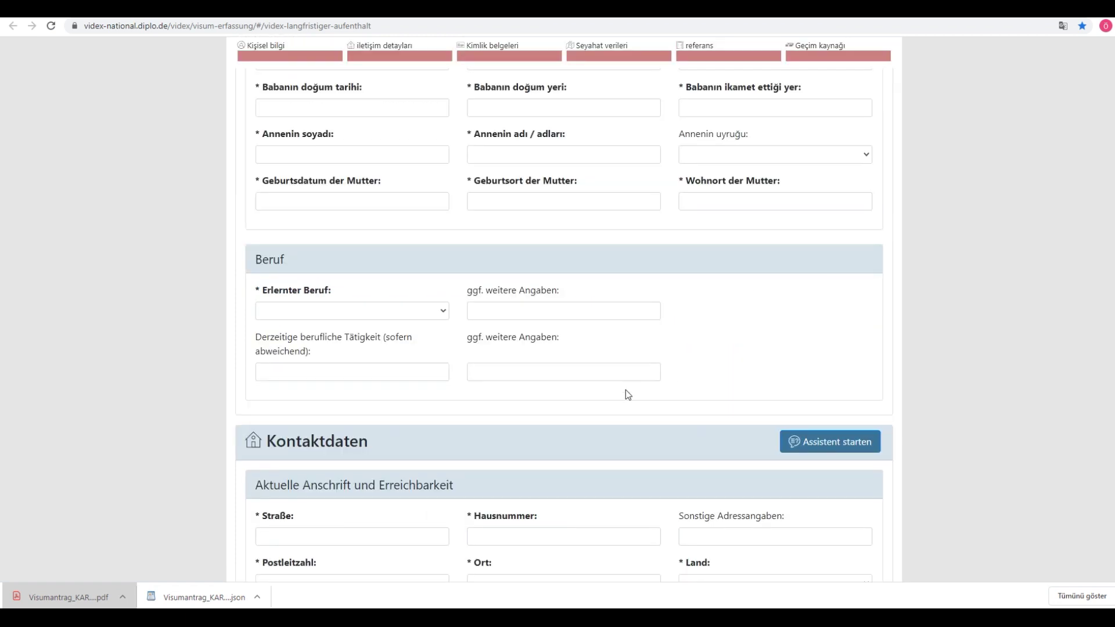
scroll(760, 469, down, 4)
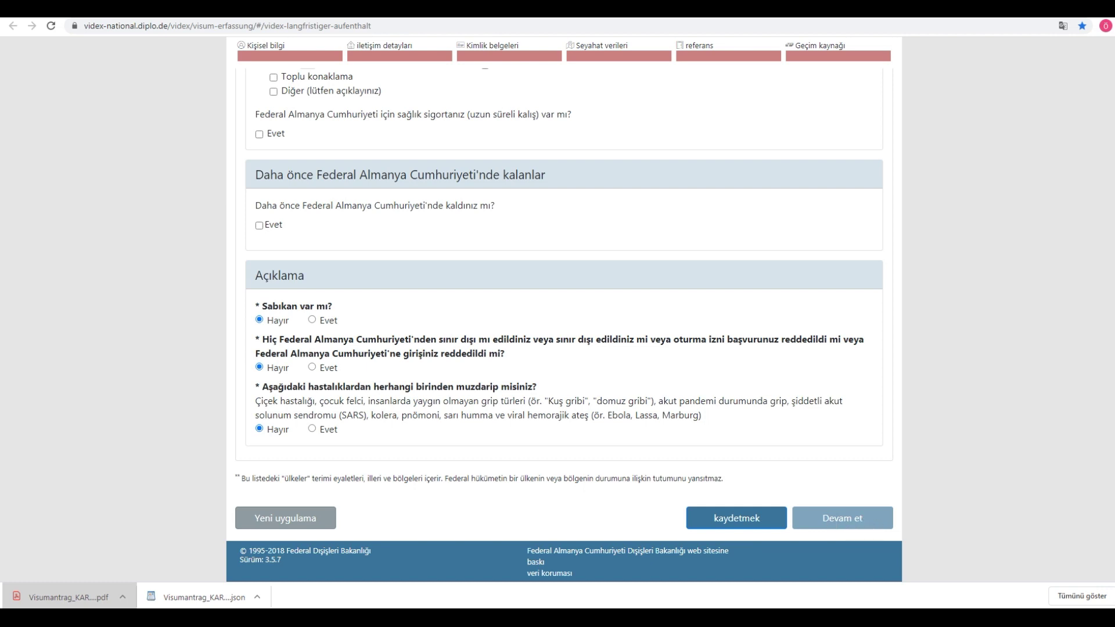
key(ctrl+Tab)
scroll(527, 236, up, 5)
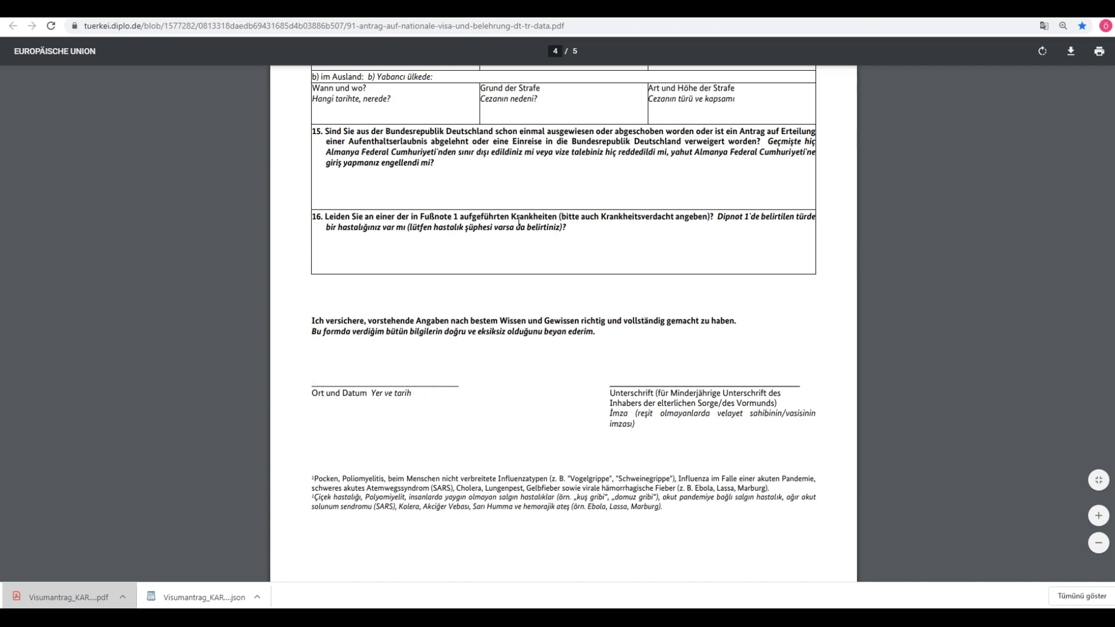
Step: At the top of the PDF, highlight the 'Ulusal Vize Başvuru Formu' title and header text
scroll(519, 221, up, 20)
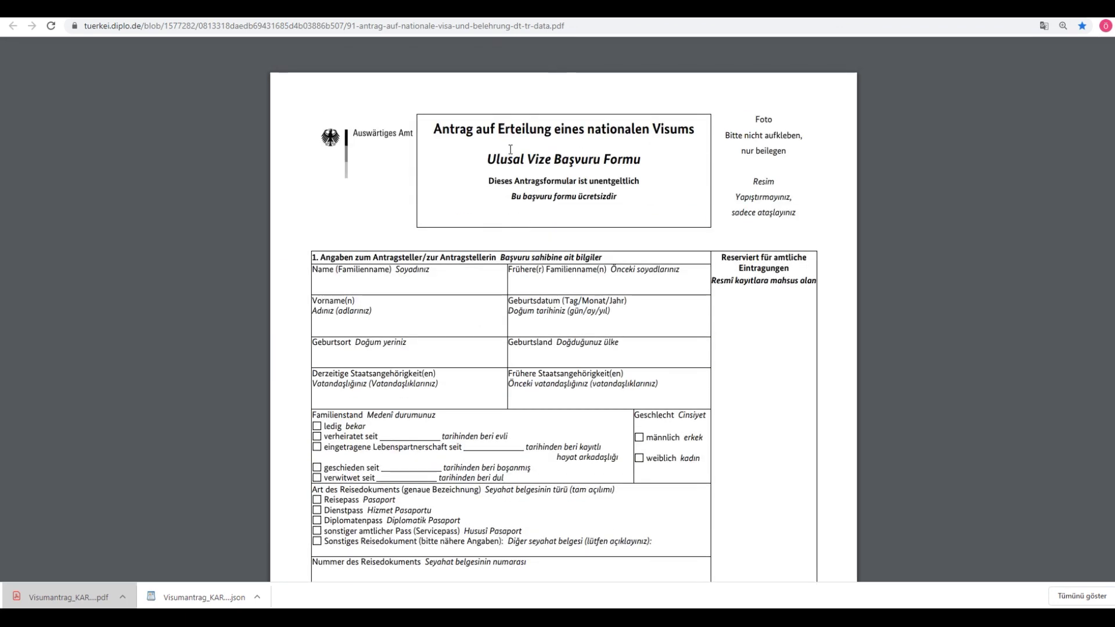
drag(484, 156, 648, 163)
click(651, 162)
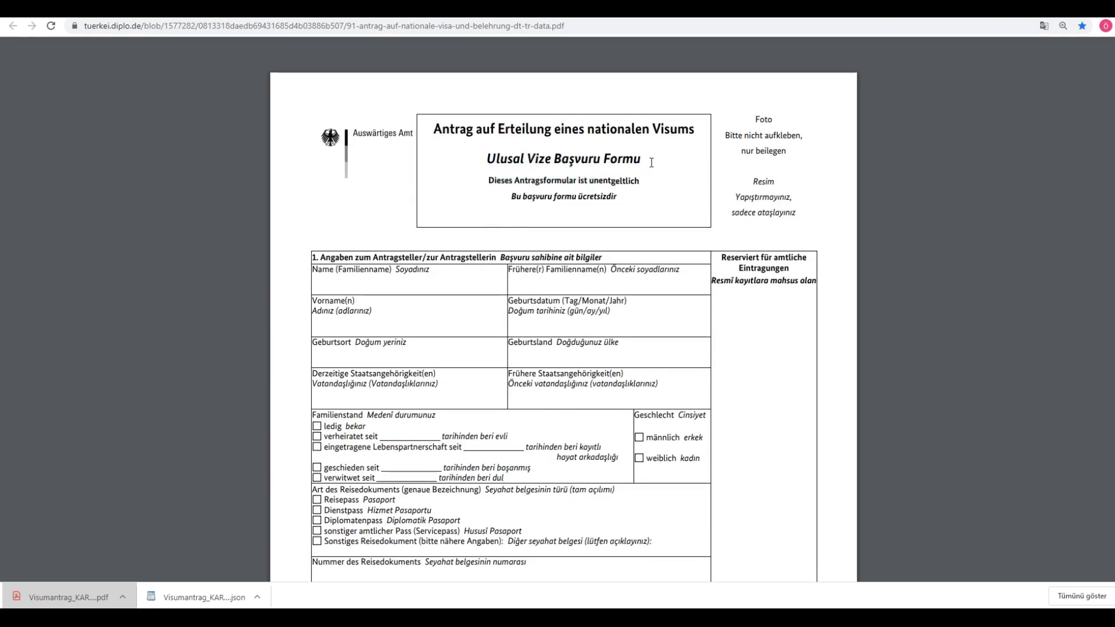
drag(488, 158, 809, 212)
click(799, 214)
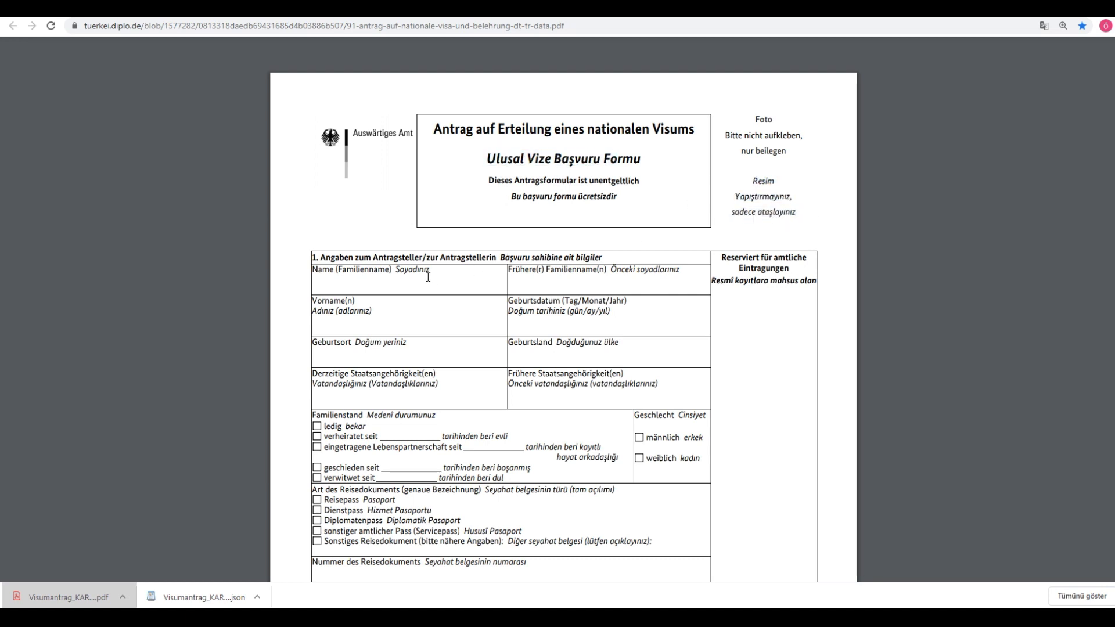
Step: Highlight the Name and Soyadınız field labels, then scroll through page 1's travel-document fields
drag(312, 271, 341, 273)
double_click(412, 270)
click(440, 271)
scroll(488, 290, down, 4)
scroll(483, 323, down, 2)
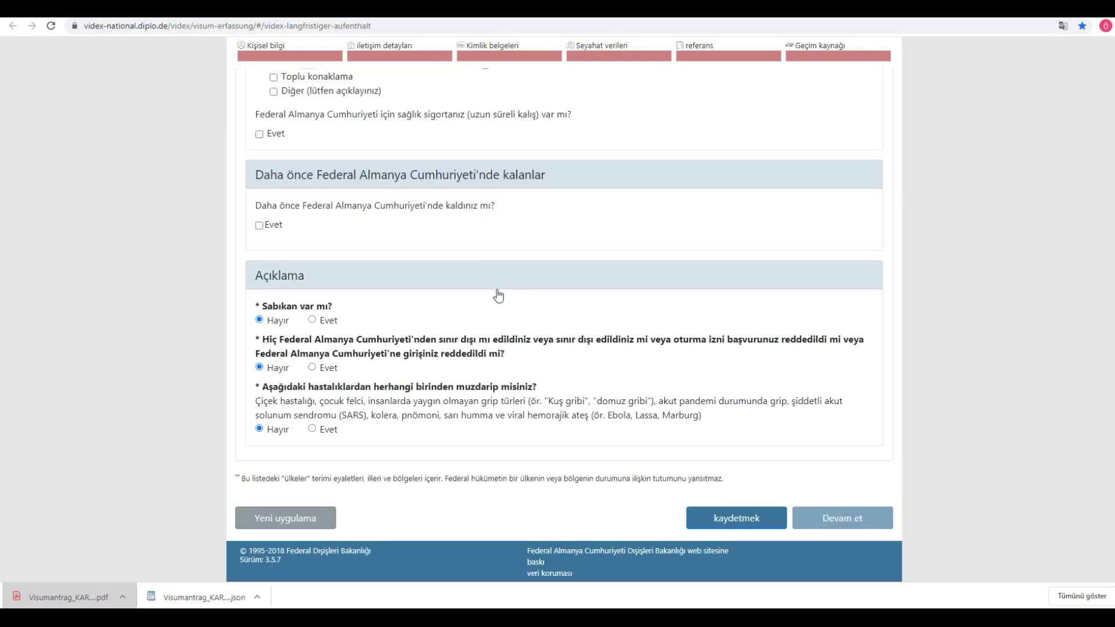
scroll(383, 342, up, 15)
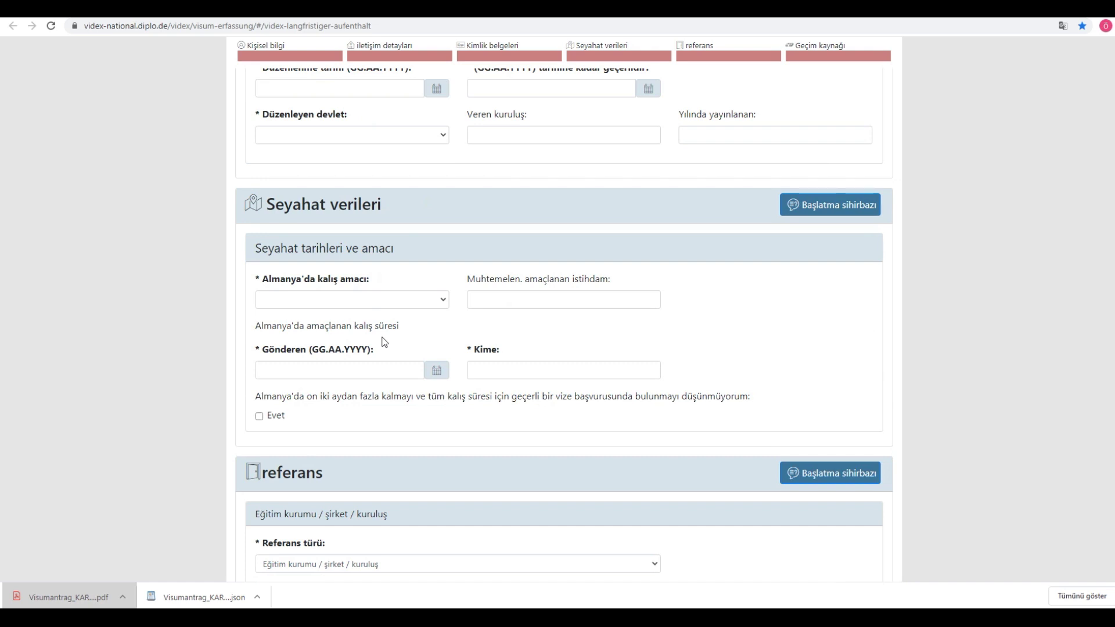
Step: Set the VIDEX travel document type to pasaport and move to the document number field
scroll(383, 343, up, 7)
click(356, 456)
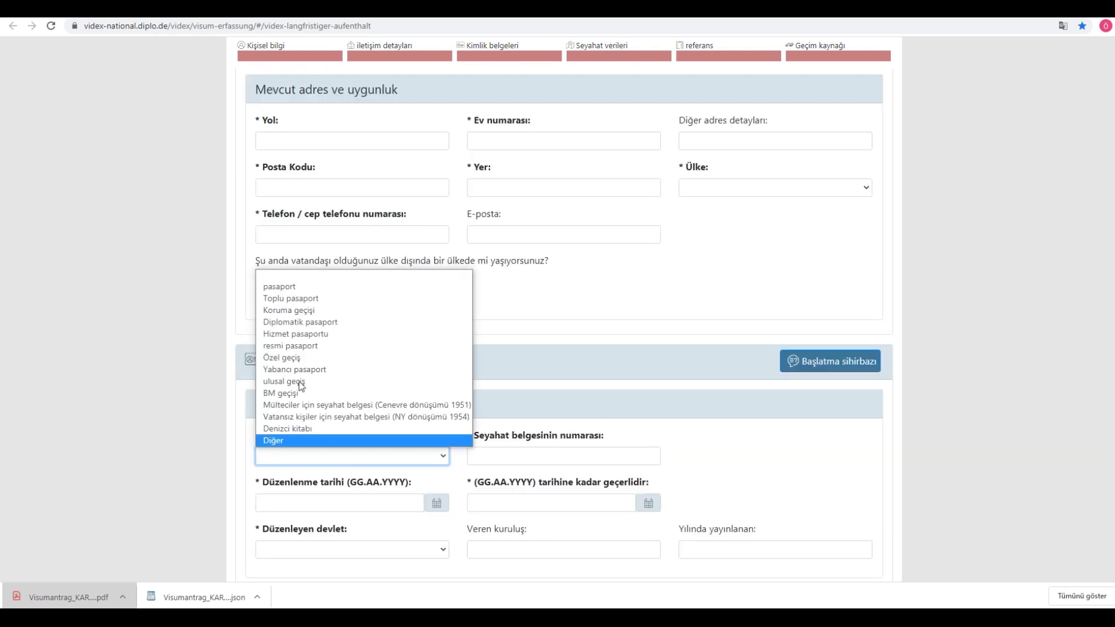
click(279, 287)
scroll(507, 281, down, 3)
click(507, 283)
Step: Compare the VIDEX form with page 1 of the national visa PDF
key(ctrl+Tab)
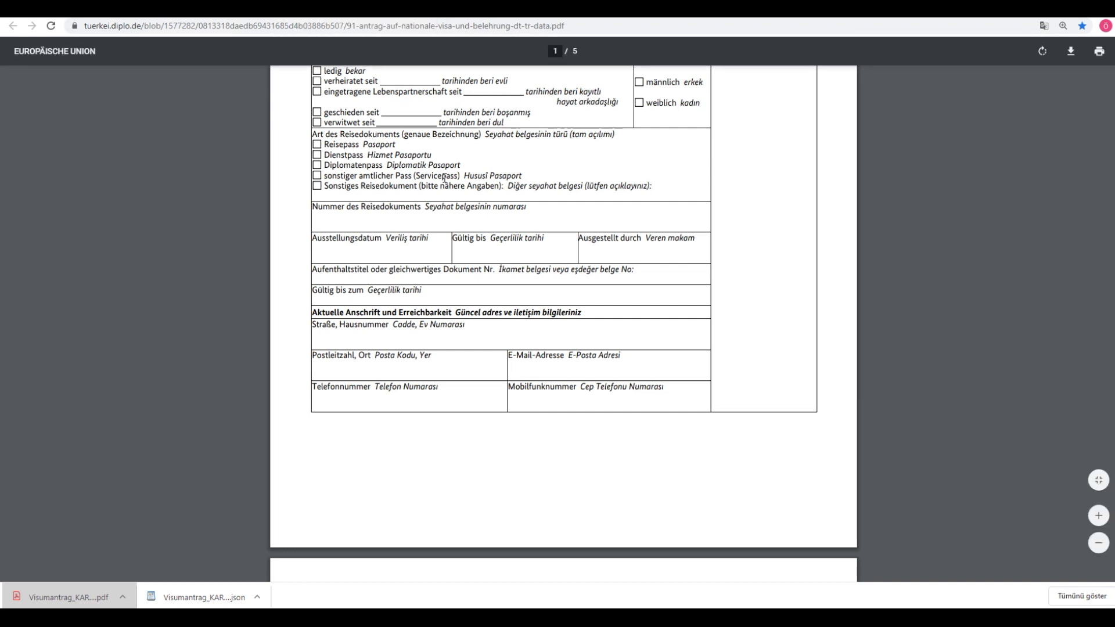
scroll(444, 178, up, 6)
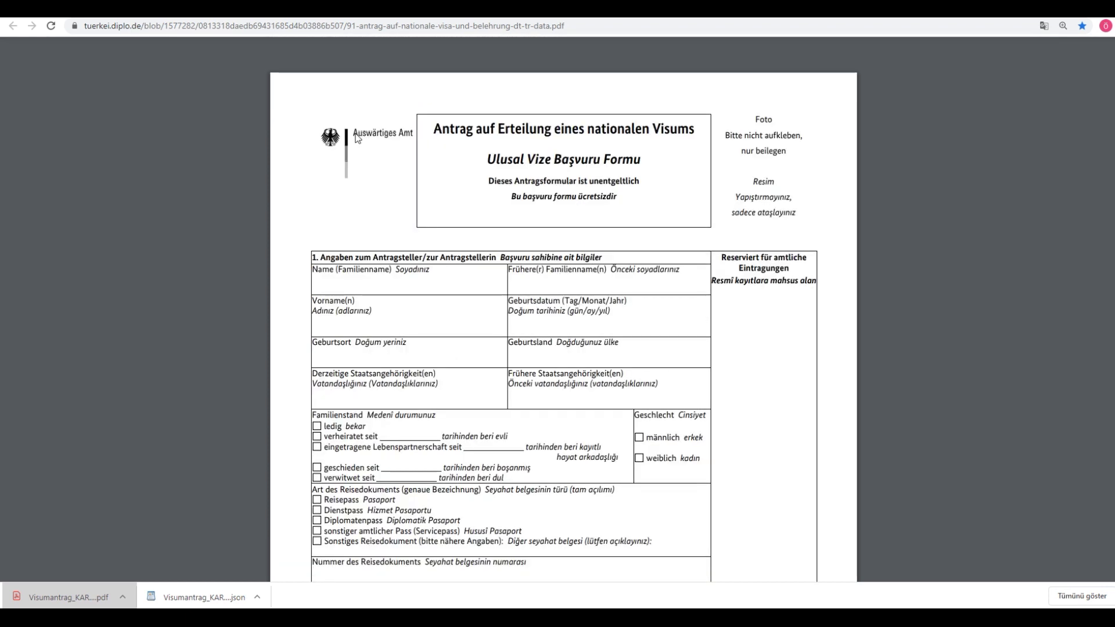
click(365, 12)
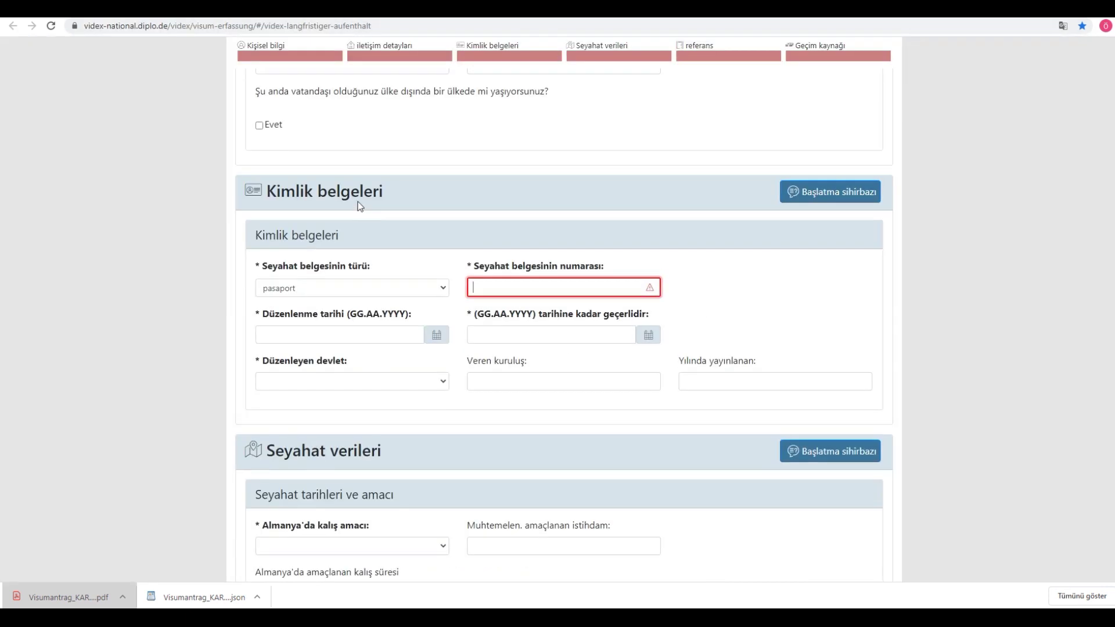
scroll(304, 227, up, 7)
scroll(304, 227, up, 10)
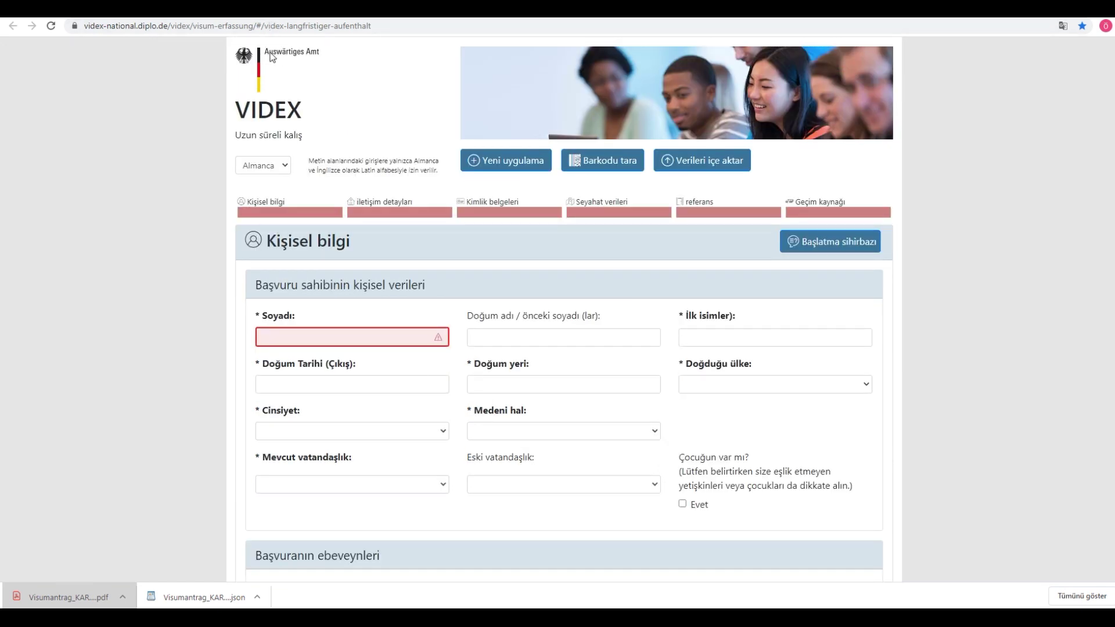
Step: Open the Auswärtiges Amt logo image, then return to page 1 of the national visa PDF
click(405, 13)
click(405, 18)
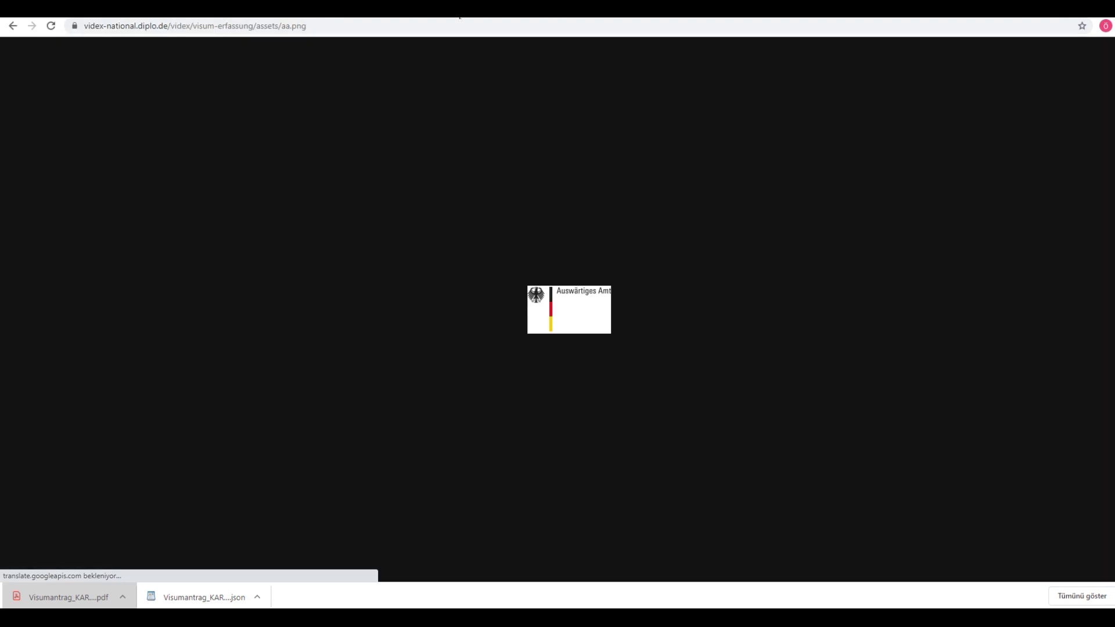
click(404, 11)
key(ctrl+Tab)
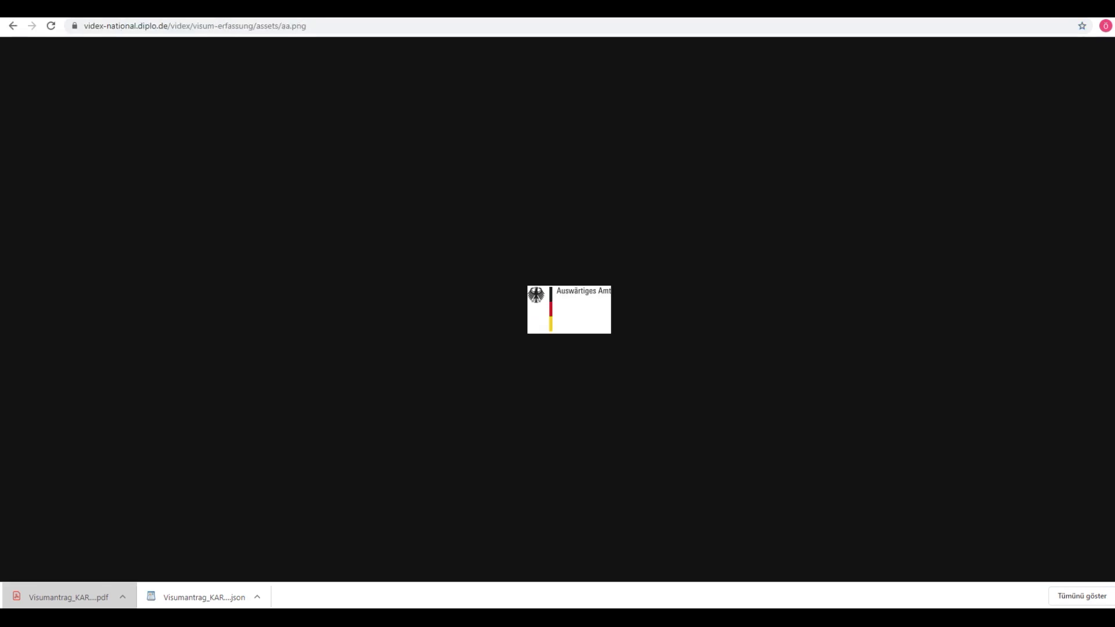
key(ctrl+shift+Tab)
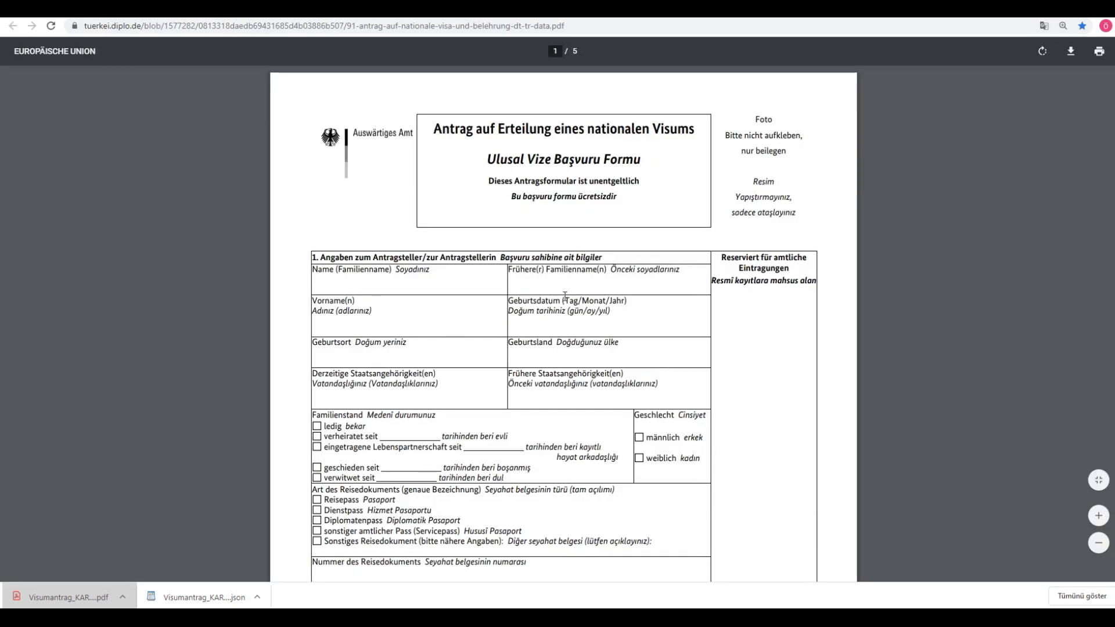